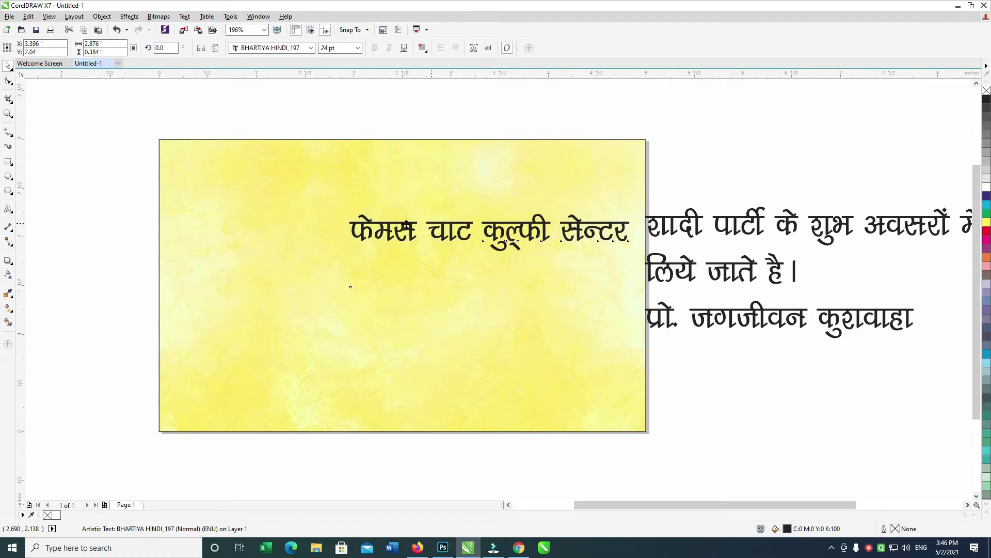
# Delete the words after फेमस so the heading reads only फेमस.
pyautogui.doubleClick(427, 224)
pyautogui.hotkey('shift', 'End')
pyautogui.press('Delete')
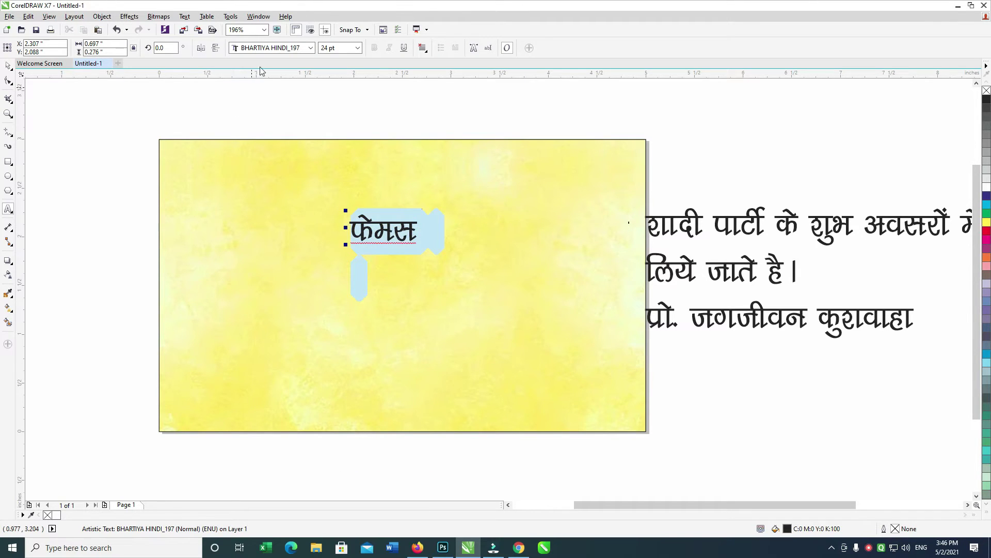
pyautogui.click(8, 65)
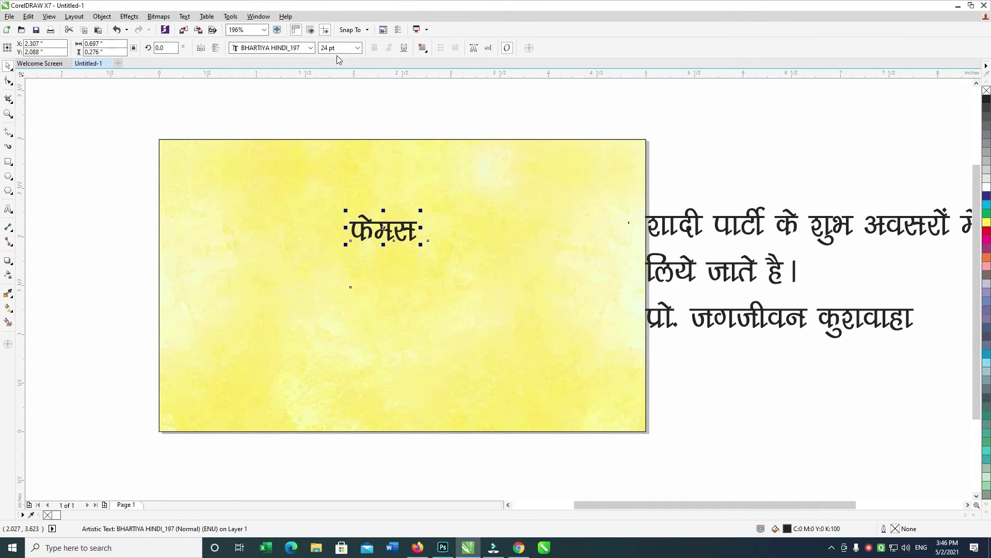
# Set फेमस in the bold BHARTIYA HINDI_102 font, after trying BHARTIYA HINDI_036.
pyautogui.click(311, 48)
pyautogui.moveTo(320, 61)
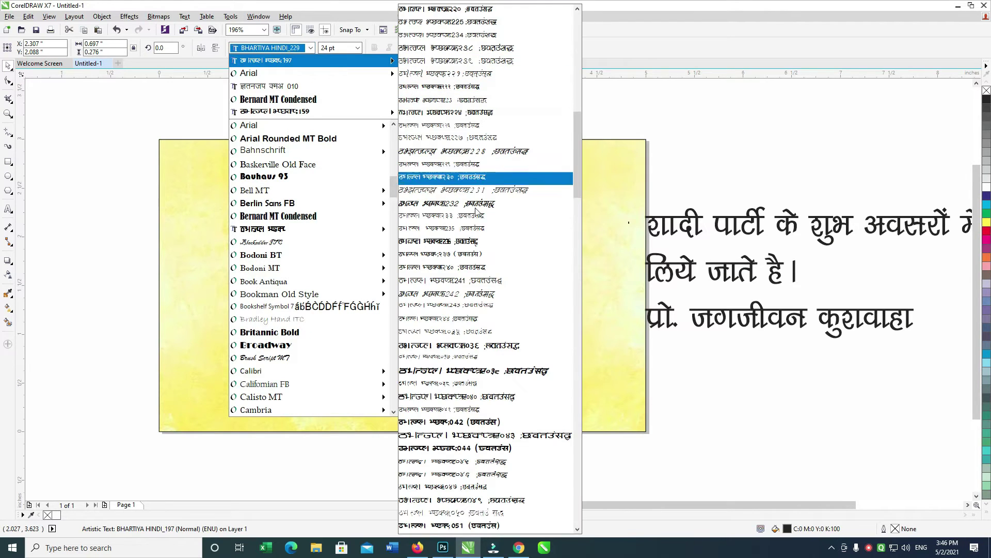
pyautogui.click(488, 346)
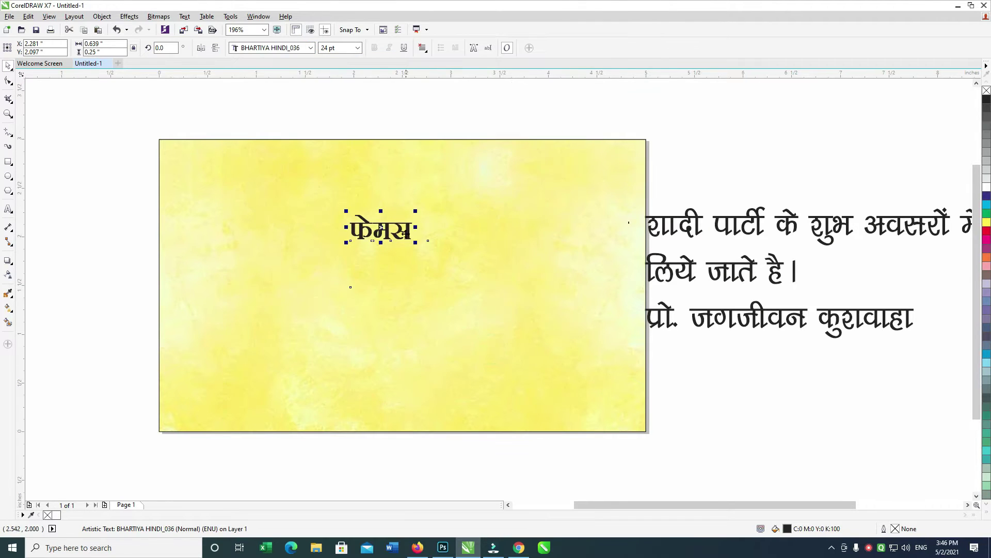
pyautogui.click(311, 47)
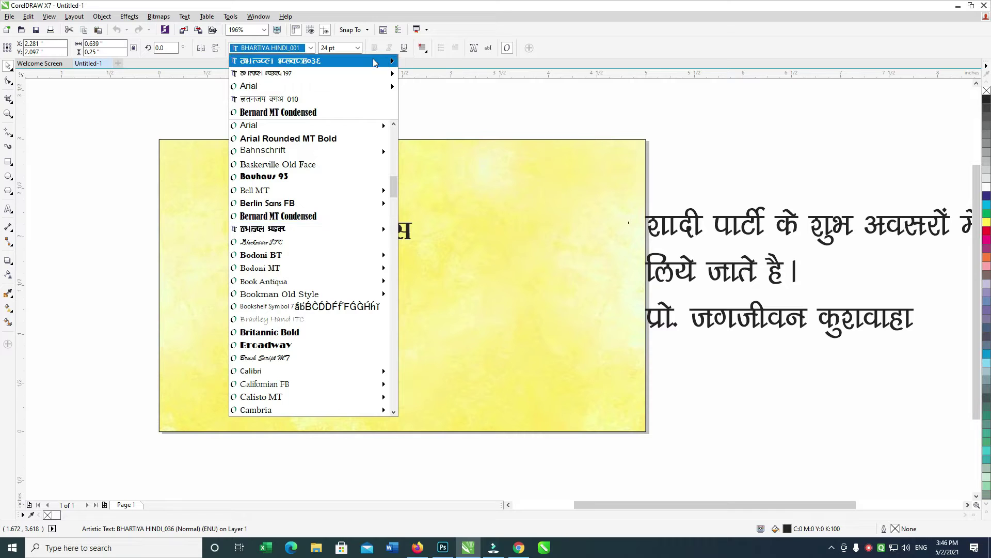
pyautogui.moveTo(393, 61)
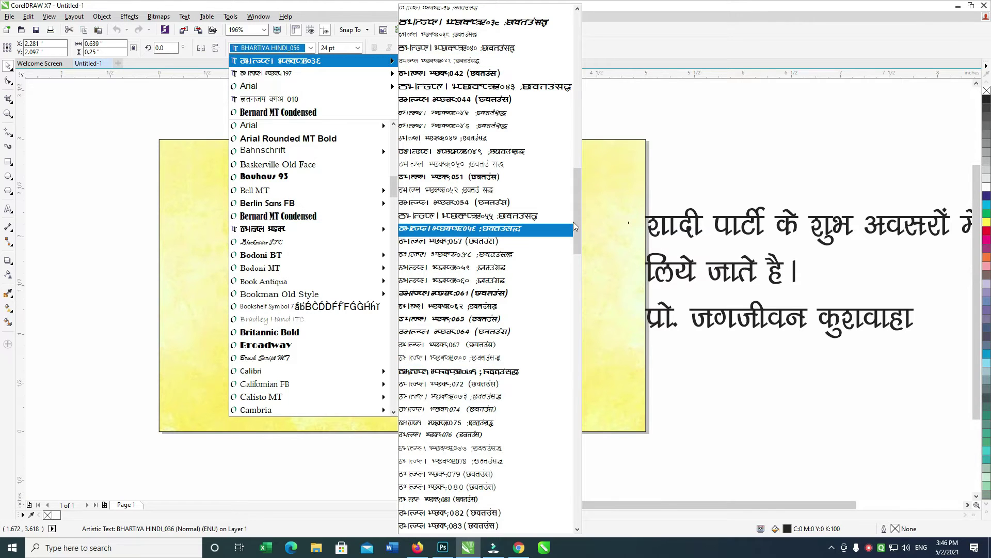
pyautogui.scroll(-8, 580, 223)
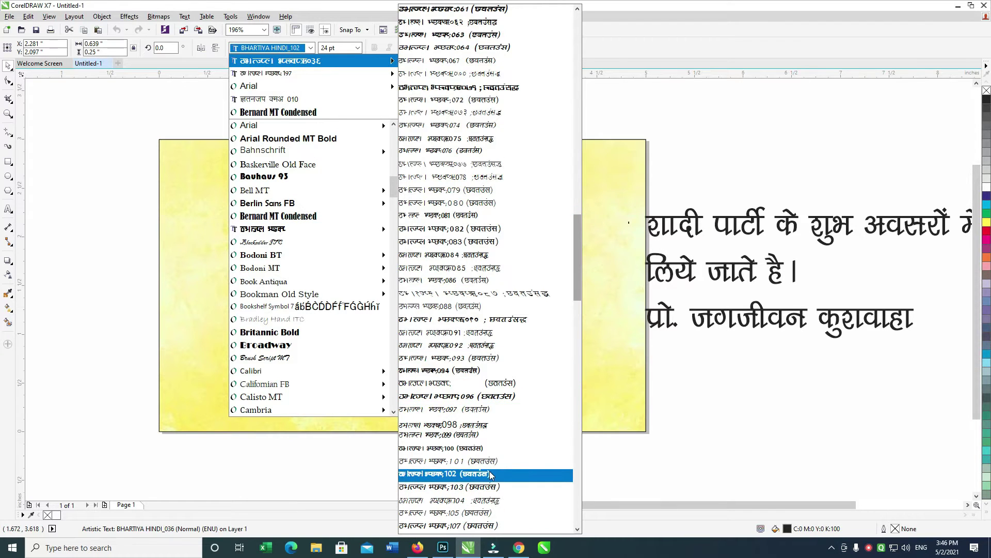
pyautogui.click(488, 474)
# Place फेमस at the card's top-left, enlarged and tilted slightly.
pyautogui.moveTo(390, 228); pyautogui.dragTo(408, 258)
pyautogui.moveTo(407, 168); pyautogui.dragTo(363, 175)
pyautogui.hotkey('ctrl', 'z')
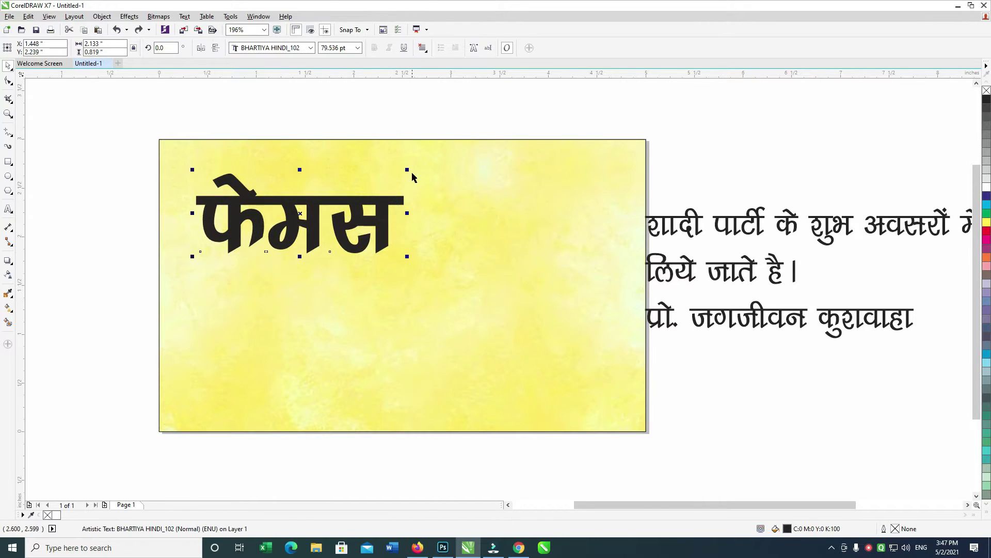
pyautogui.click(391, 203)
pyautogui.moveTo(408, 170); pyautogui.dragTo(398, 149)
pyautogui.moveTo(353, 195); pyautogui.dragTo(330, 176)
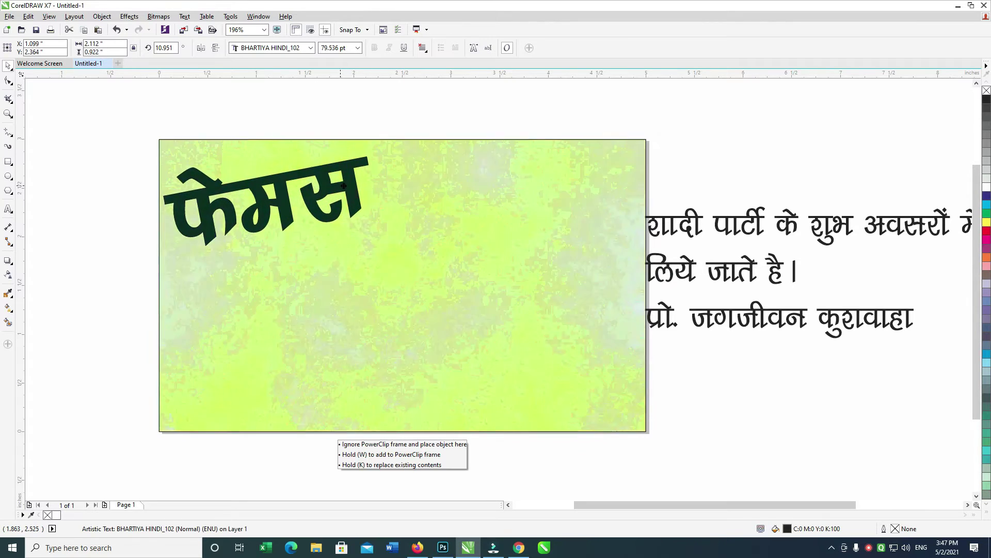
pyautogui.moveTo(377, 251); pyautogui.dragTo(395, 272)
pyautogui.click(368, 182)
pyautogui.moveTo(400, 154); pyautogui.dragTo(400, 160)
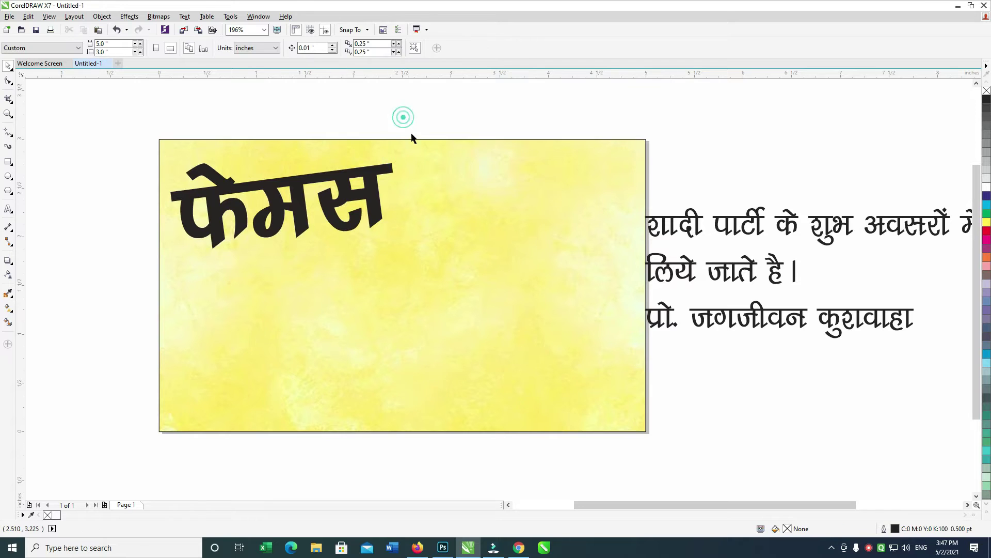
pyautogui.hscroll(3, 343, 166)
pyautogui.moveTo(272, 192); pyautogui.dragTo(473, 187)
# Replace the copied फेमस text with चाट कुल्फी सेन्टर and move it top-right.
pyautogui.doubleClick(473, 187)
pyautogui.write('चाट कुल्फी सेन्टर')
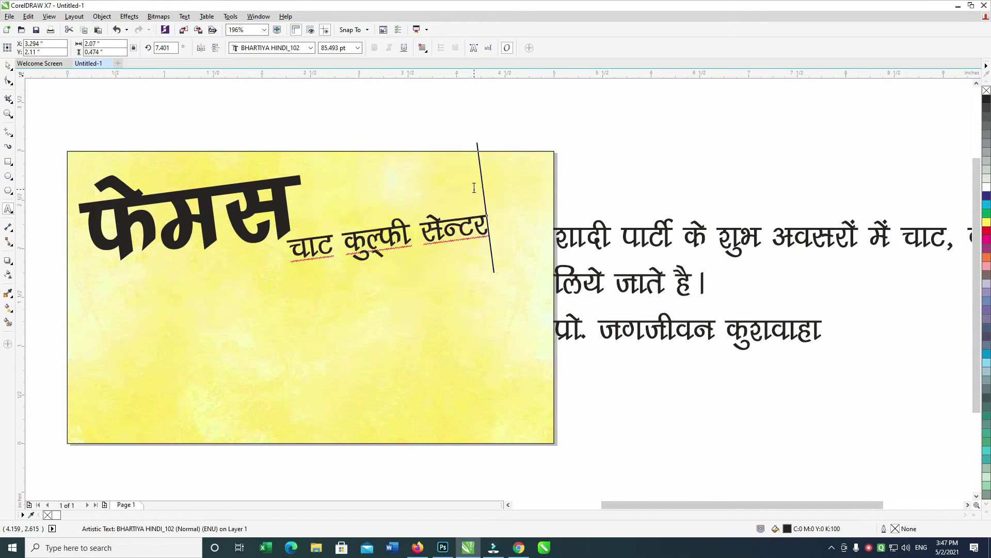
pyautogui.click(8, 66)
pyautogui.moveTo(371, 235); pyautogui.dragTo(415, 193)
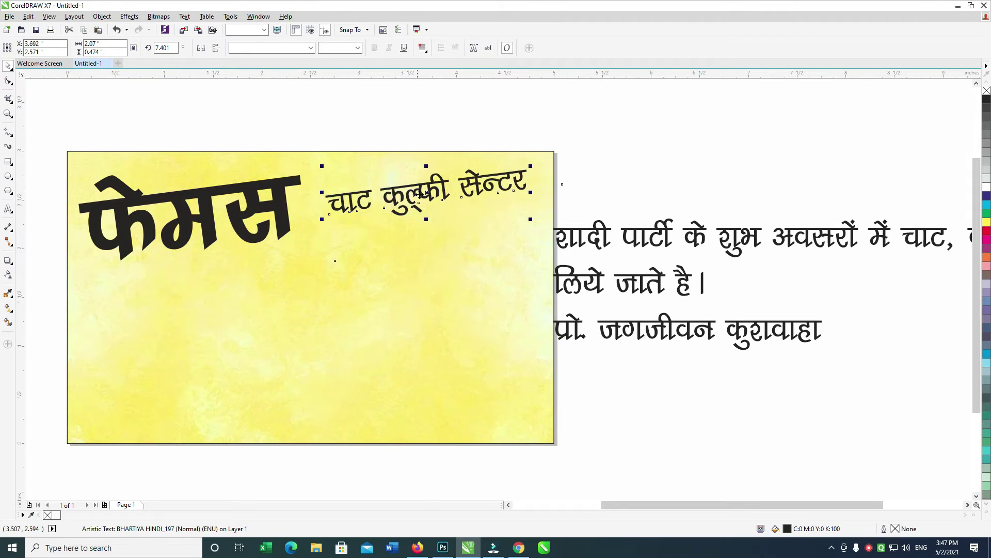
# Straighten चाट कुल्फी सेन्टर by setting its rotation angle to 360°.
pyautogui.click(166, 47)
pyautogui.write('0')
pyautogui.click(406, 123)
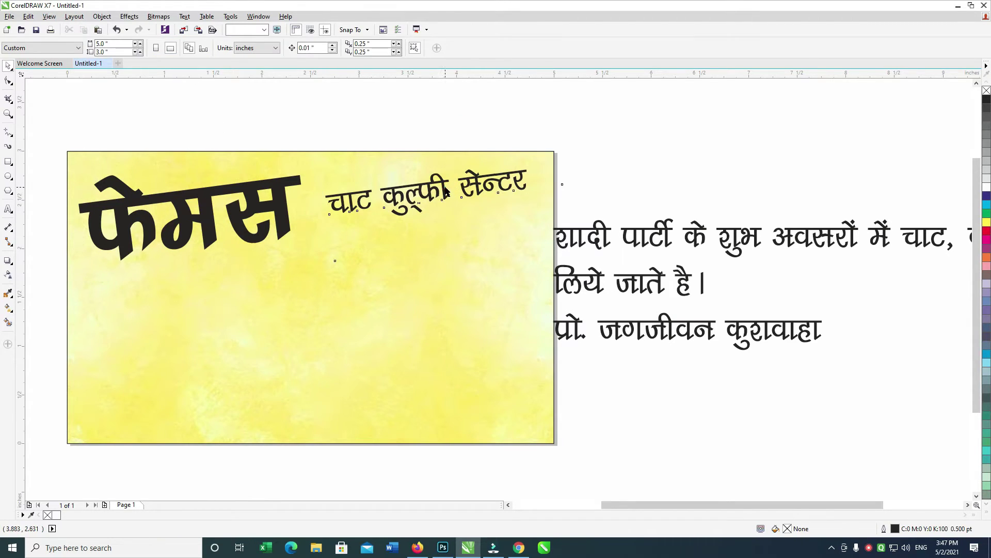
pyautogui.click(445, 191)
pyautogui.click(165, 47)
pyautogui.write('360')
pyautogui.press('Return')
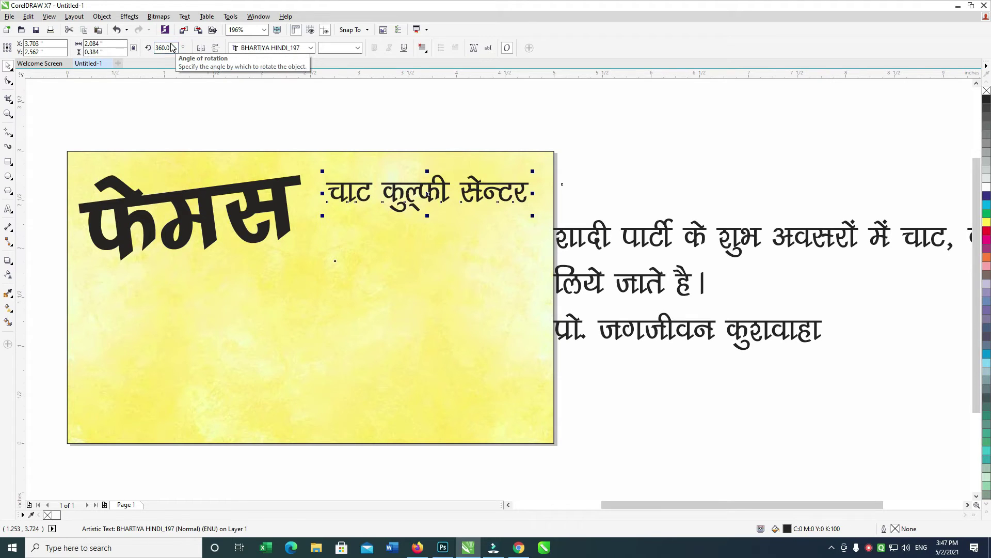
# Break सेन्टर onto a second line, centre both lines, and apply BHARTIYA HINDI_102.
pyautogui.doubleClick(478, 190)
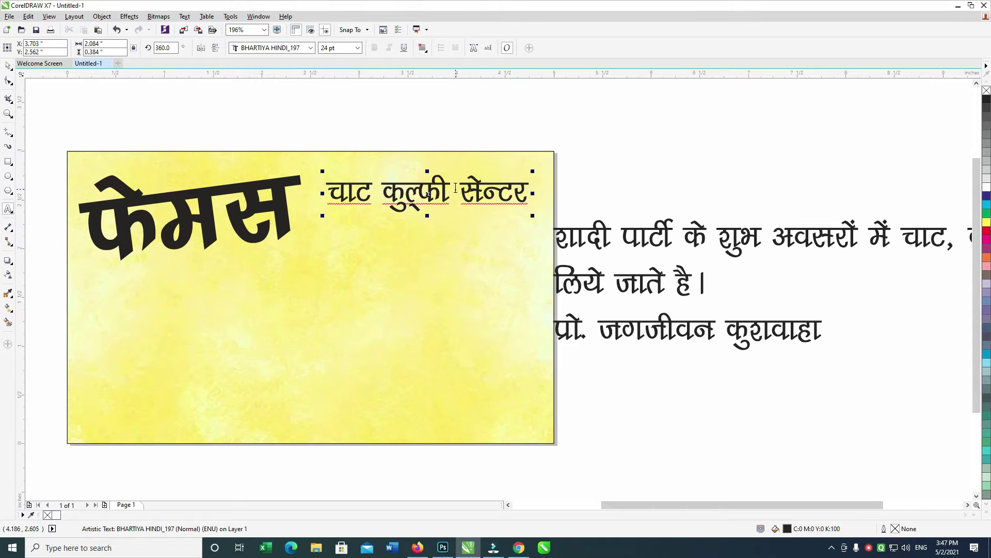
pyautogui.press('Return')
pyautogui.hotkey('ctrl', 'a')
pyautogui.hotkey('ctrl', 'e')
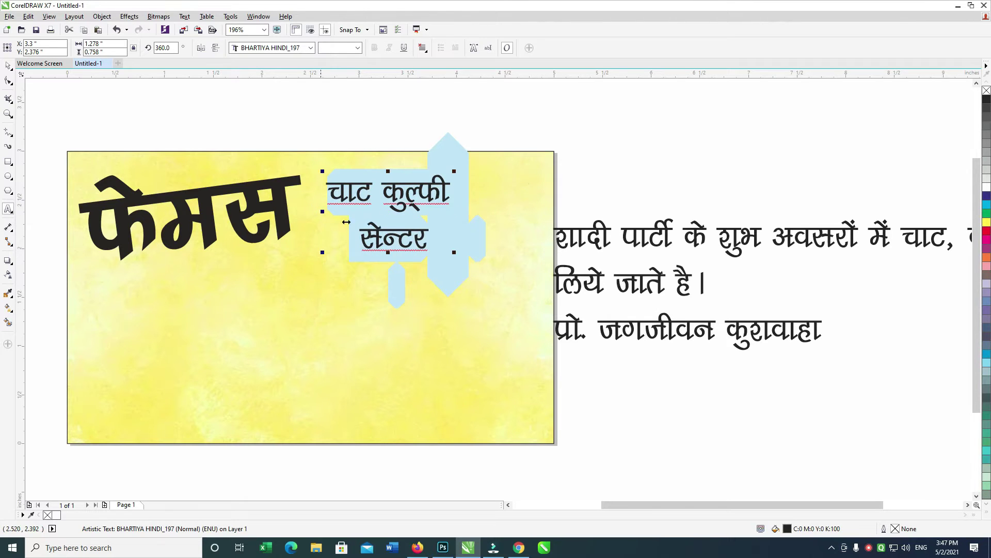
pyautogui.click(310, 48)
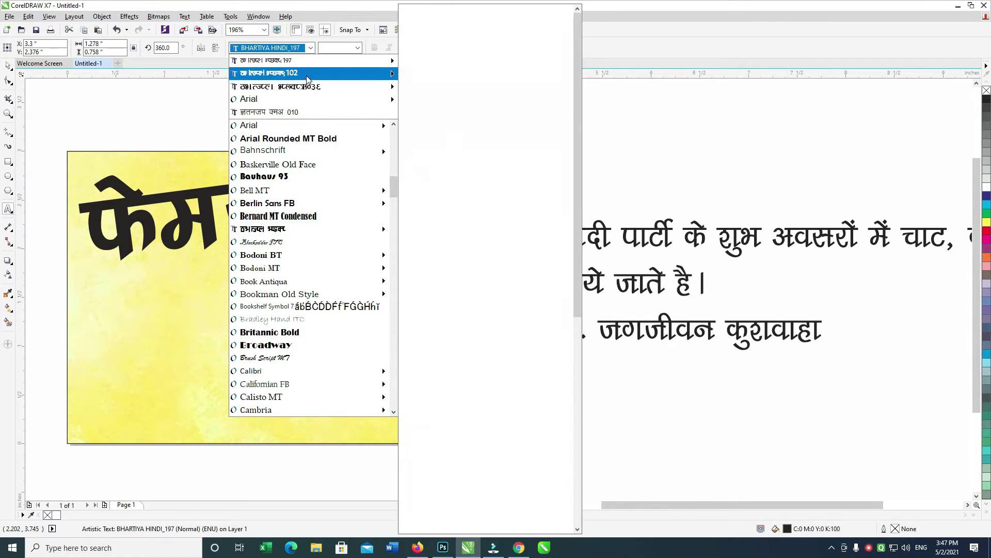
pyautogui.click(279, 73)
pyautogui.click(9, 66)
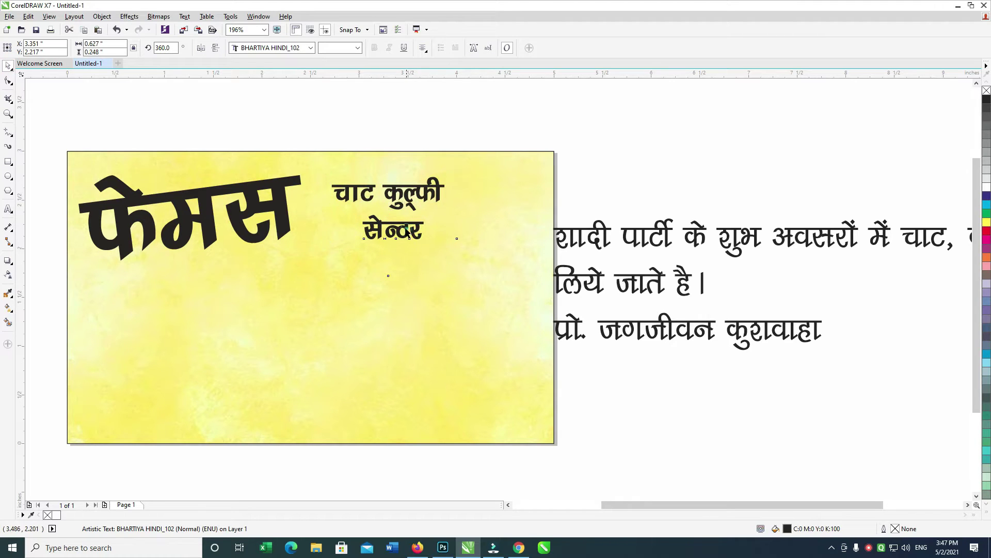
# Enlarge the two-line heading to about double size and position it top-right beside फेमस.
pyautogui.keyDown('shift'); pyautogui.click(395, 202); pyautogui.keyUp('shift')
pyautogui.moveTo(448, 239); pyautogui.dragTo(501, 267)
pyautogui.moveTo(481, 201); pyautogui.dragTo(507, 206)
pyautogui.hscroll(-1, 502, 228)
pyautogui.click(584, 186)
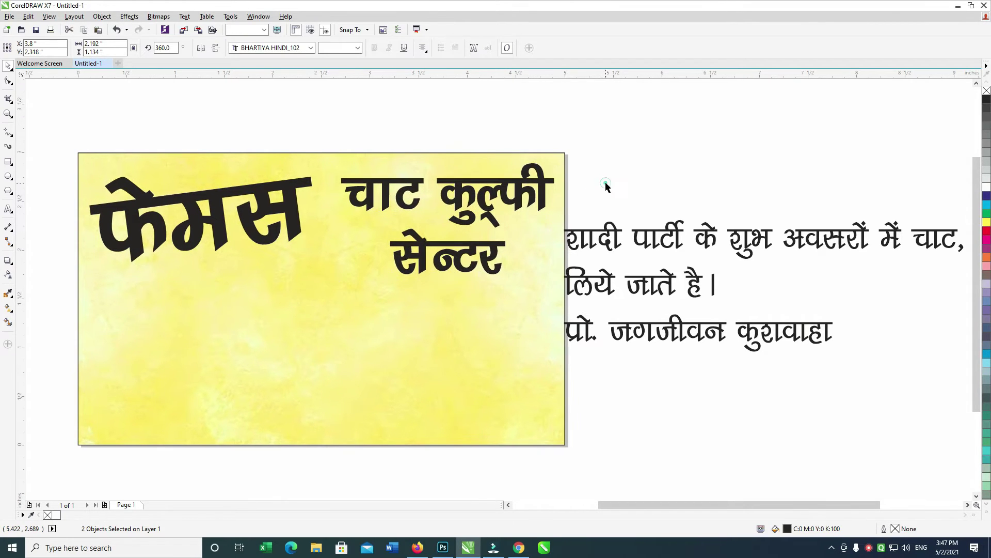
pyautogui.click(422, 253)
pyautogui.keyDown('shift'); pyautogui.click(496, 202); pyautogui.keyUp('shift')
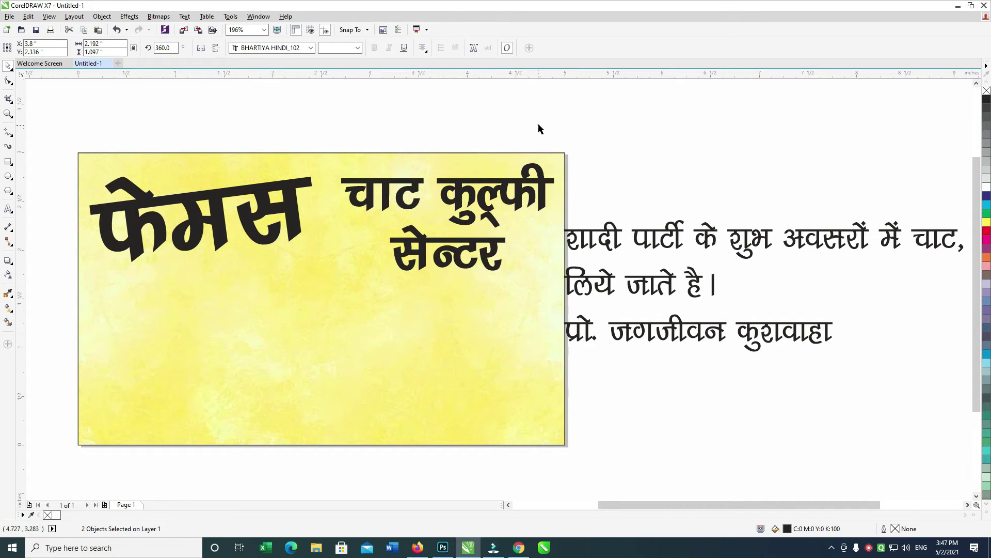
pyautogui.click(538, 124)
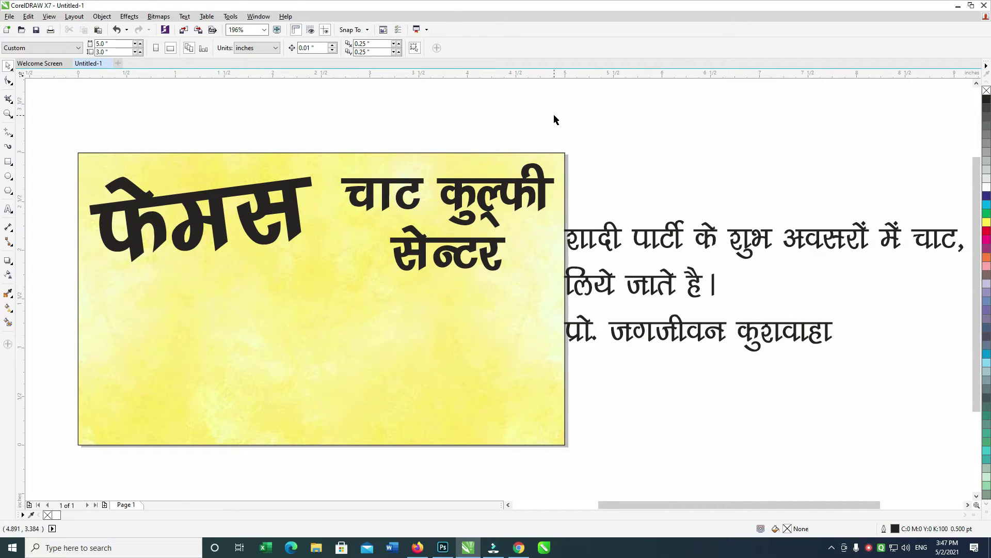
# Move the शादी पार्टी text onto the card, drop the name line, break after चाट, centre it.
pyautogui.moveTo(569, 332); pyautogui.dragTo(153, 425)
pyautogui.doubleClick(152, 423)
pyautogui.hotkey('shift', 'End')
pyautogui.press('Delete')
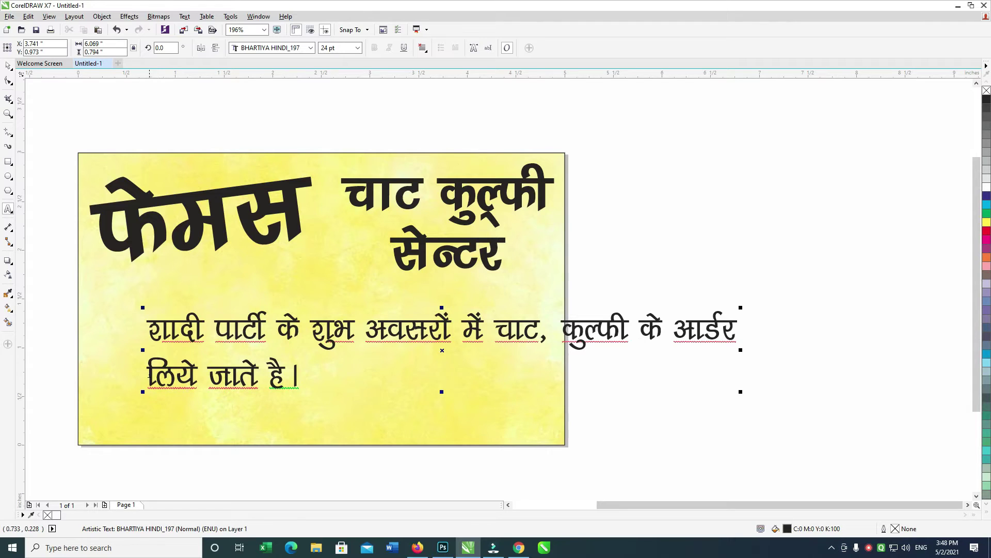
pyautogui.press('BackSpace')
pyautogui.click(551, 334)
pyautogui.press('Return')
pyautogui.hotkey('ctrl', 'a')
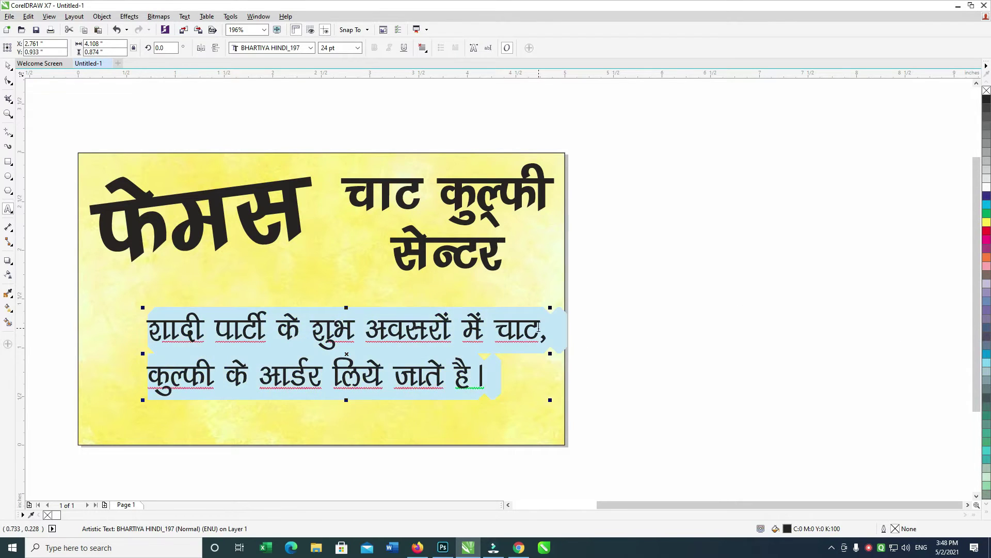
pyautogui.hotkey('ctrl', 'e')
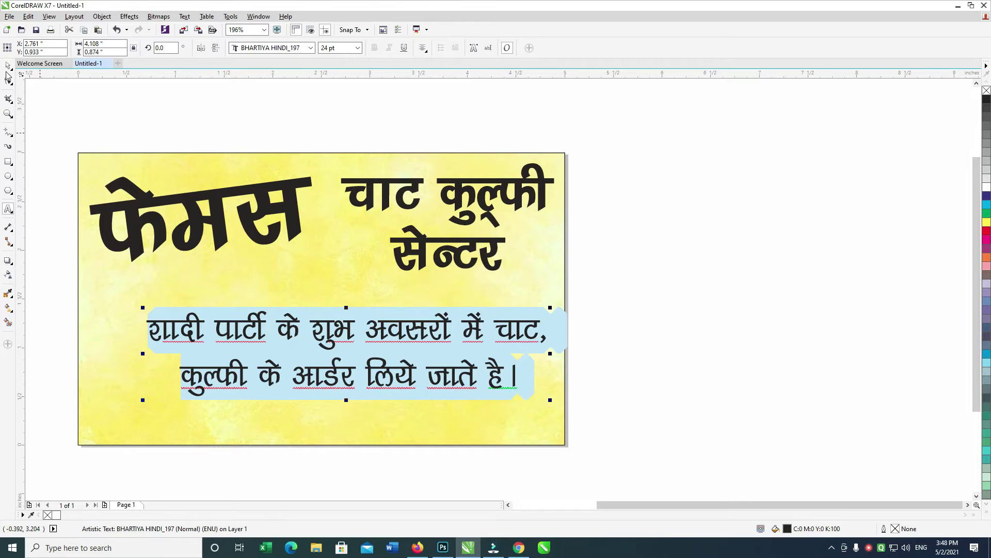
pyautogui.click(8, 67)
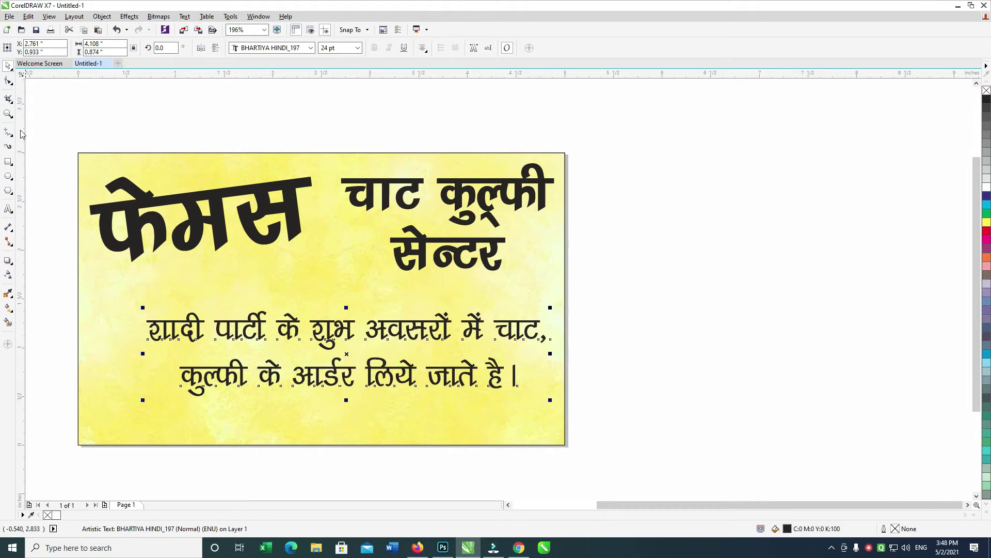
# Tighten the order text's line spacing, shrink it to about 20.757 pt, and shift it left.
pyautogui.click(7, 81)
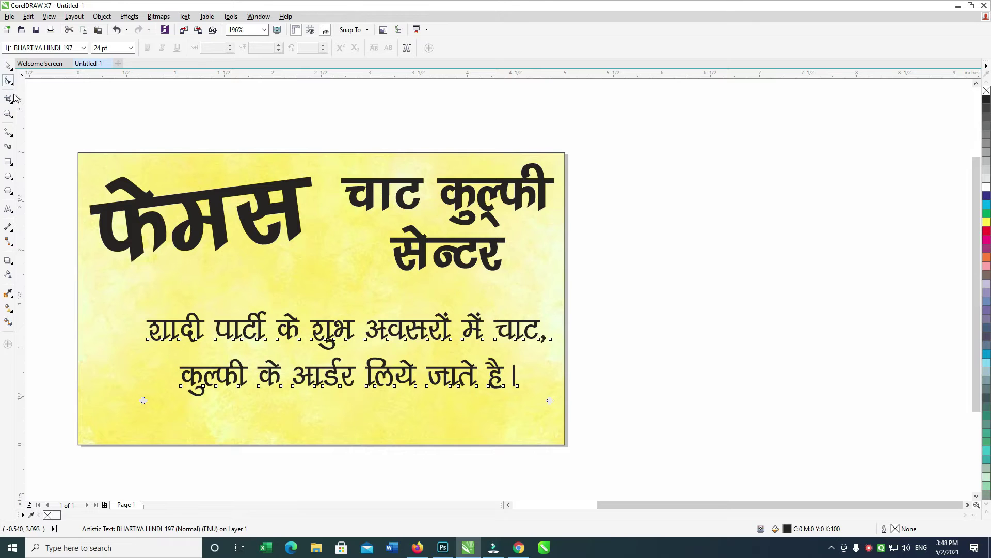
pyautogui.moveTo(143, 402); pyautogui.dragTo(143, 395)
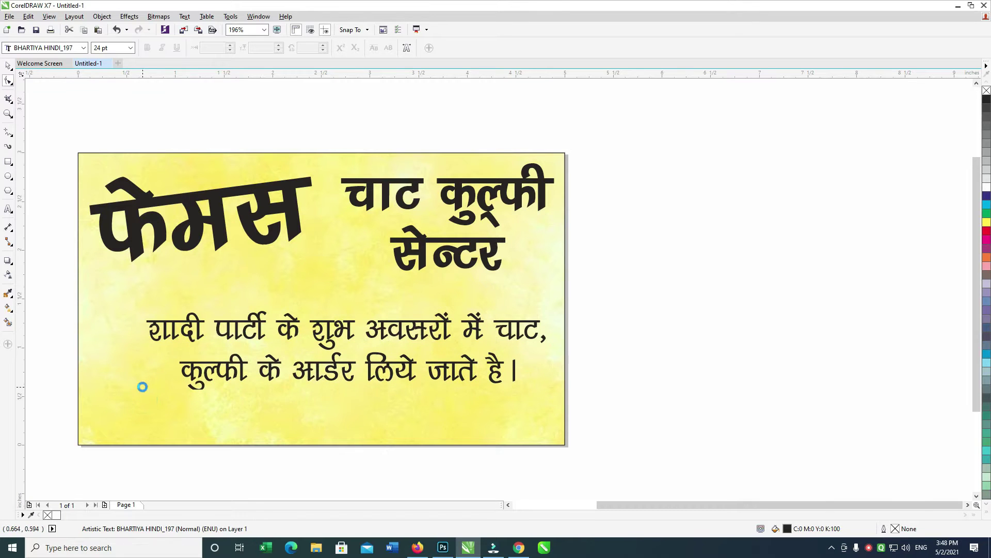
pyautogui.click(6, 67)
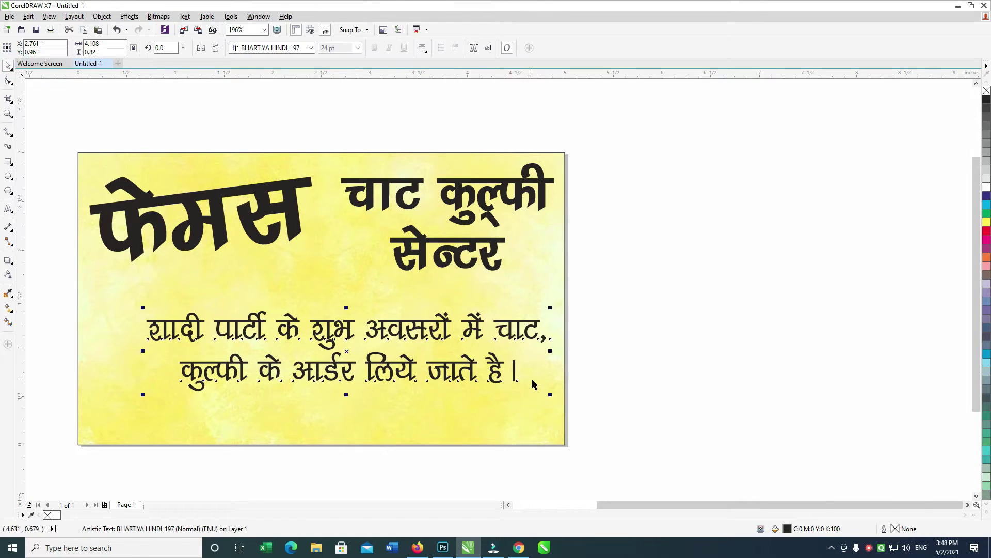
pyautogui.moveTo(551, 394); pyautogui.dragTo(523, 389)
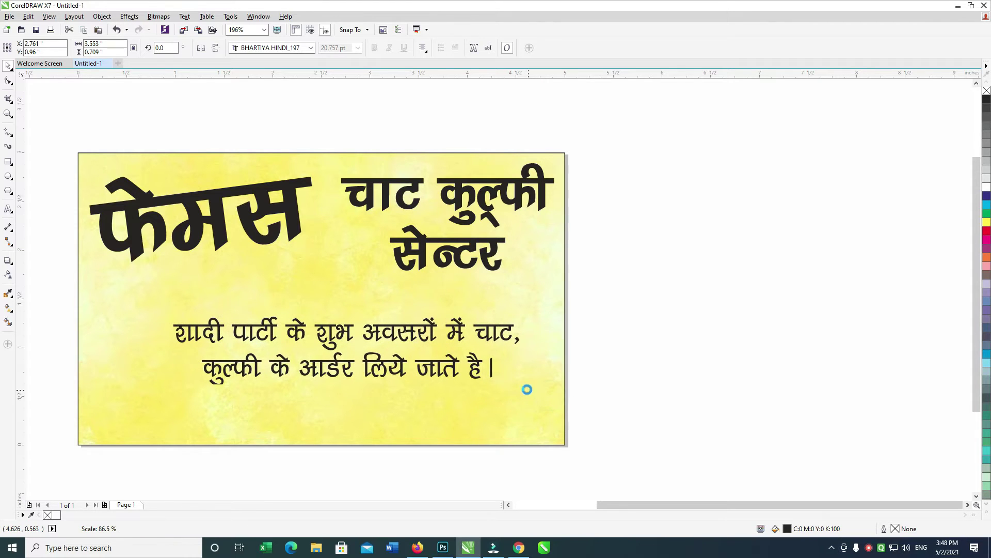
pyautogui.moveTo(415, 329); pyautogui.dragTo(364, 390)
# Turn the duplicated text into the proprietor's name line at 16 pt and move it left.
pyautogui.doubleClick(361, 390)
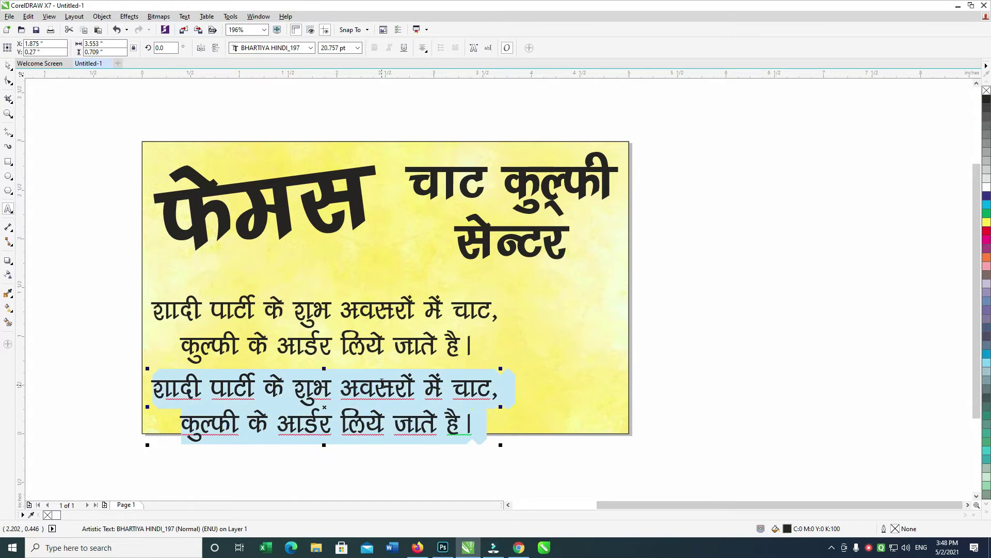
pyautogui.hotkey('ctrl', 'a')
pyautogui.press('ctrl+KP_4')
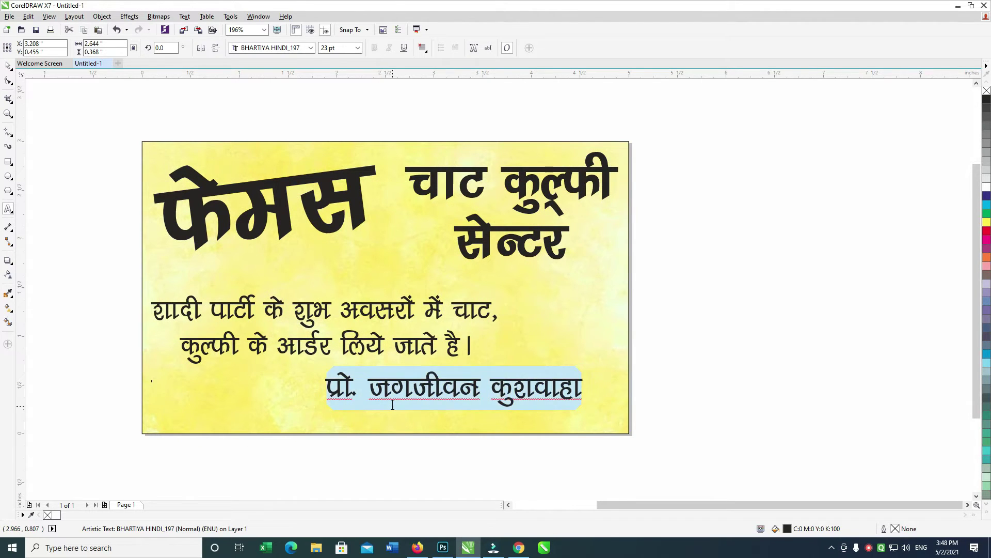
pyautogui.press('ctrl+KP_4')
pyautogui.press('ctrl+KP_4')
pyautogui.press('ctrl+KP_4')
pyautogui.press('ctrl+KP_4')
pyautogui.press('ctrl+KP_4')
pyautogui.press('ctrl+KP_4')
pyautogui.press('ctrl+KP_4')
pyautogui.click(8, 64)
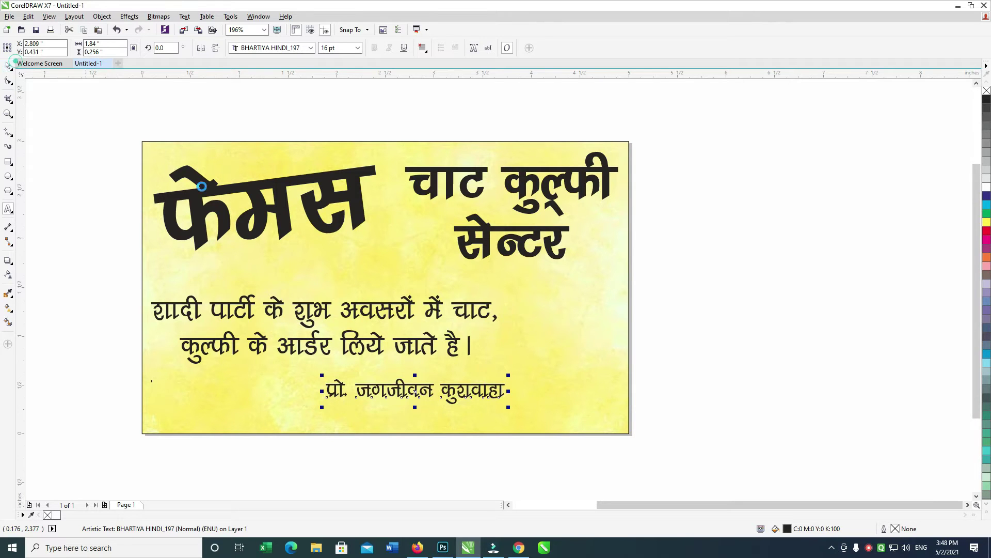
pyautogui.moveTo(456, 390); pyautogui.dragTo(283, 461)
# Keep a copy of the name line and retype the other copy as the पता: address line.
pyautogui.rightClick(284, 461)
pyautogui.doubleClick(276, 422)
pyautogui.hotkey('ctrl', 'a')
pyautogui.write('पत')
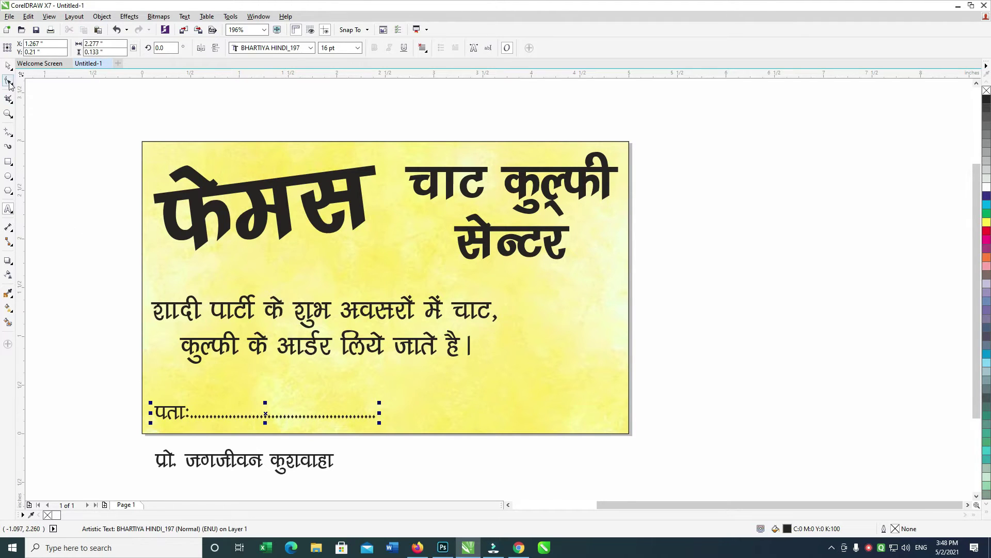
# Centre the address line across the card.
pyautogui.click(8, 66)
pyautogui.keyDown('shift'); pyautogui.click(504, 426); pyautogui.keyUp('shift')
pyautogui.press('c')
pyautogui.click(492, 404)
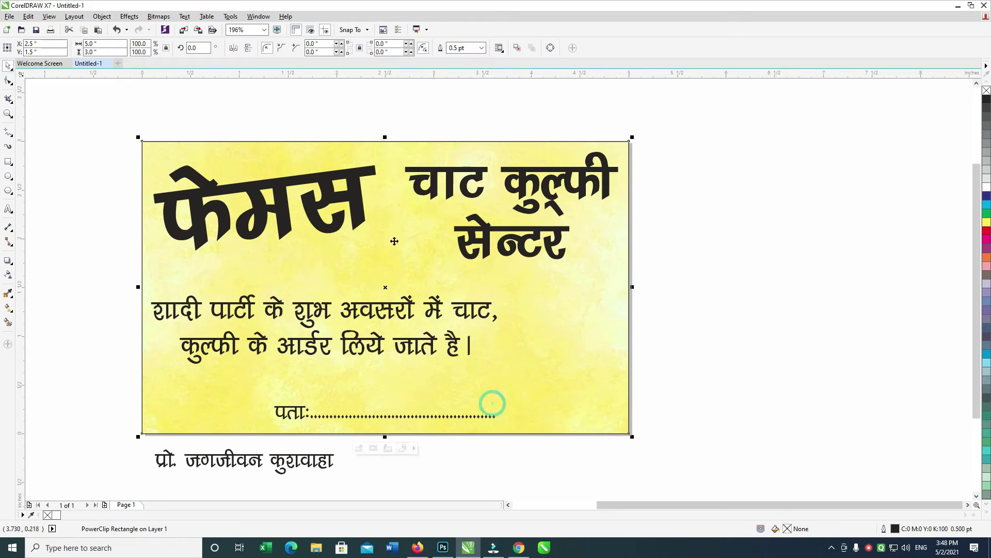
pyautogui.moveTo(385, 138); pyautogui.dragTo(373, 403)
pyautogui.hotkey('ctrl', 'z')
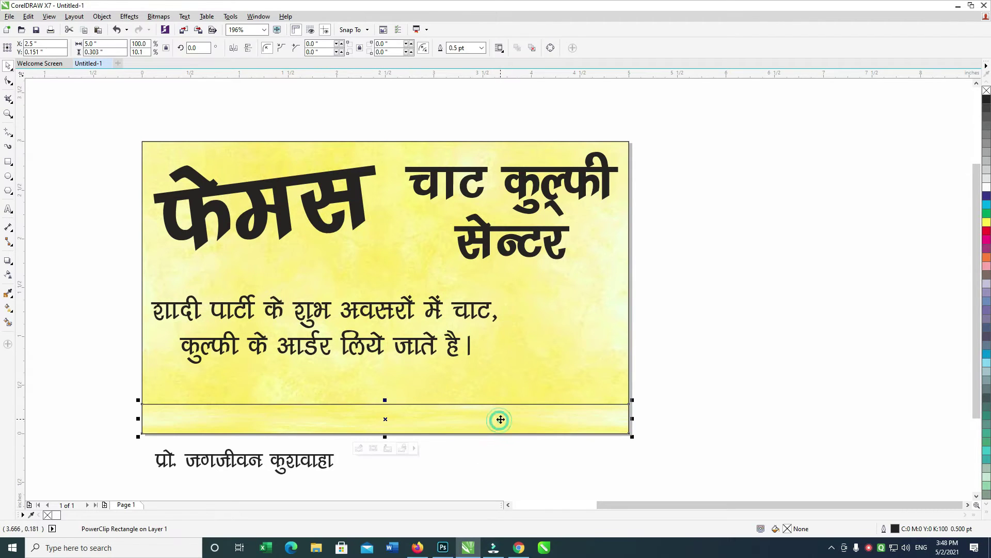
# Fill the bottom PowerClip strip black and delete the yellow image inside it.
pyautogui.click(986, 101)
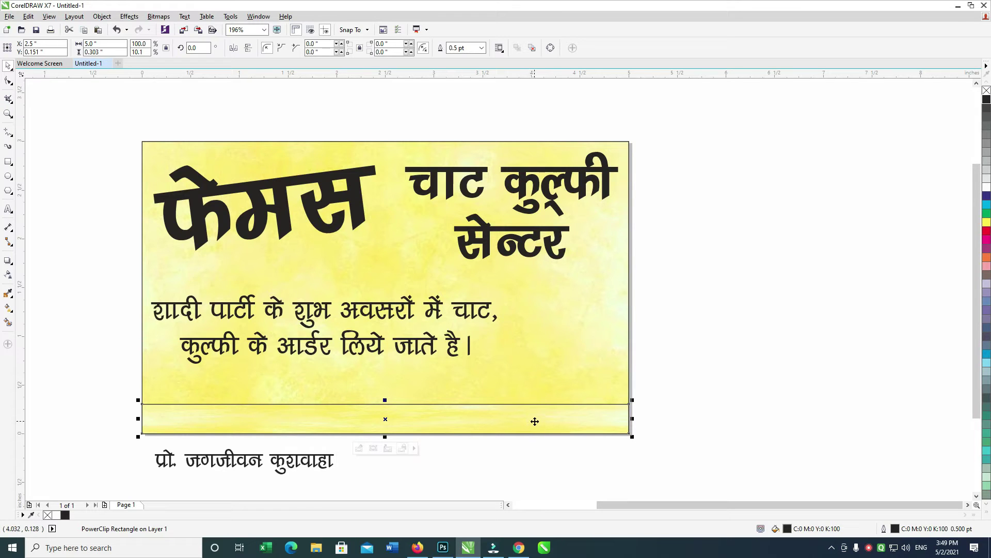
pyautogui.doubleClick(535, 419)
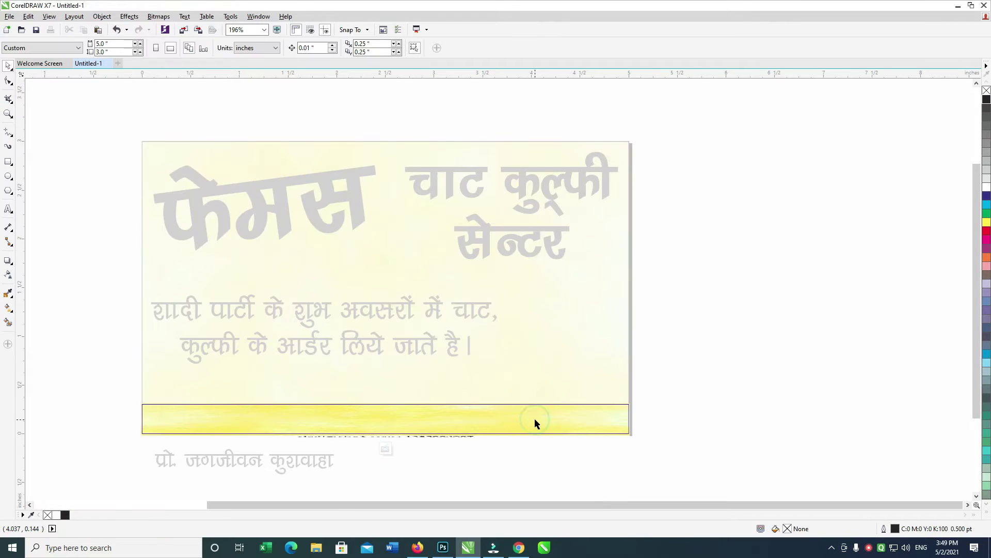
pyautogui.click(535, 415)
pyautogui.press('Delete')
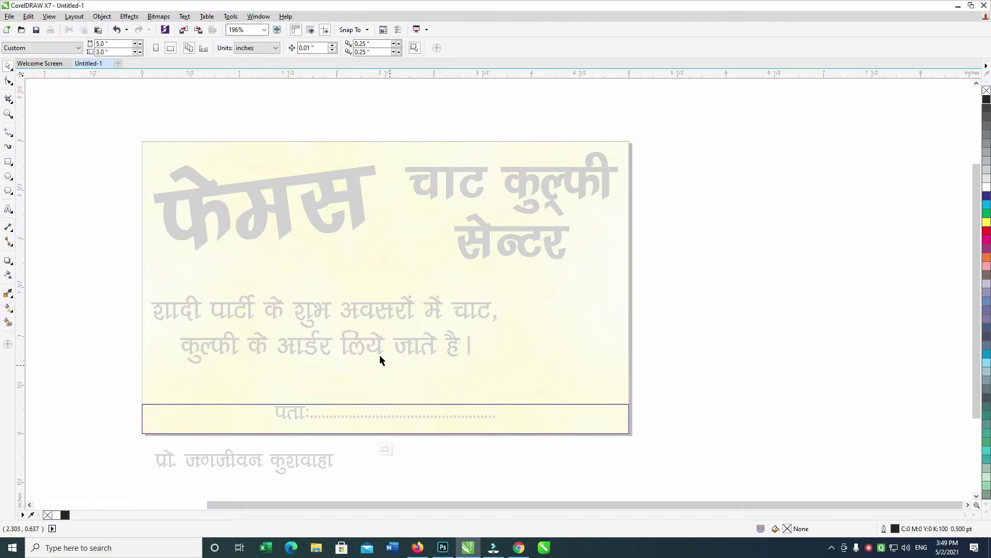
pyautogui.keyDown('ctrl'); pyautogui.click(66, 100); pyautogui.keyUp('ctrl')
# Nudge the address line lower and centre the name line under the two-line text.
pyautogui.moveTo(102, 372); pyautogui.dragTo(620, 446)
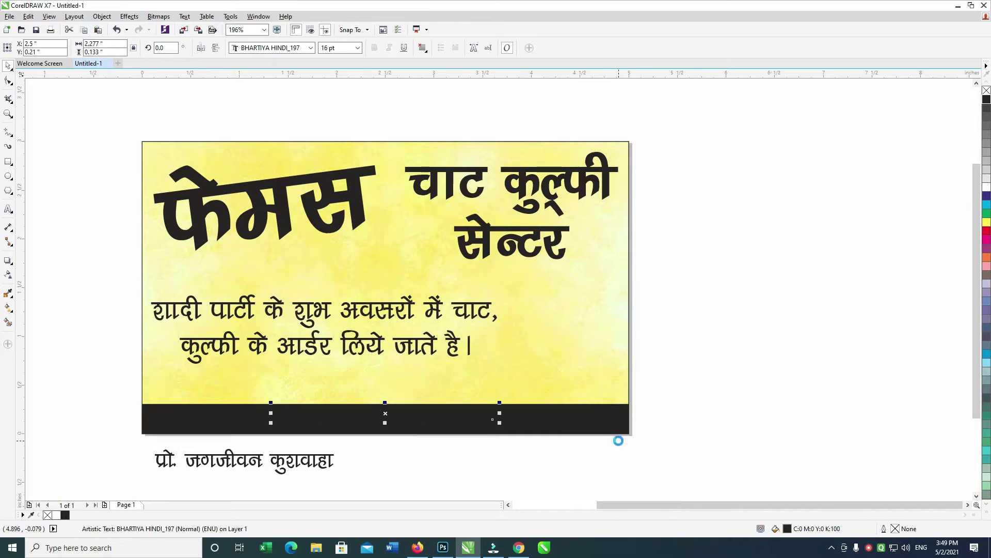
pyautogui.click(641, 433)
pyautogui.moveTo(704, 376); pyautogui.dragTo(252, 446)
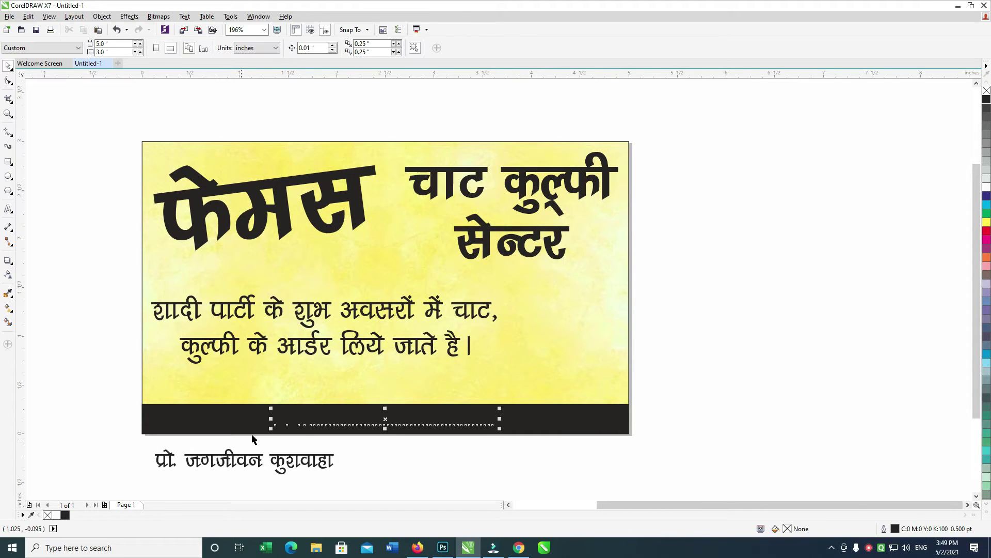
pyautogui.press('Down')
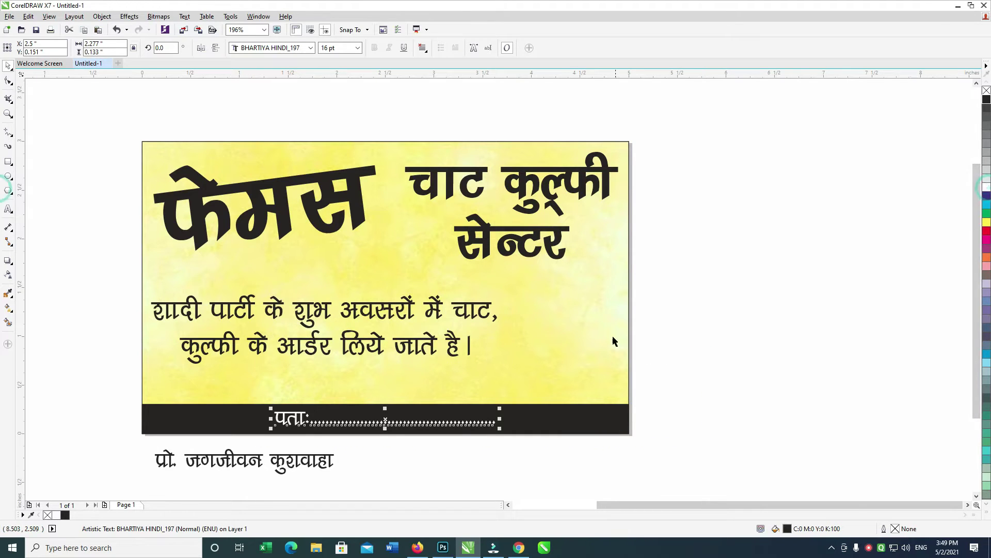
pyautogui.click(718, 325)
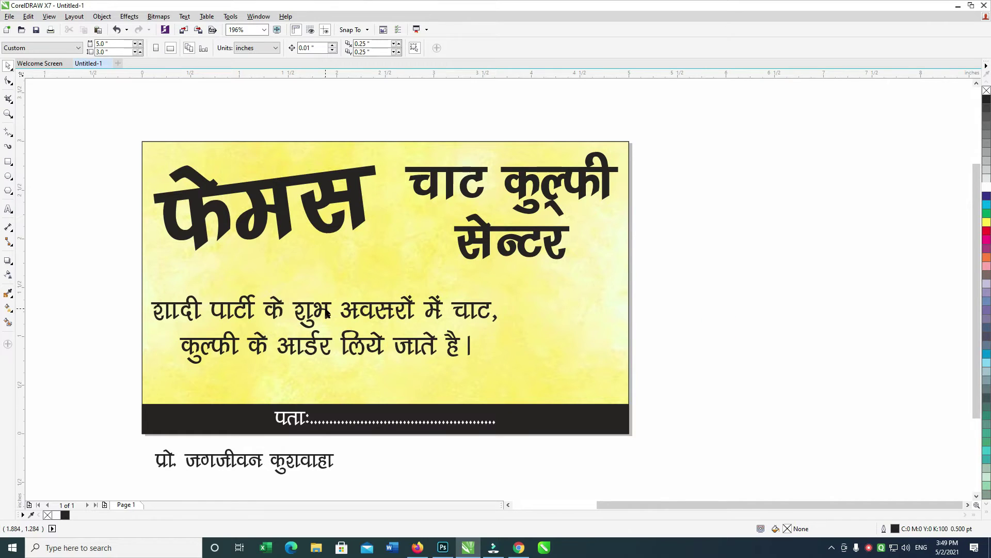
pyautogui.moveTo(291, 460); pyautogui.dragTo(332, 352)
pyautogui.keyDown('shift'); pyautogui.click(332, 349); pyautogui.keyUp('shift')
pyautogui.press('c')
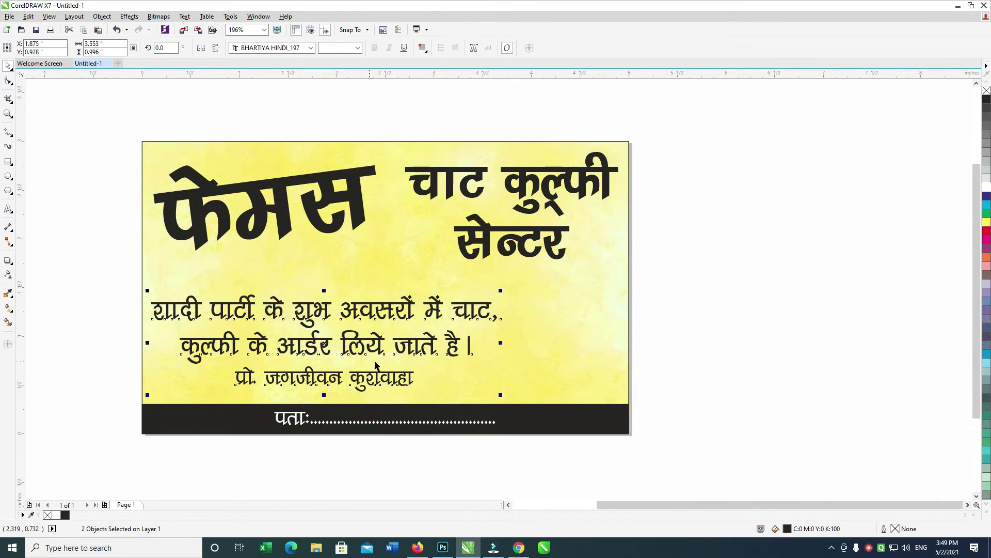
pyautogui.moveTo(428, 365); pyautogui.dragTo(429, 368)
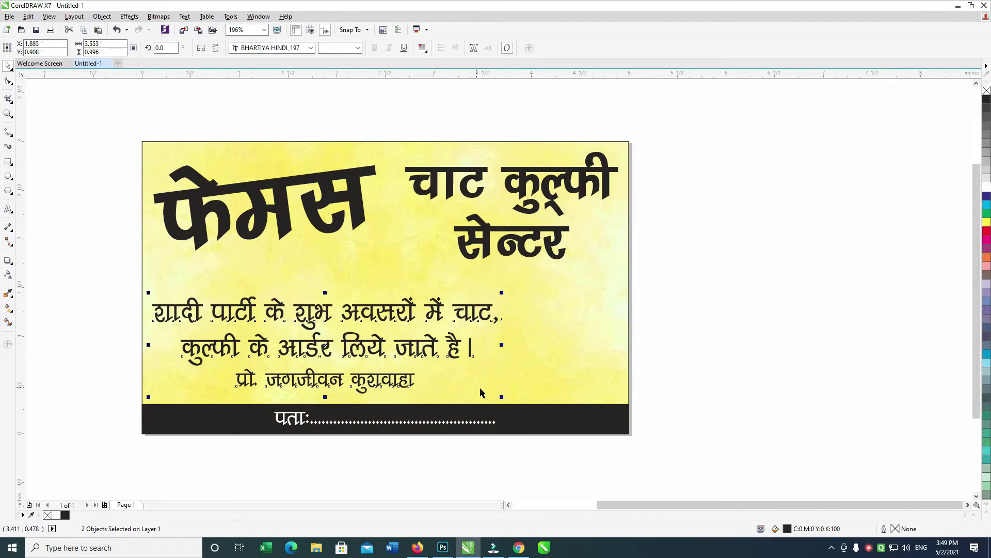
# Put the address at the band's left, the name in white at right, and lower the body text.
pyautogui.click(405, 466)
pyautogui.moveTo(364, 424); pyautogui.dragTo(308, 430)
pyautogui.moveTo(299, 380); pyautogui.dragTo(461, 428)
pyautogui.click(987, 181)
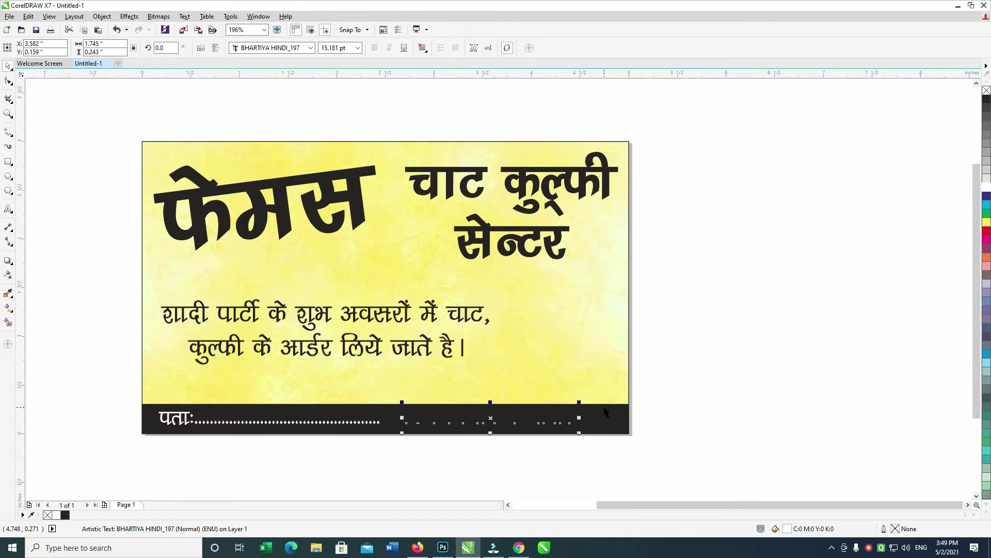
pyautogui.moveTo(711, 391); pyautogui.dragTo(365, 482)
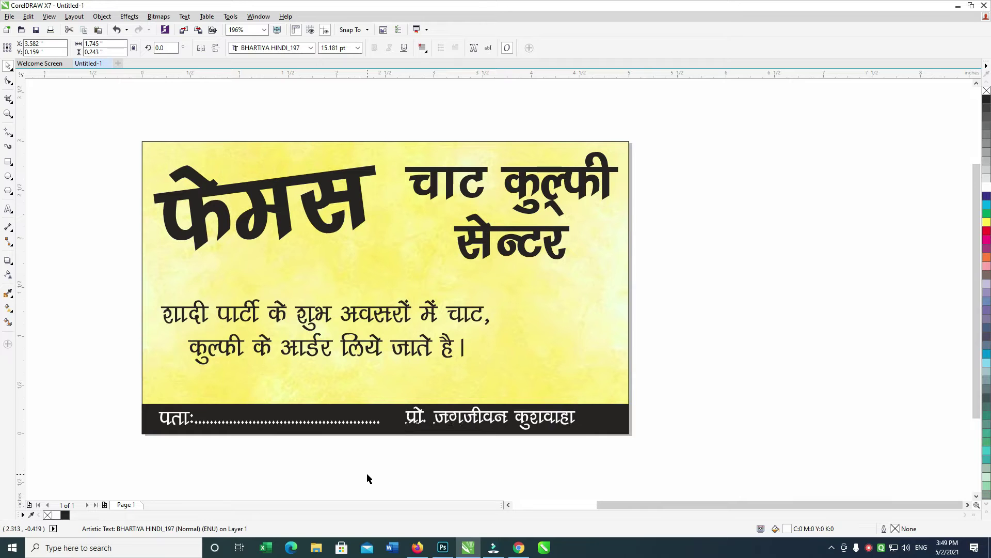
pyautogui.moveTo(560, 417); pyautogui.dragTo(578, 417)
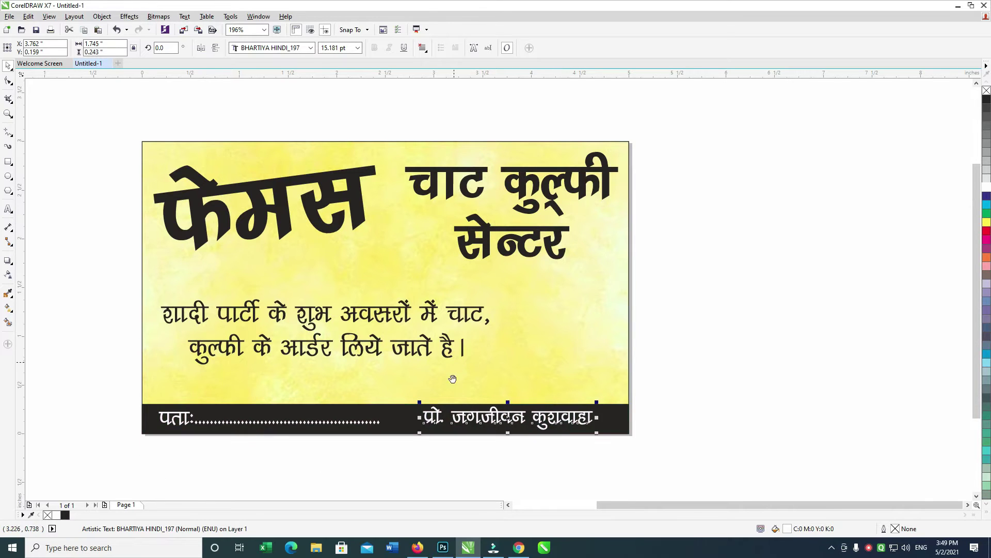
pyautogui.scroll(2, 459, 381)
pyautogui.click(440, 367)
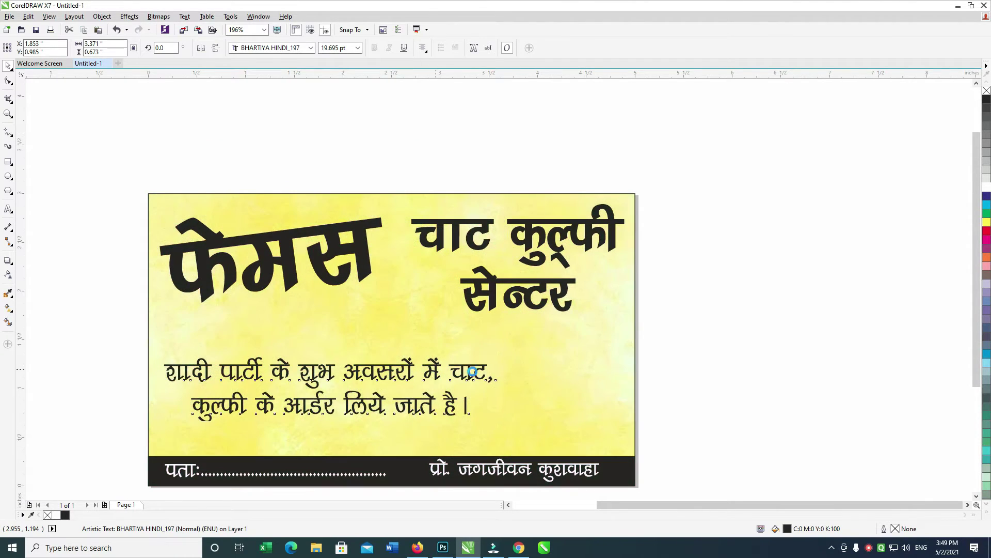
pyautogui.moveTo(440, 364); pyautogui.dragTo(438, 403)
# Search Google Images for 'kufi png' and 'kulfi background' and browse several kulfi previews.
pyautogui.hotkey('alt', 'Tab')
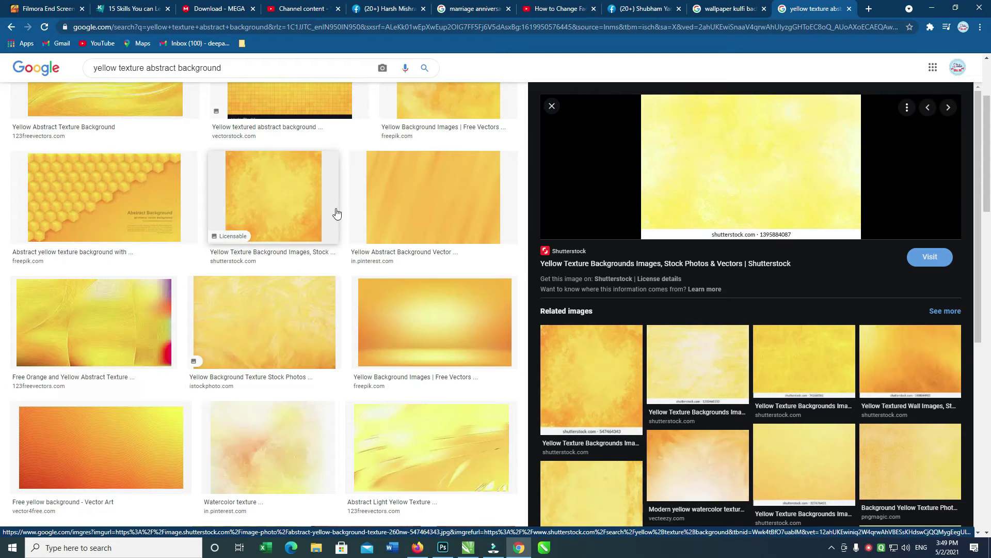
pyautogui.tripleClick(236, 71)
pyautogui.write('kufi png')
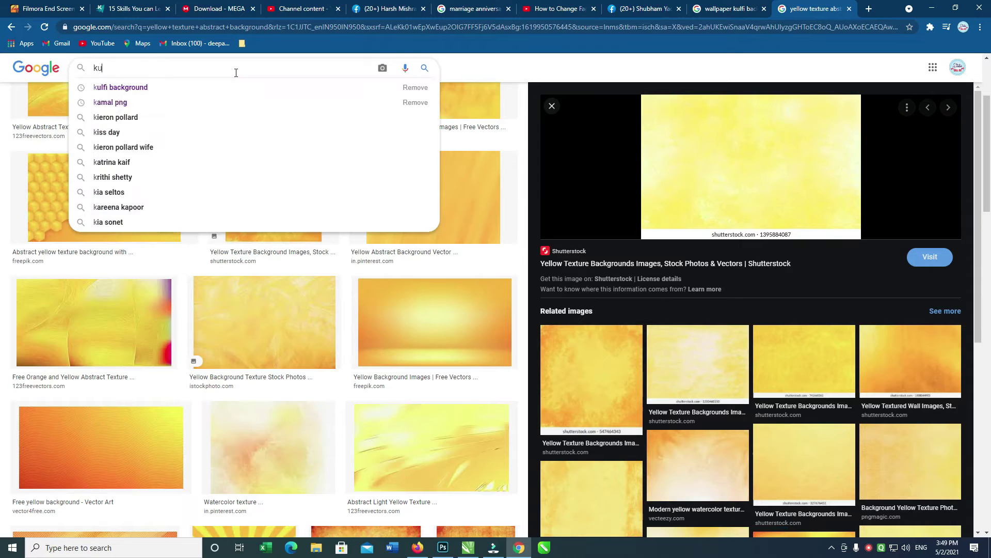
pyautogui.press('Return')
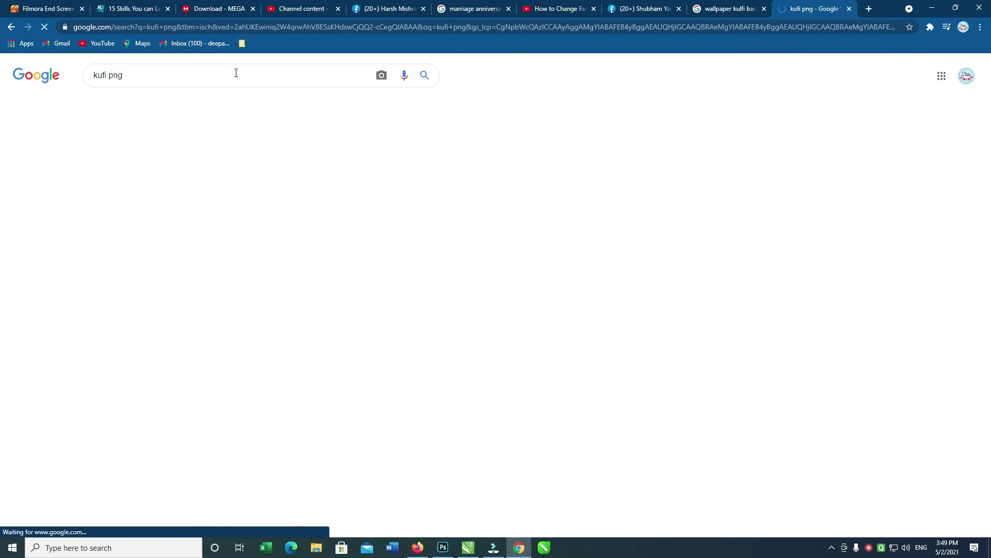
pyautogui.tripleClick(160, 75)
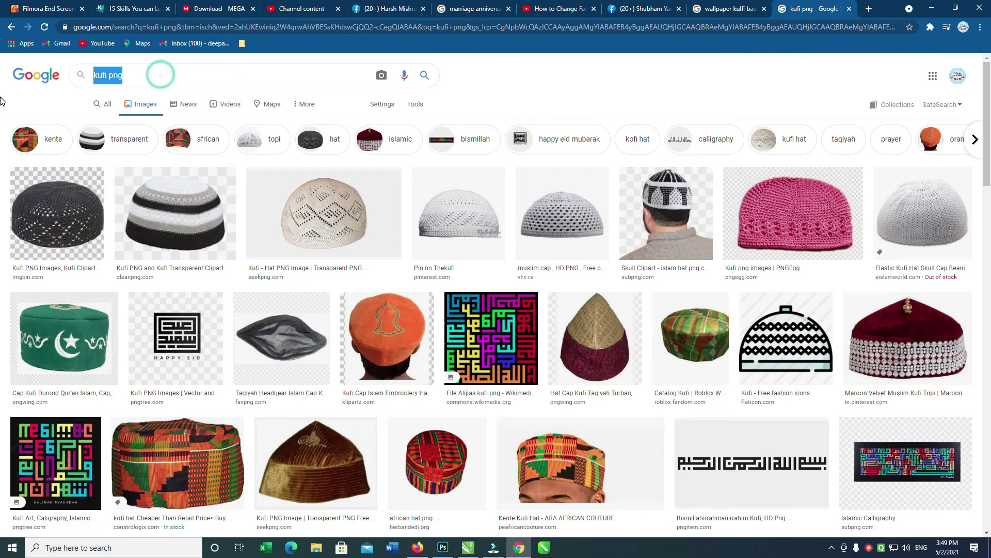
pyautogui.write('kulfi')
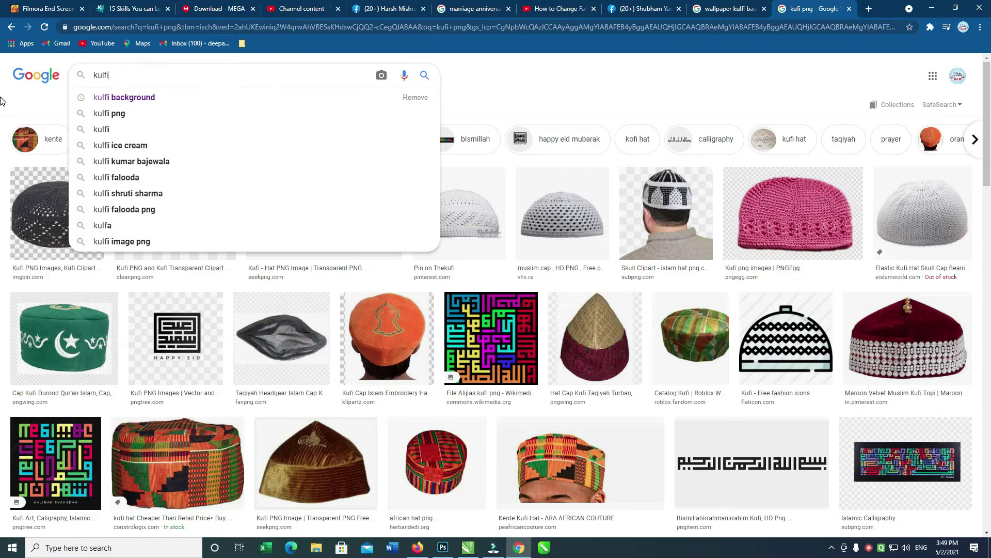
pyautogui.press('Down')
pyautogui.press('Return')
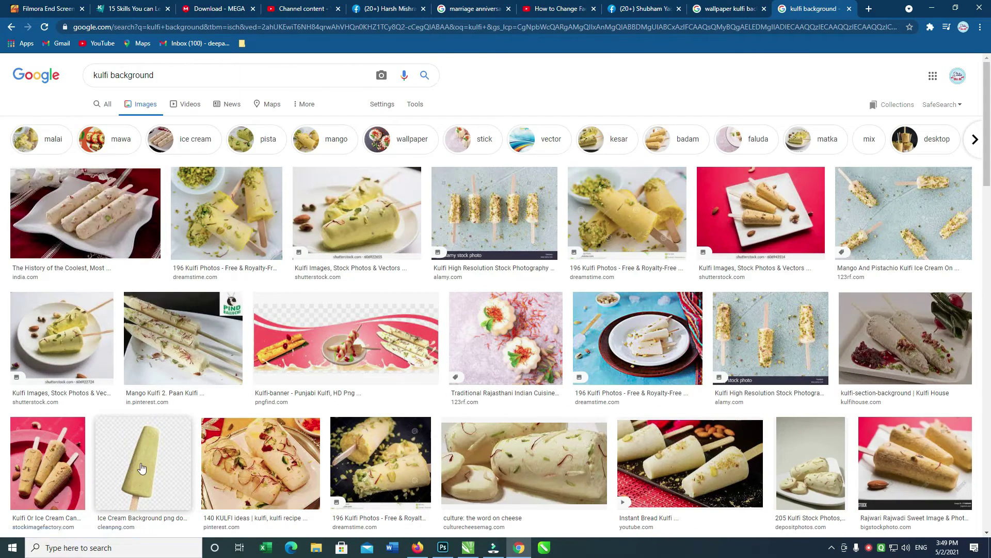
pyautogui.click(139, 468)
pyautogui.moveTo(979, 197); pyautogui.dragTo(982, 328)
pyautogui.click(847, 278)
pyautogui.scroll(-10, 958, 232)
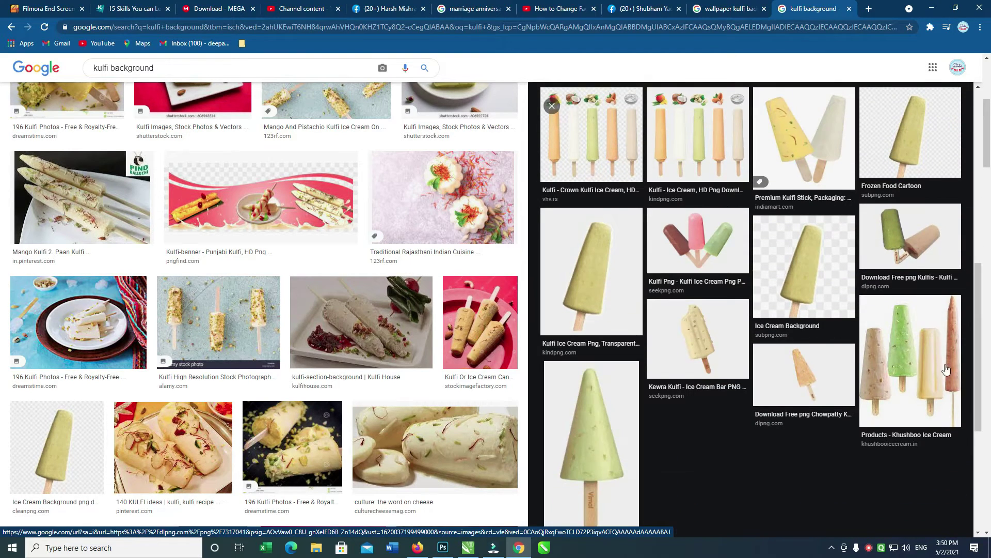
pyautogui.click(950, 363)
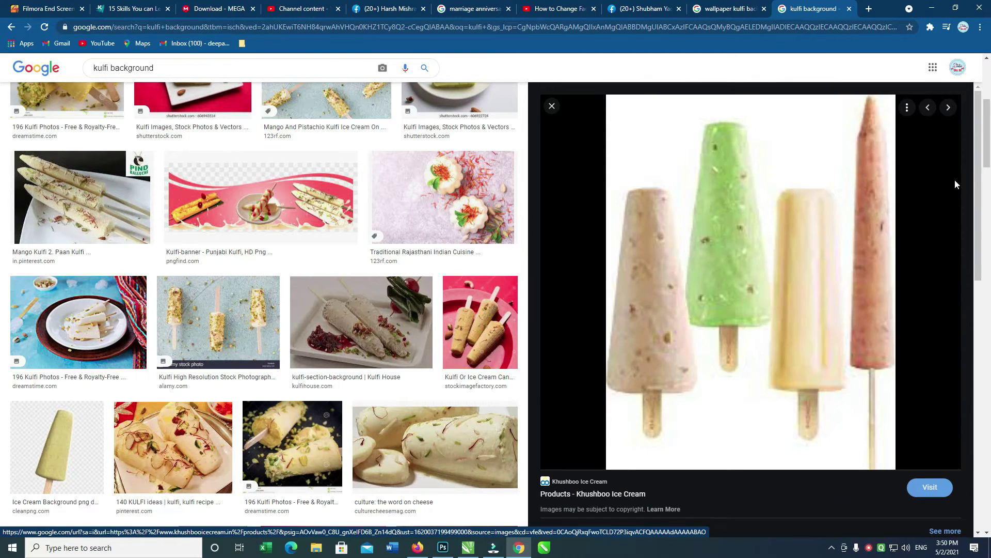
pyautogui.scroll(-5, 937, 330)
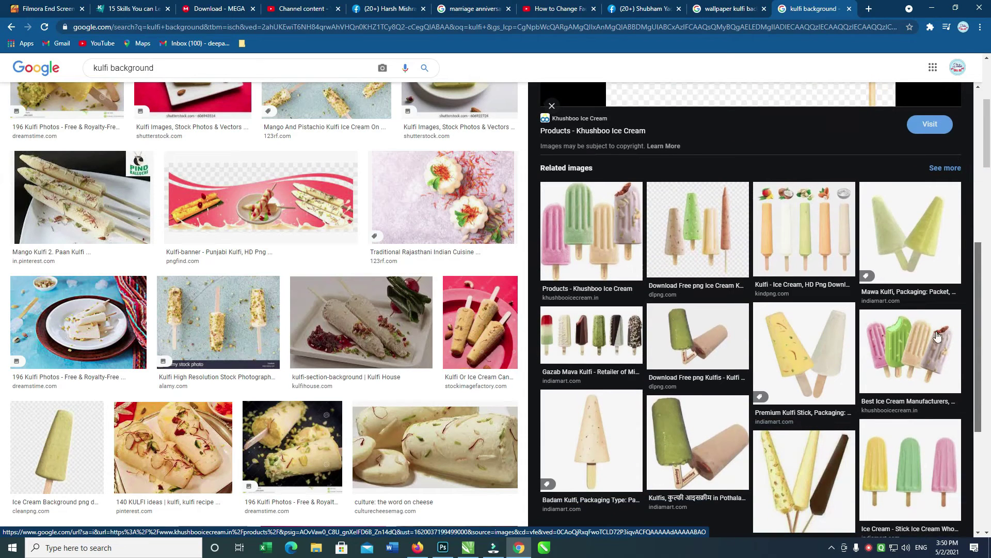
pyautogui.click(611, 279)
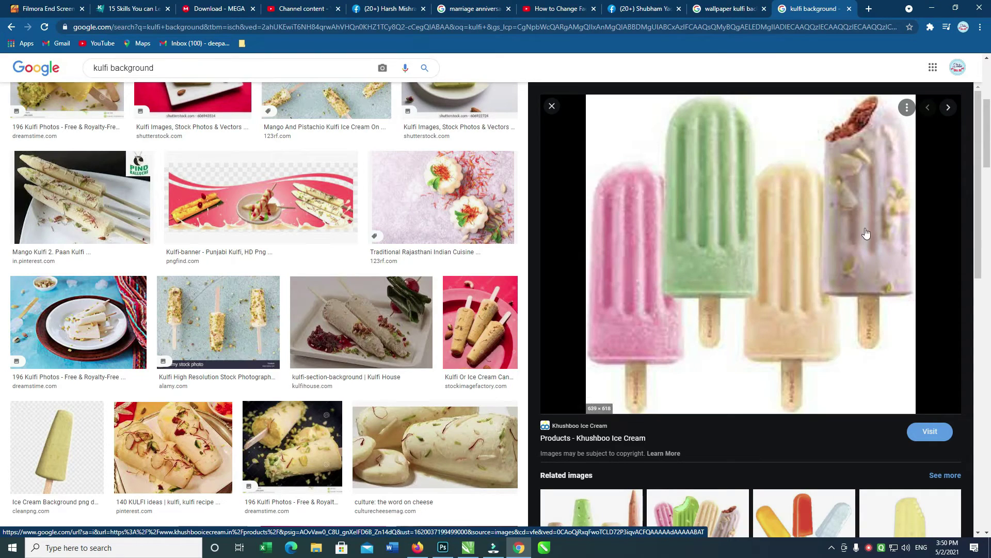
# Search 'kulfi icecream png' and copy the Premium Kulfi Stick image's address.
pyautogui.click(190, 65)
pyautogui.write('kul')
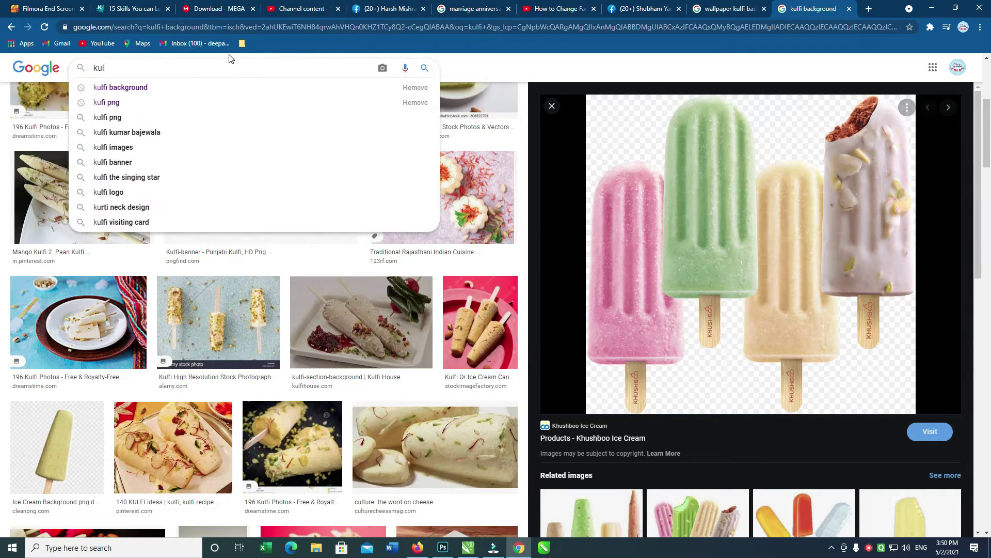
pyautogui.write('fi icec')
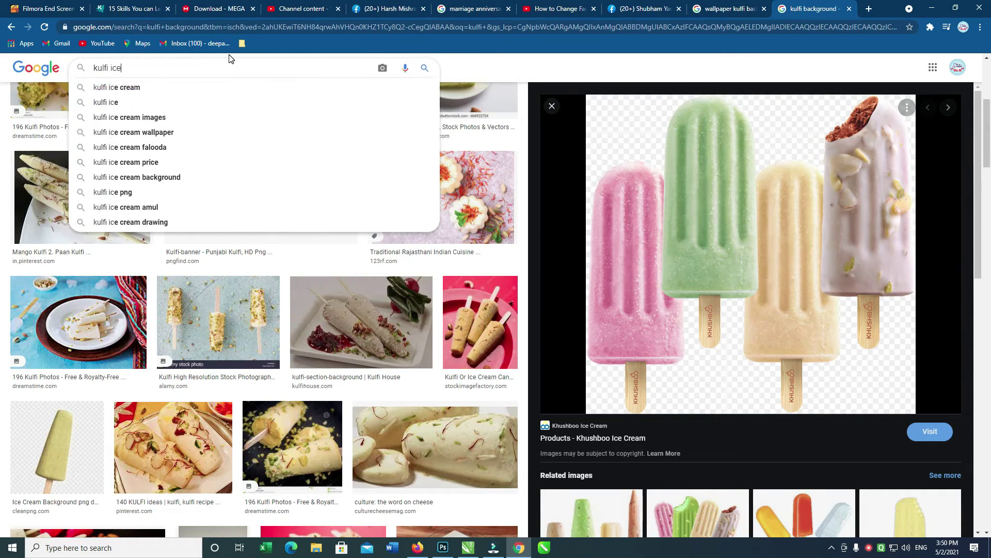
pyautogui.write('ream png')
pyautogui.press('Return')
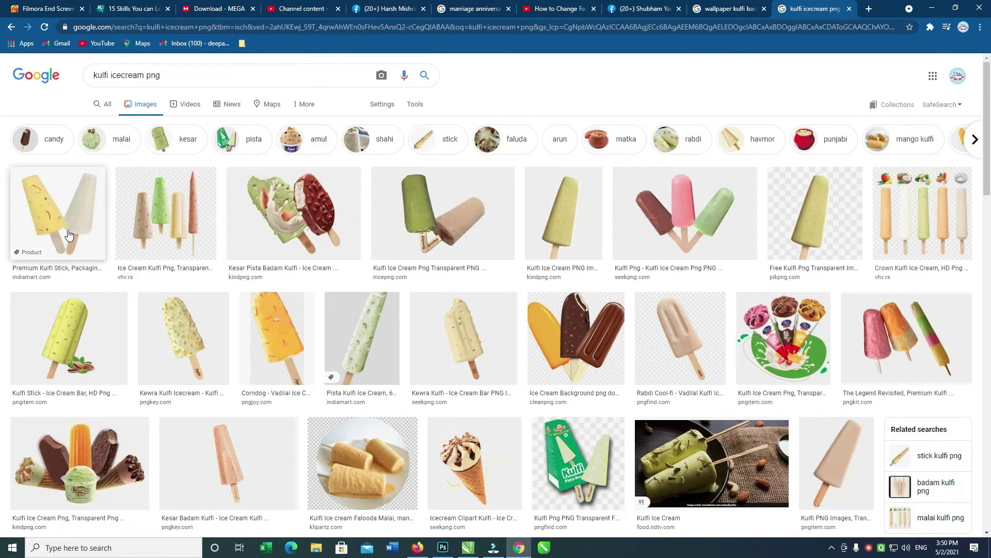
pyautogui.click(66, 233)
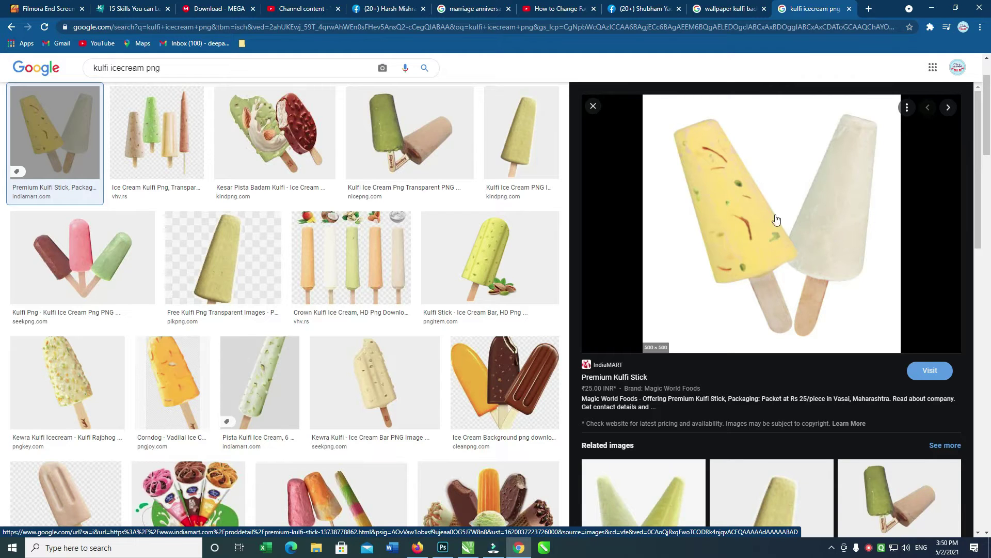
pyautogui.click(128, 250)
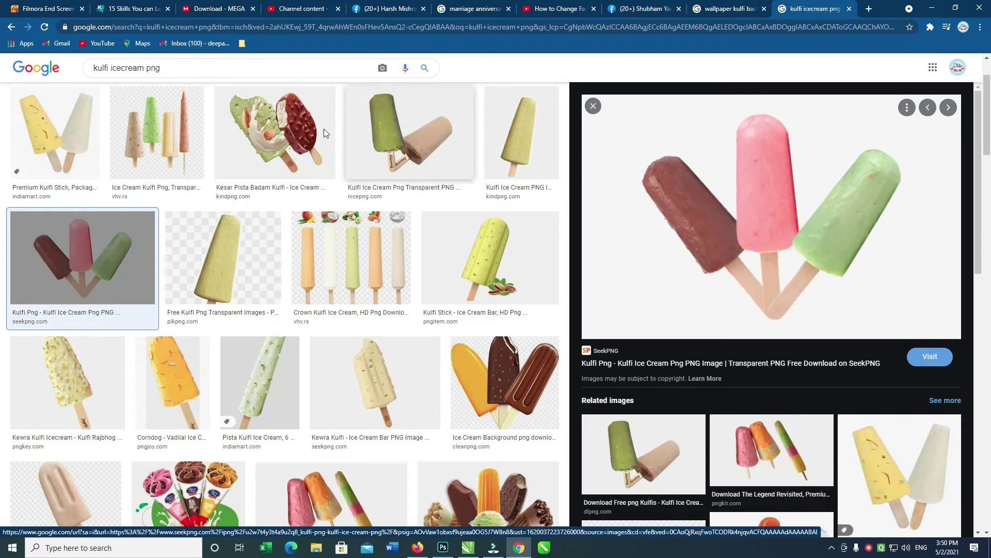
pyautogui.click(46, 143)
pyautogui.rightClick(763, 161)
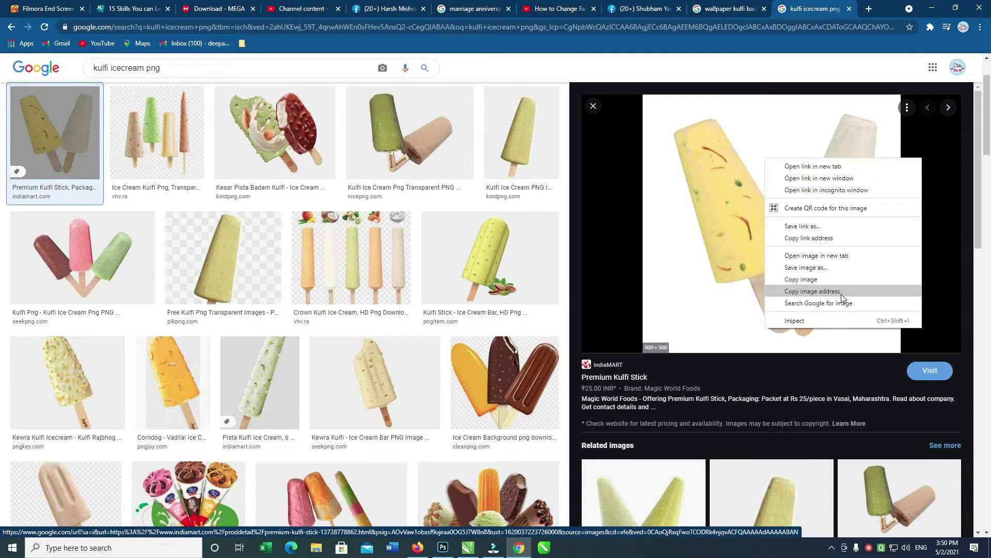
pyautogui.click(841, 293)
# On remove.bg, paste the kulfi image address and download the background-free cut-out.
pyautogui.click(869, 9)
pyautogui.write('remo')
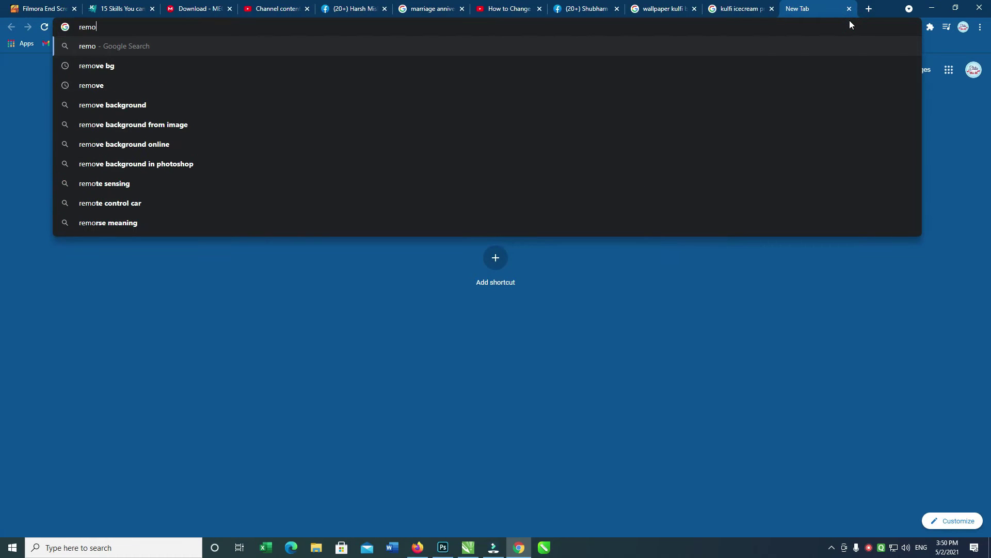
pyautogui.write('ve bg')
pyautogui.press('Return')
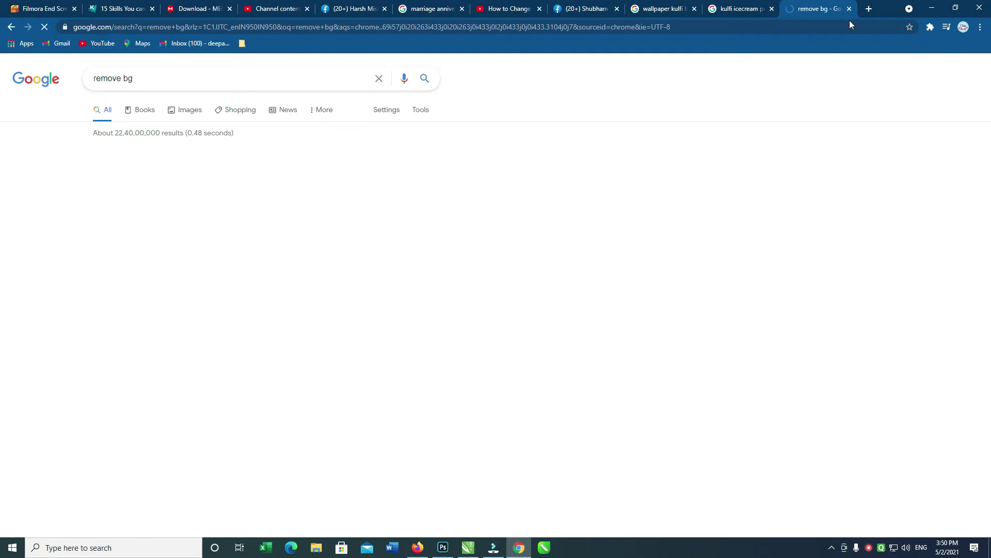
pyautogui.click(162, 169)
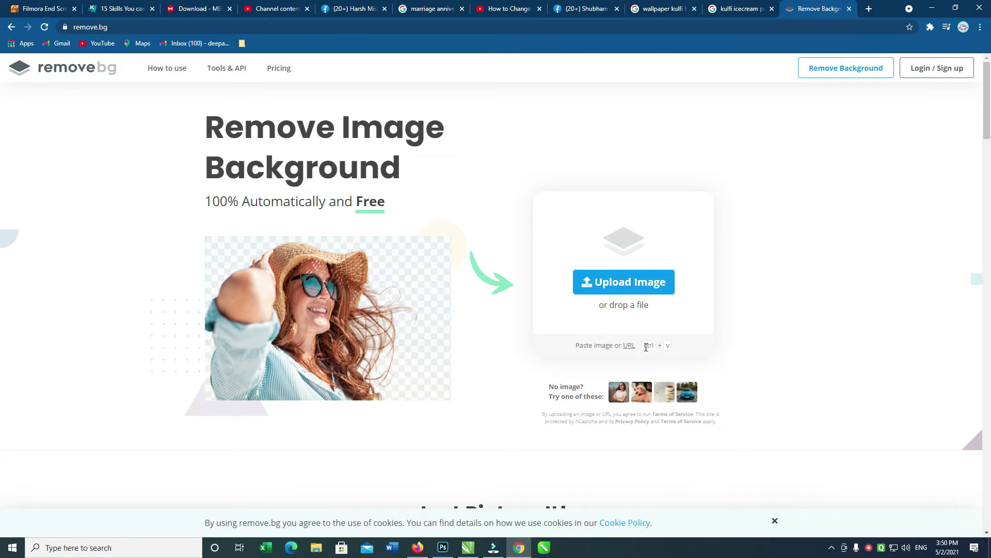
pyautogui.click(628, 346)
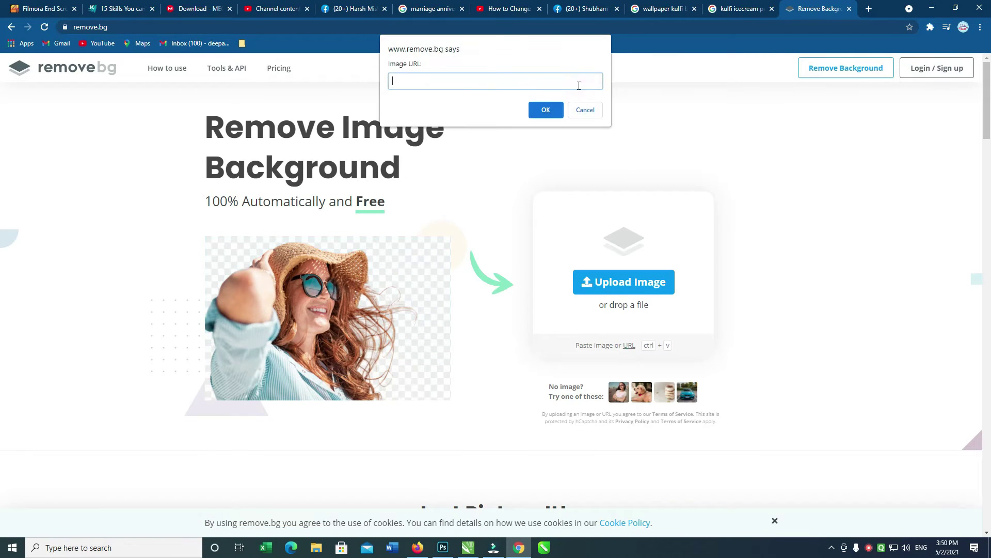
pyautogui.write('https://4.imimg.com/data4/YK/IL/MY-5444031/kesar-pista-kulfi-500x500.jpg')
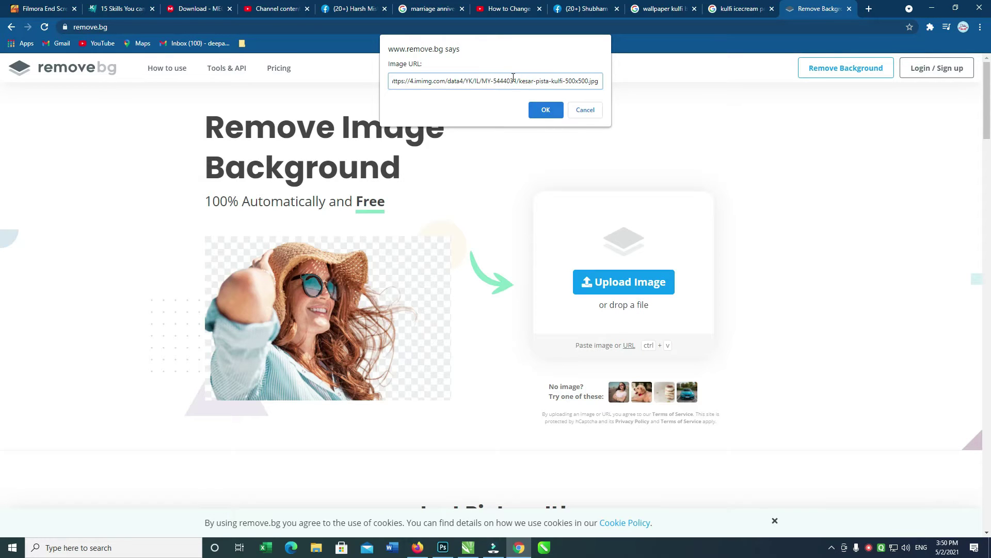
pyautogui.click(545, 113)
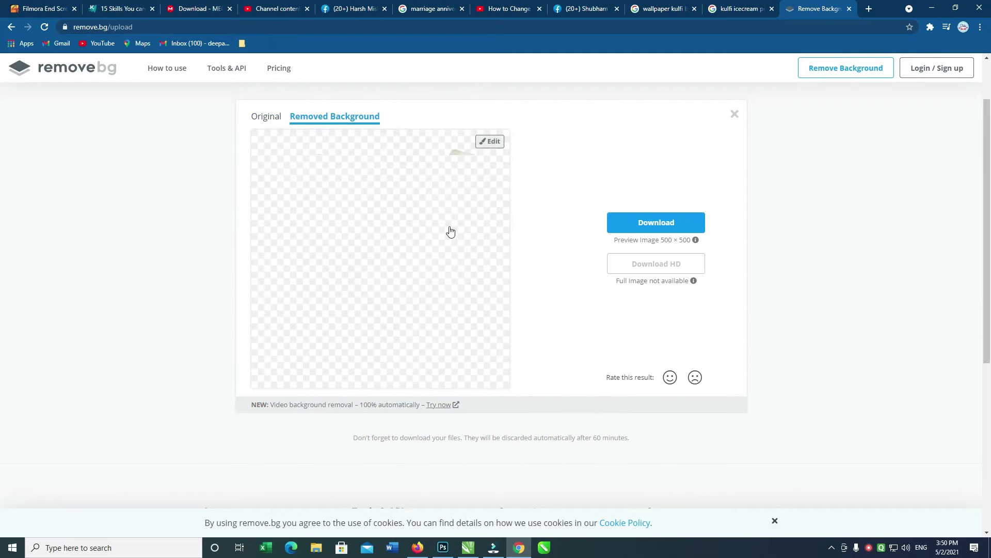
pyautogui.click(656, 223)
# Import the downloaded kulfi cut-out PNG and fit it at the card's lower right beside the Hindi lines.
pyautogui.hotkey('alt', 'Tab')
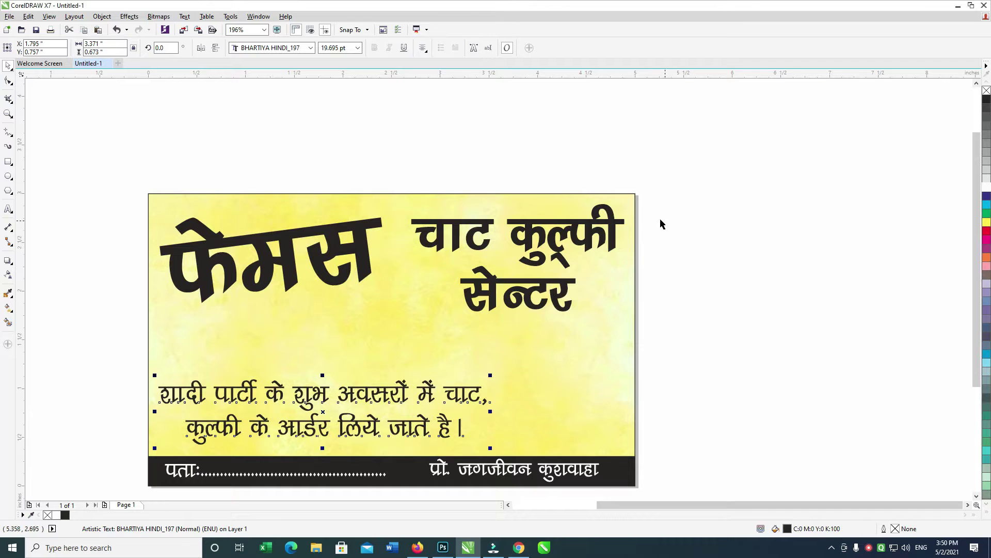
pyautogui.click(614, 164)
pyautogui.hotkey('ctrl', 'i')
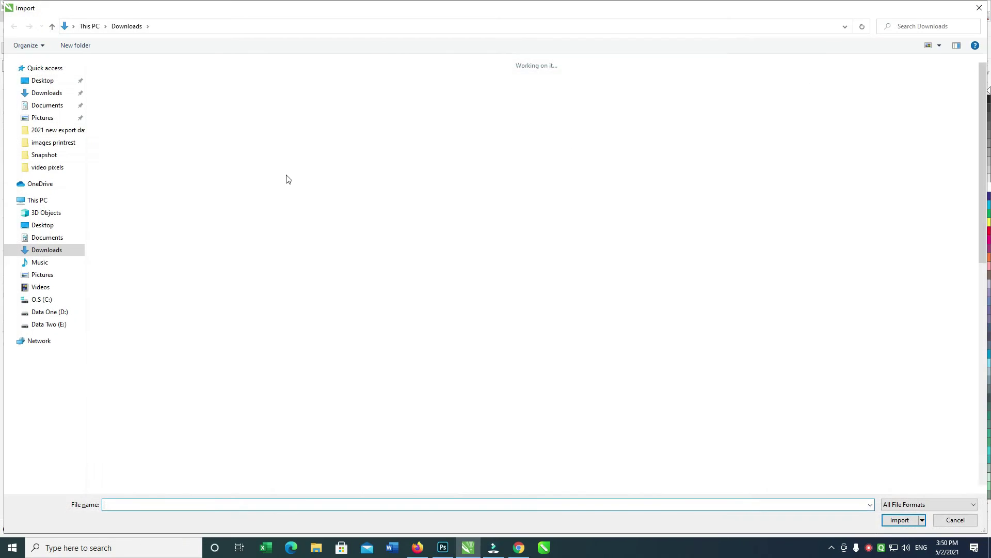
pyautogui.doubleClick(150, 122)
pyautogui.moveTo(493, 311); pyautogui.dragTo(659, 447)
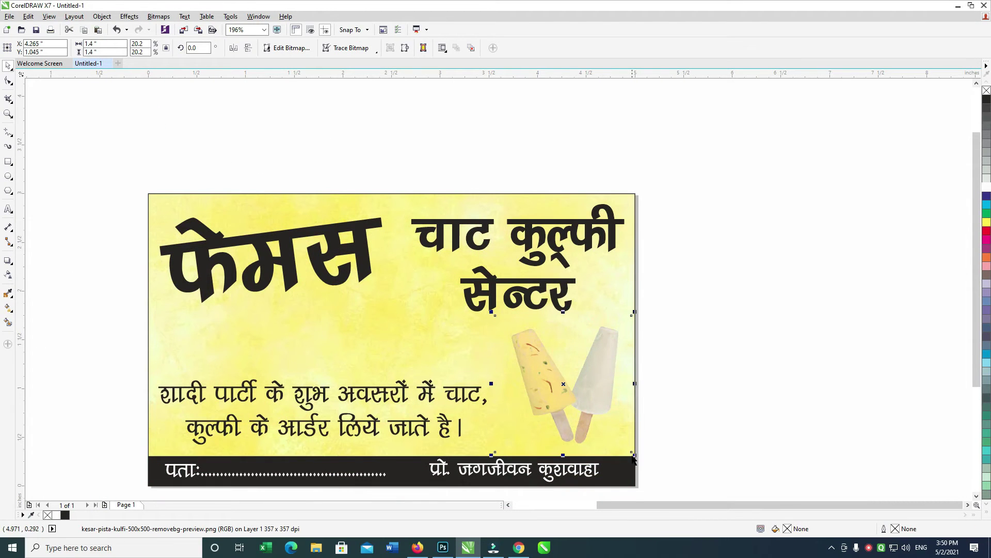
pyautogui.moveTo(633, 461); pyautogui.dragTo(645, 465)
pyautogui.moveTo(599, 399); pyautogui.dragTo(595, 401)
pyautogui.press('Escape')
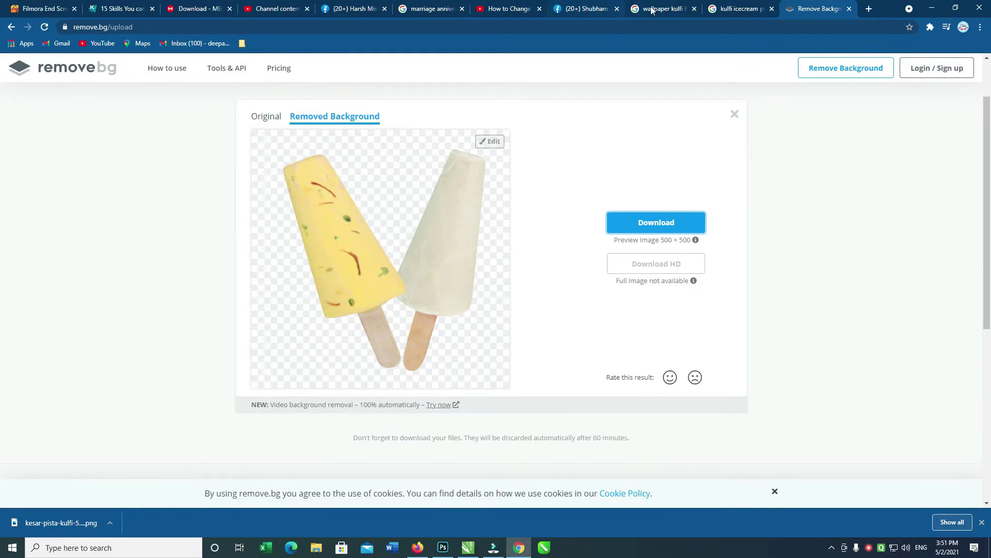
# Search Google Images for 'chaat png'.
pyautogui.click(739, 9)
pyautogui.tripleClick(211, 67)
pyautogui.write('chaat png')
pyautogui.press('Return')
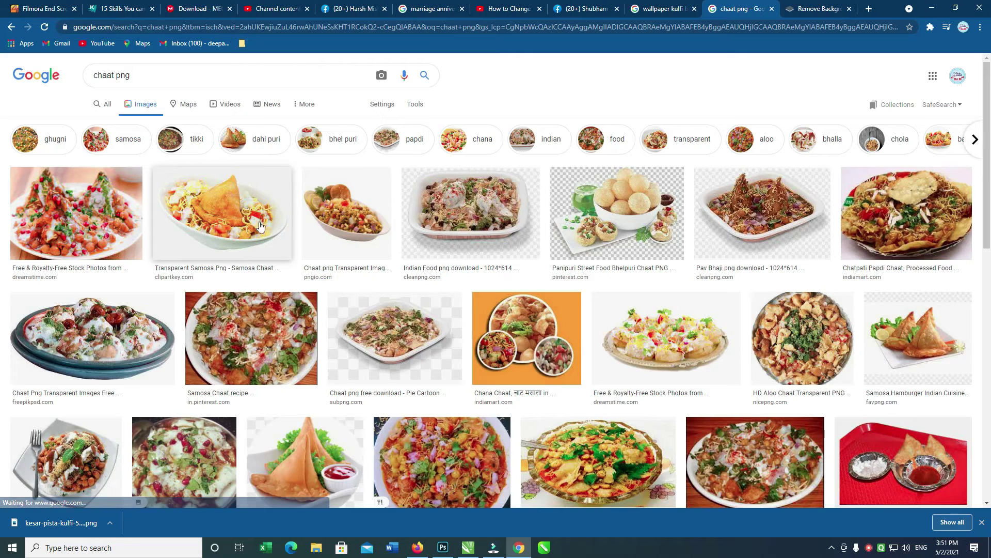
# Preview the chaat results and copy the Dreamstime chaat photo to the clipboard.
pyautogui.click(897, 216)
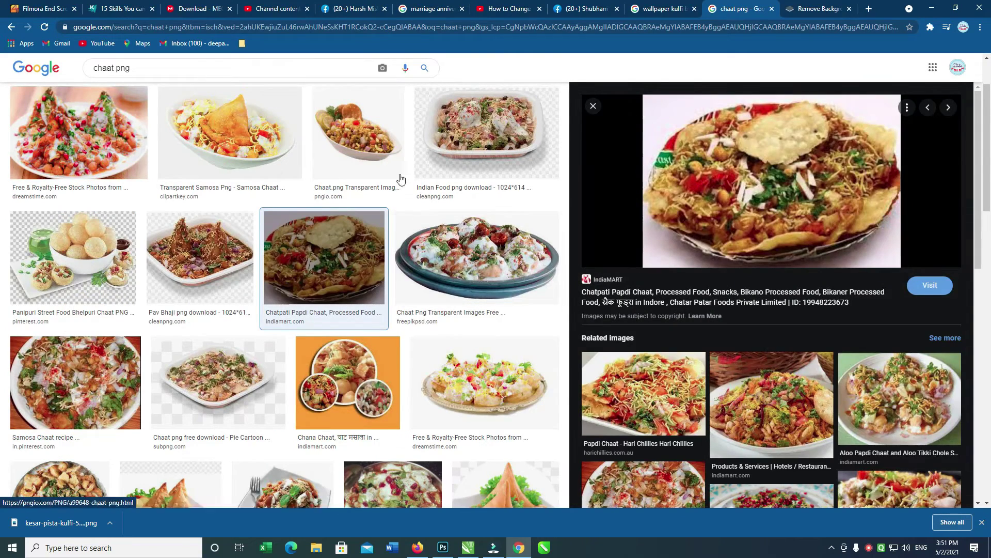
pyautogui.click(253, 135)
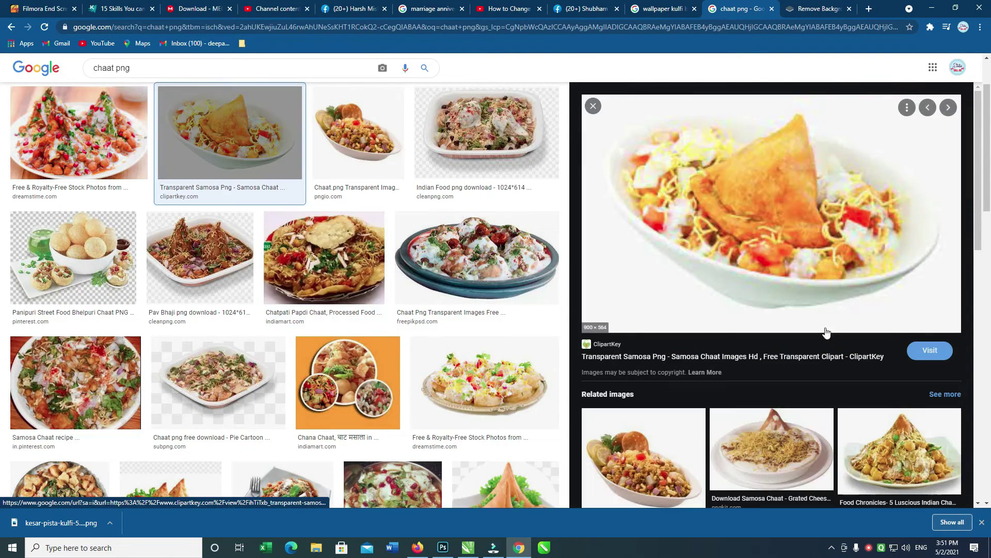
pyautogui.click(85, 152)
pyautogui.scroll(-1, 979, 209)
pyautogui.scroll(-2, 979, 210)
pyautogui.rightClick(757, 125)
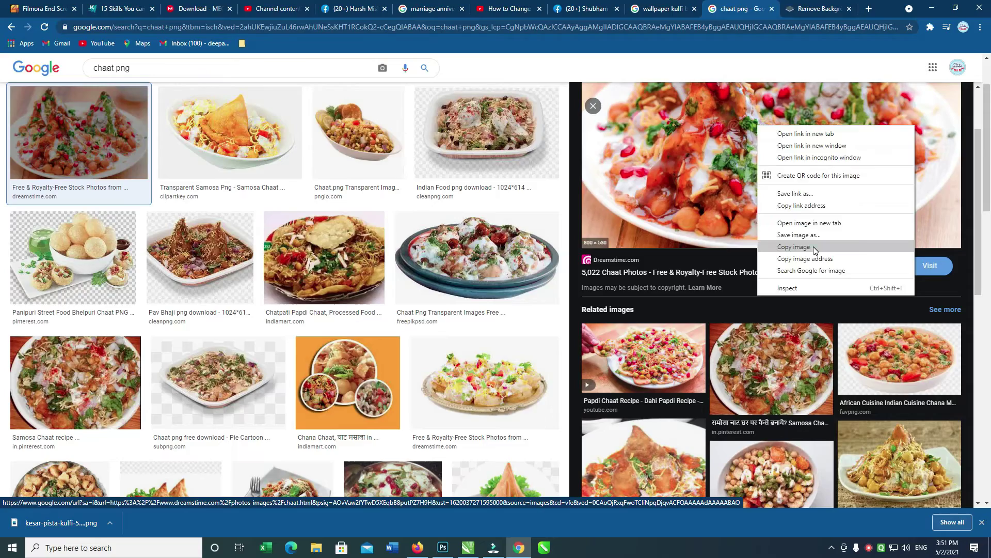
pyautogui.click(814, 248)
pyautogui.hotkey('alt', 'Tab')
# Paste the chaat photo, shrink it onto the card and move it to the upper left.
pyautogui.hotkey('ctrl', 'v')
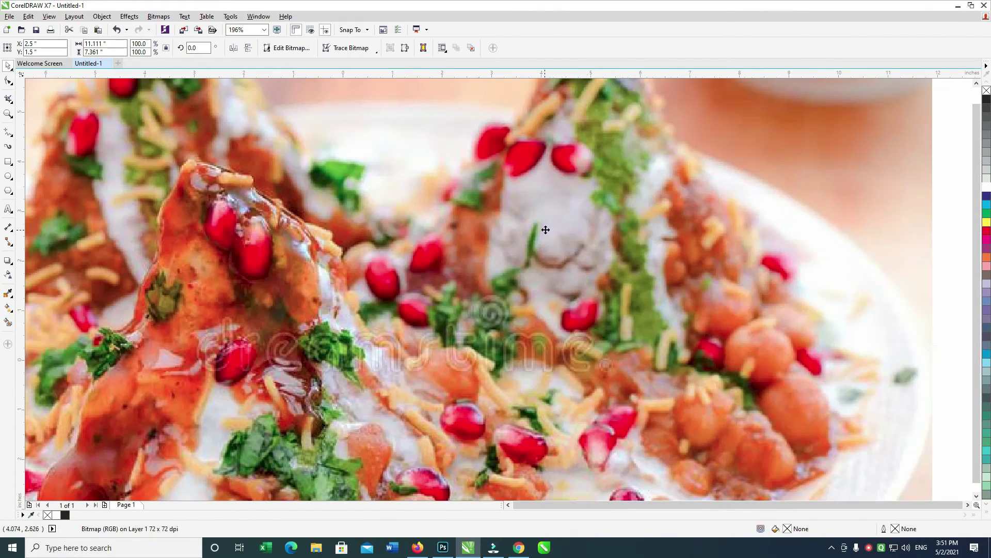
pyautogui.hotkey('shift', 'F2')
pyautogui.moveTo(747, 102); pyautogui.dragTo(547, 232)
pyautogui.moveTo(710, 188); pyautogui.dragTo(316, 368)
pyautogui.hotkey('shift', 'F2')
pyautogui.click(84, 219)
pyautogui.moveTo(543, 274); pyautogui.dragTo(443, 220)
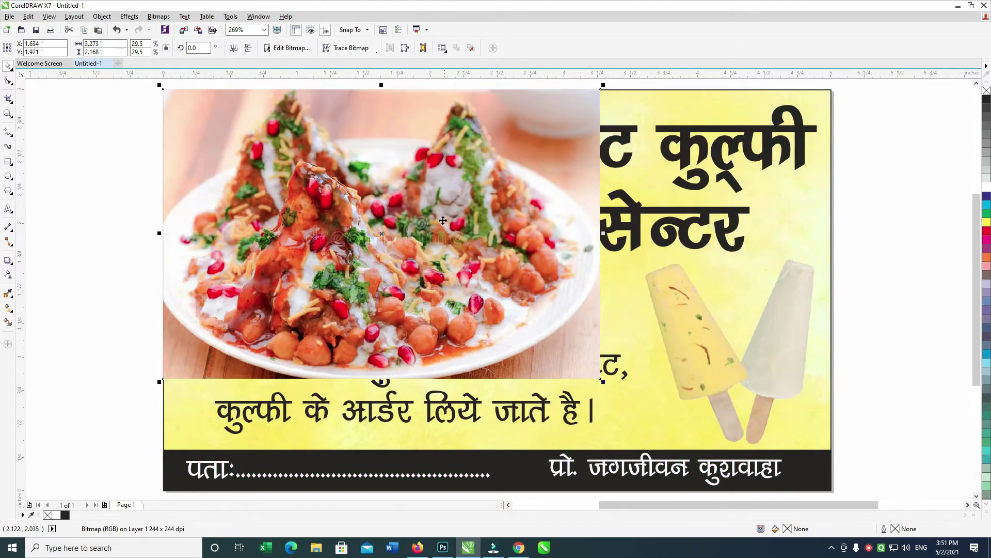
# Give the chaat photo 48% transparency with the Transparency tool.
pyautogui.click(8, 274)
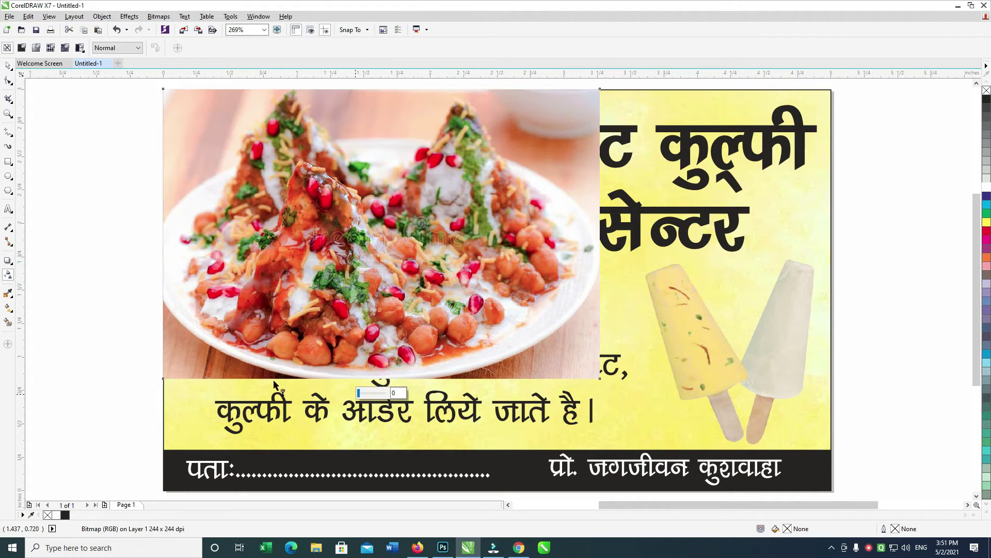
pyautogui.click(9, 277)
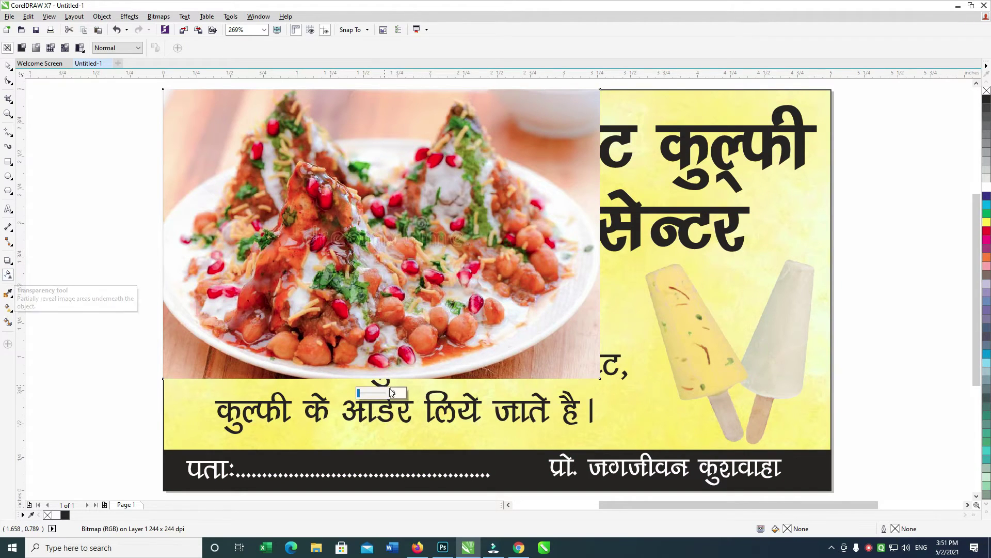
pyautogui.click(372, 394)
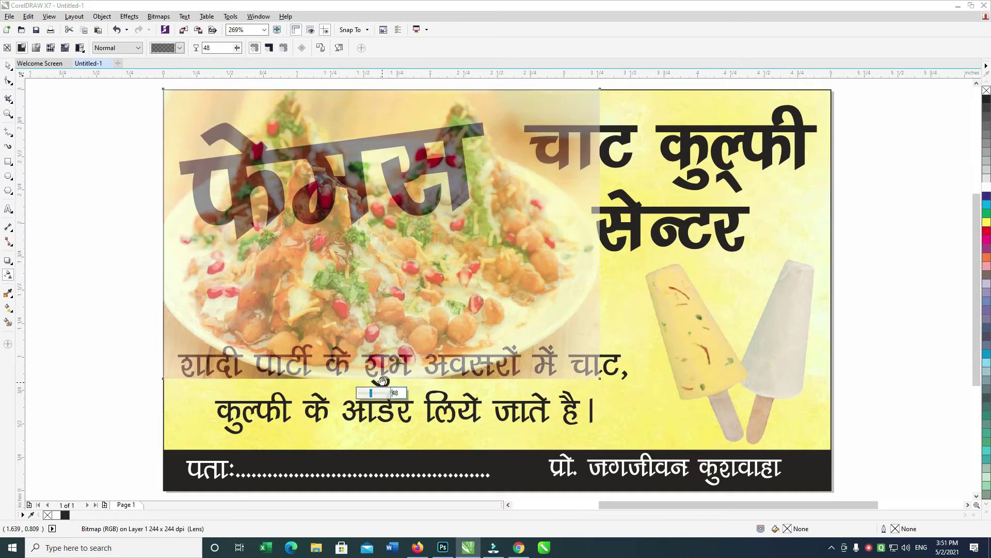
pyautogui.scroll(1, 408, 372)
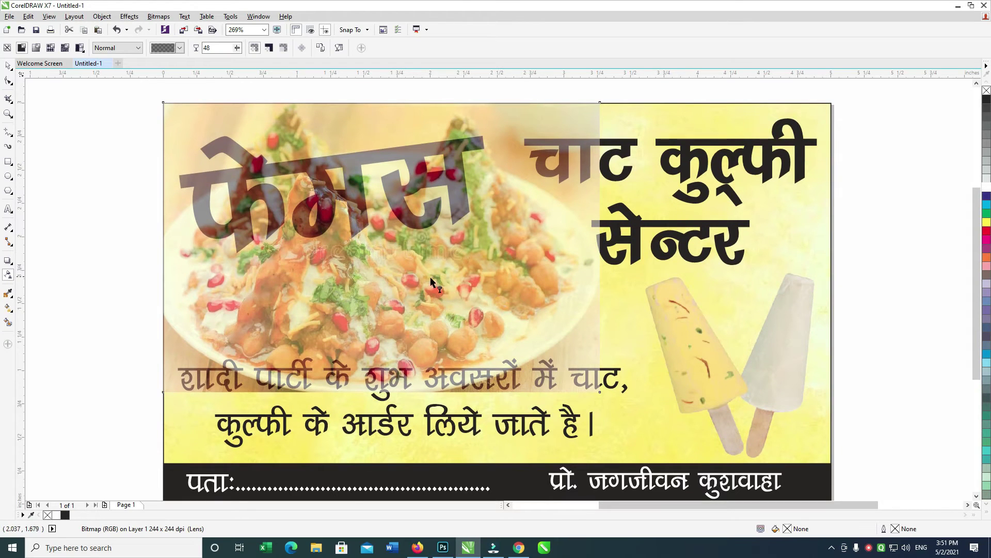
pyautogui.click(8, 65)
pyautogui.click(434, 254)
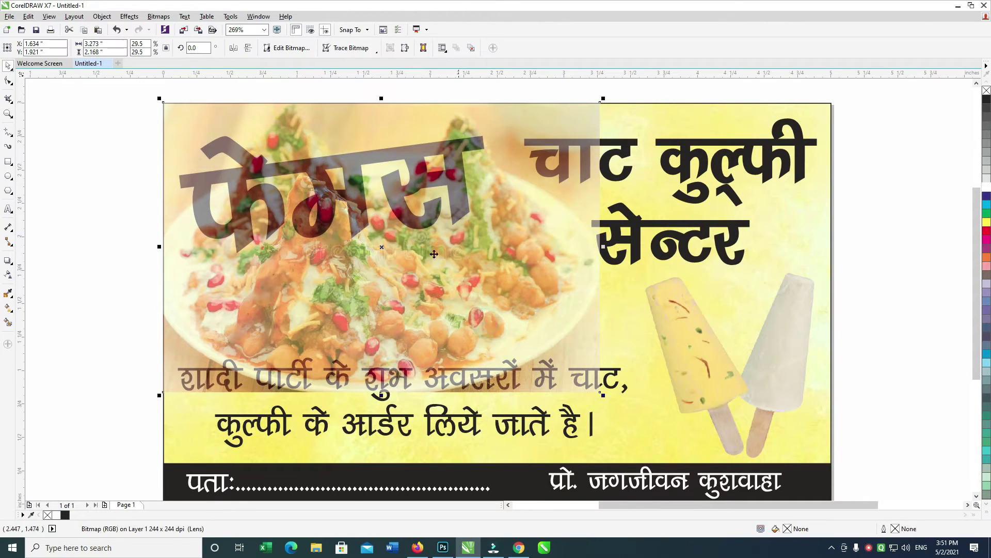
# Convert the transparent chaat photo into a 244 dpi RGB Color (24-bit) bitmap.
pyautogui.click(406, 48)
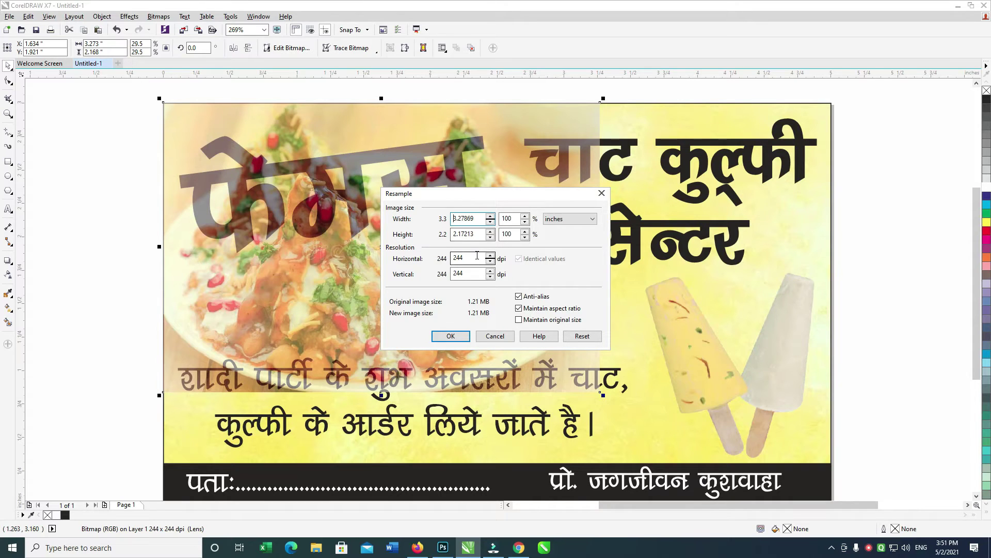
pyautogui.click(450, 335)
pyautogui.click(163, 17)
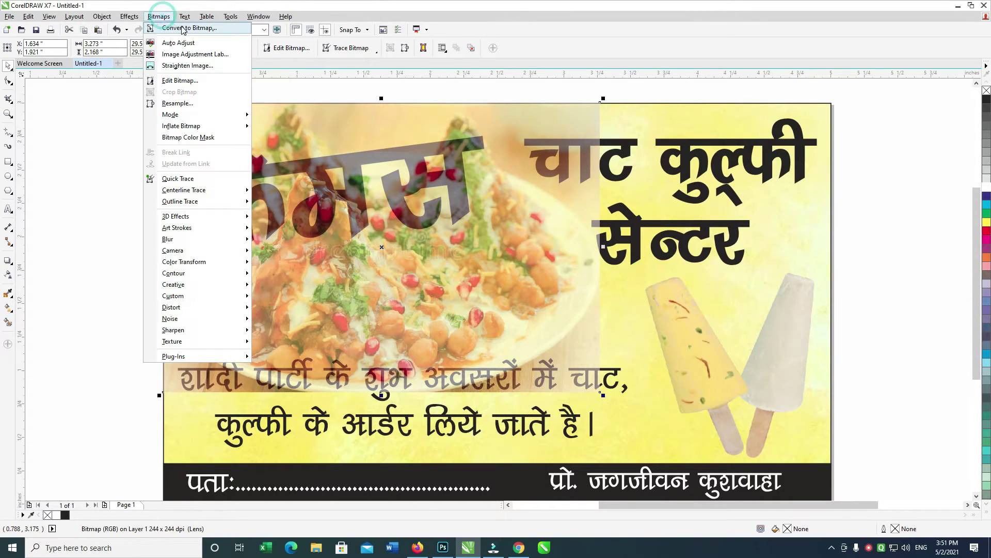
pyautogui.click(176, 26)
pyautogui.write('244')
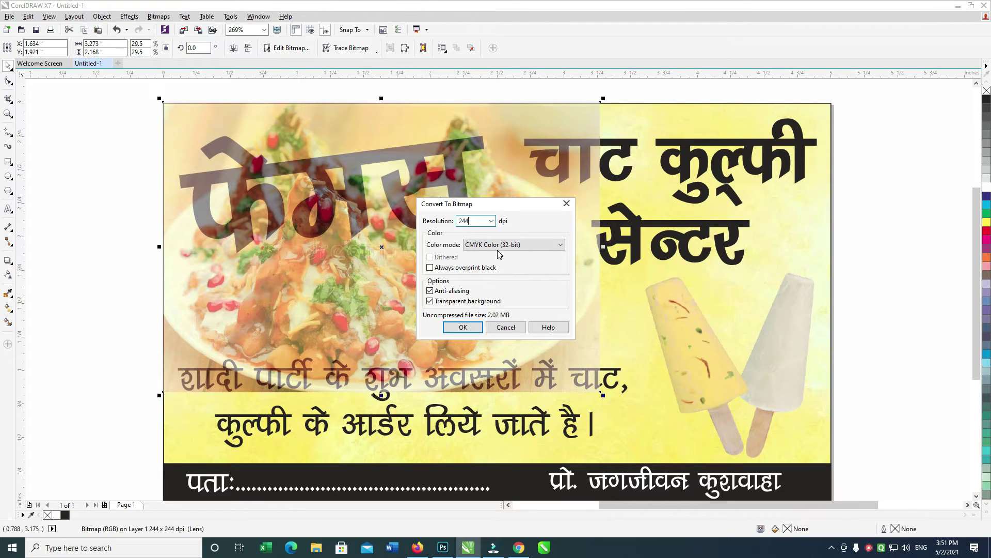
pyautogui.click(499, 246)
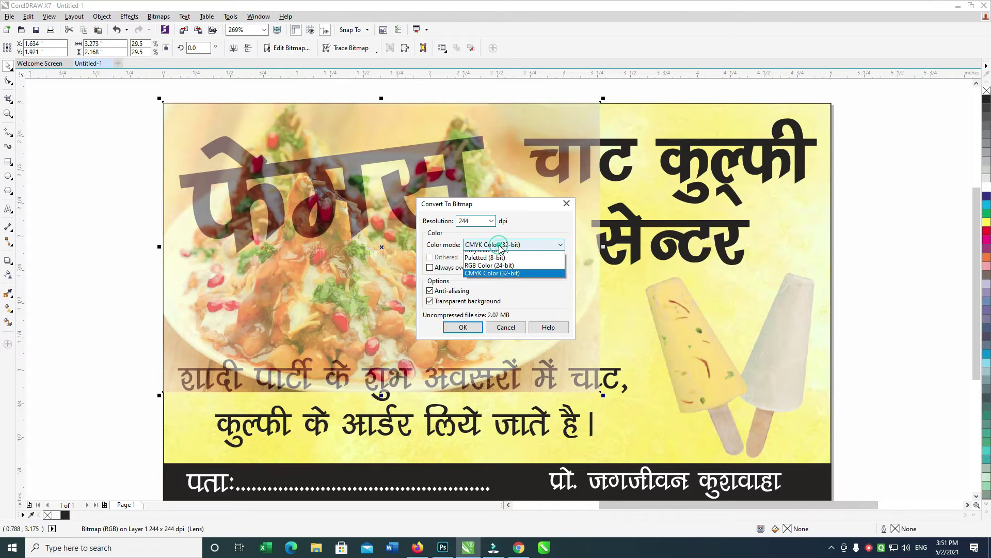
pyautogui.click(477, 284)
pyautogui.click(463, 326)
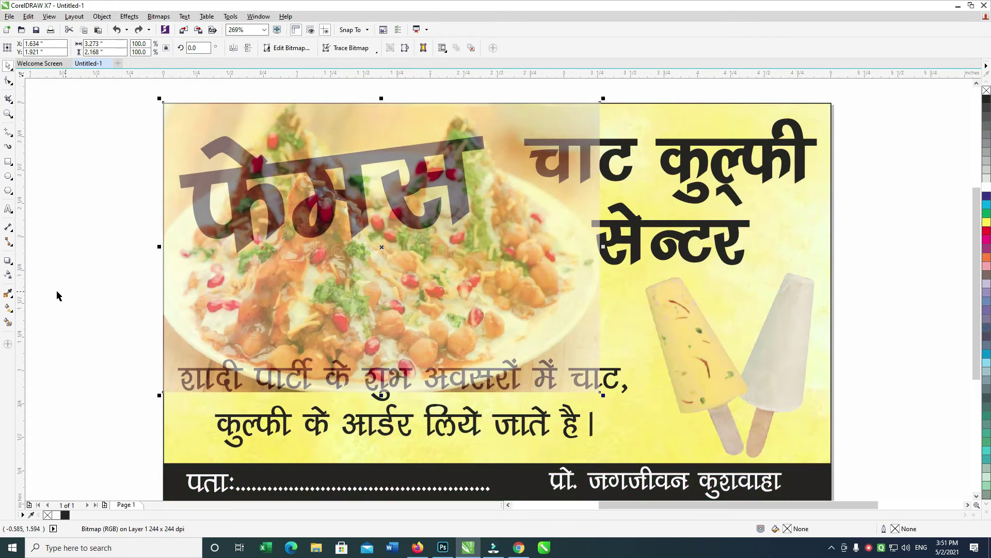
# Fade the chaat photo toward its bottom edge and bake it with Convert to Bitmap.
pyautogui.click(8, 275)
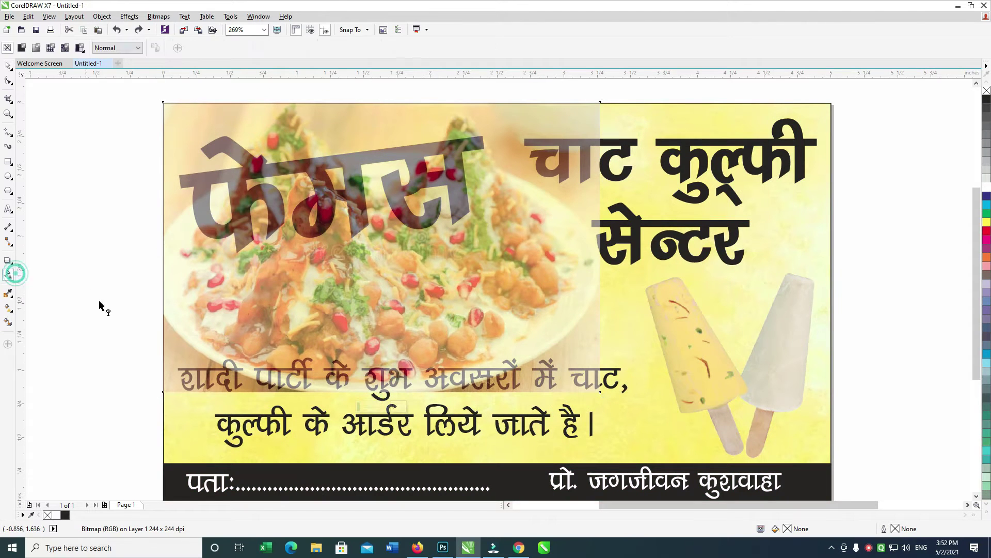
pyautogui.moveTo(362, 278); pyautogui.dragTo(362, 390)
pyautogui.hotkey('ctrl', 'z')
pyautogui.moveTo(369, 283); pyautogui.dragTo(370, 380)
pyautogui.click(8, 65)
pyautogui.click(159, 16)
pyautogui.click(186, 28)
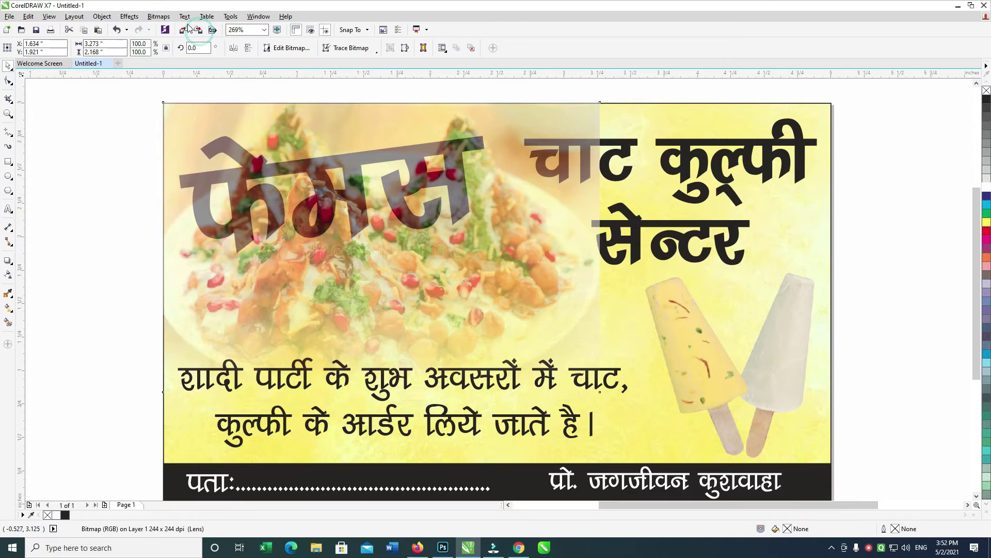
# Fade the photo's right edge into the yellow background.
pyautogui.click(9, 276)
pyautogui.moveTo(504, 285); pyautogui.dragTo(583, 285)
pyautogui.click(158, 16)
pyautogui.click(7, 47)
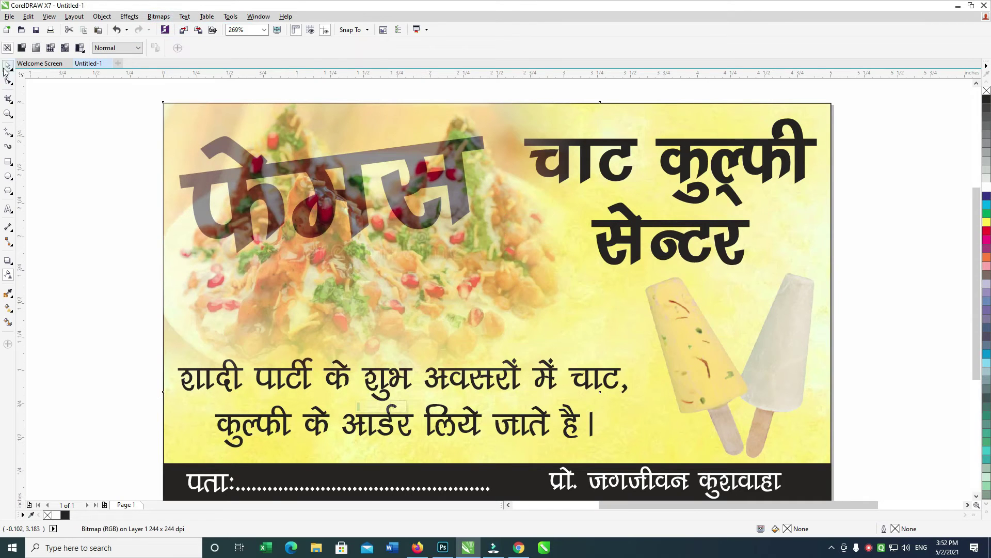
pyautogui.click(9, 65)
# Bring the फेमस heading in front of the photo and enlarge the photo slightly.
pyautogui.press('Tab')
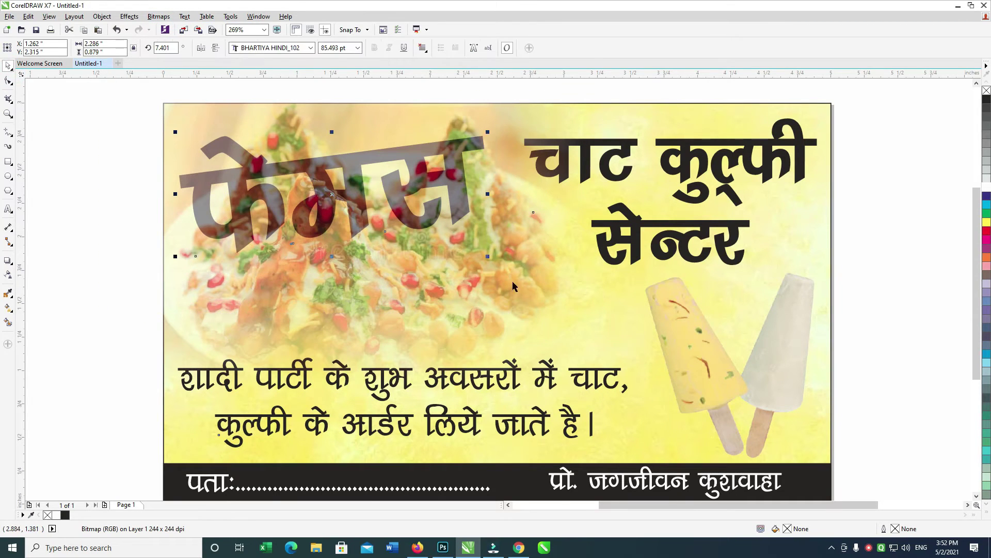
pyautogui.hotkey('shift', 'pageup')
pyautogui.click(487, 283)
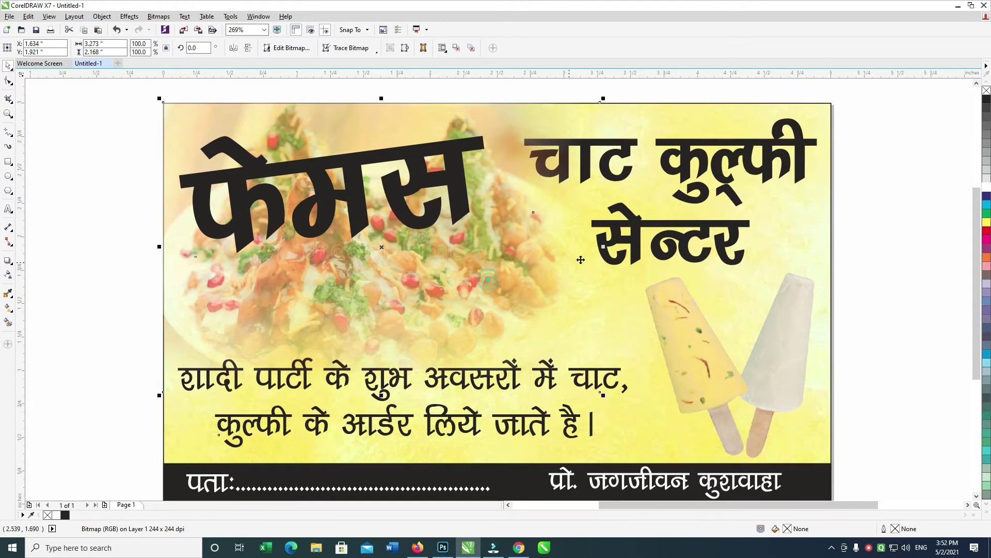
pyautogui.hscroll(1, 587, 409)
pyautogui.moveTo(564, 397); pyautogui.dragTo(570, 398)
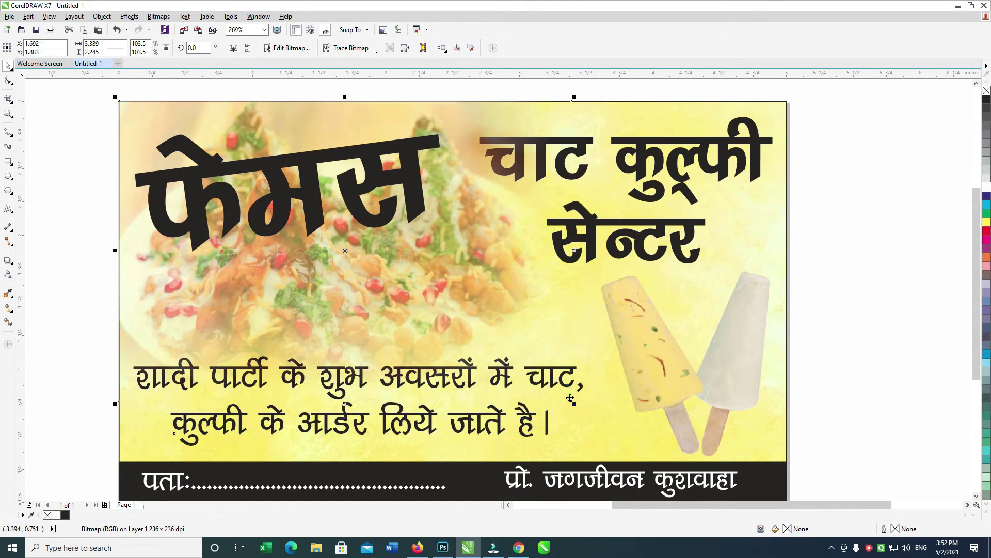
pyautogui.hscroll(3, 476, 181)
pyautogui.scroll(1, 477, 181)
# Select only the फेमस heading and convert it to curves.
pyautogui.moveTo(764, 106); pyautogui.dragTo(345, 345)
pyautogui.hscroll(-2, 314, 219)
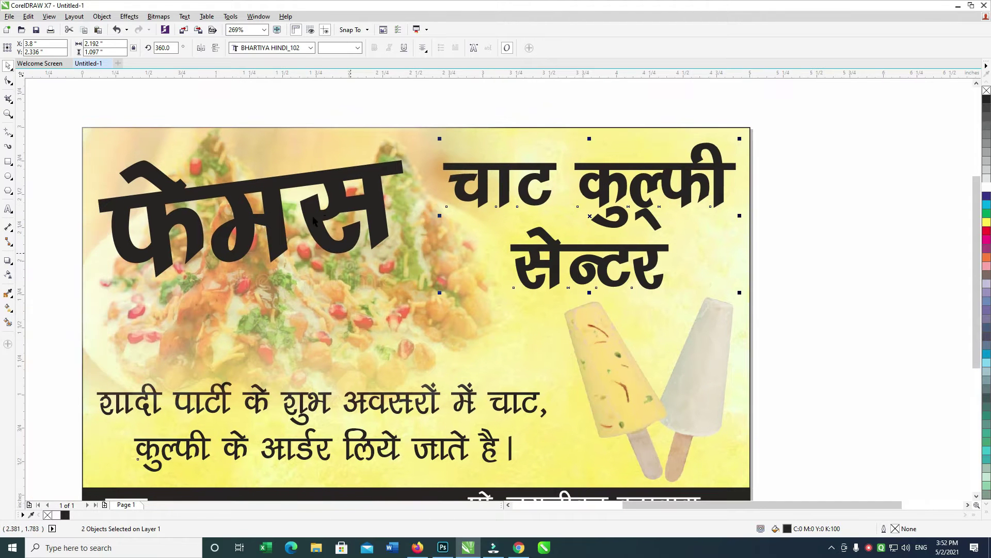
pyautogui.click(361, 202)
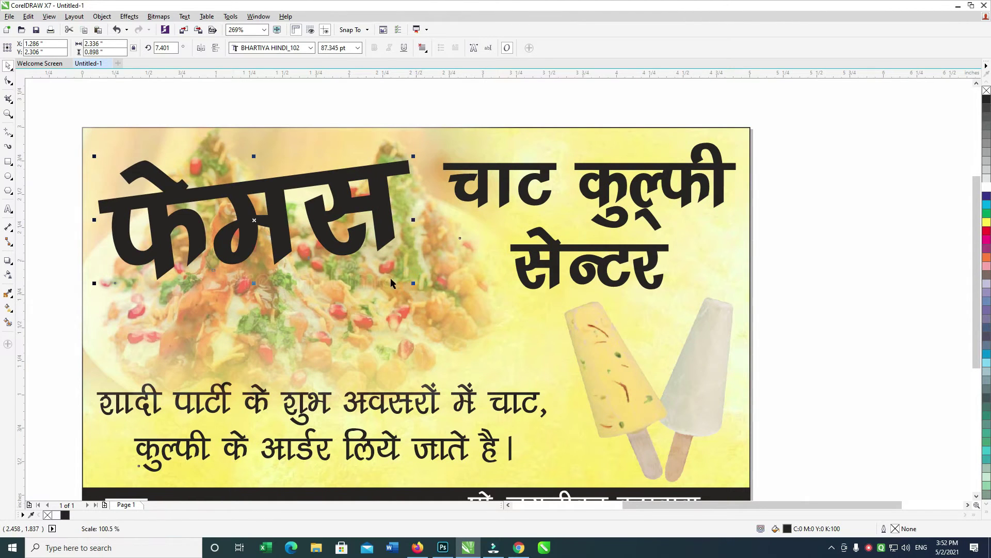
pyautogui.scroll(-1, 363, 240)
pyautogui.scroll(-1, 363, 240)
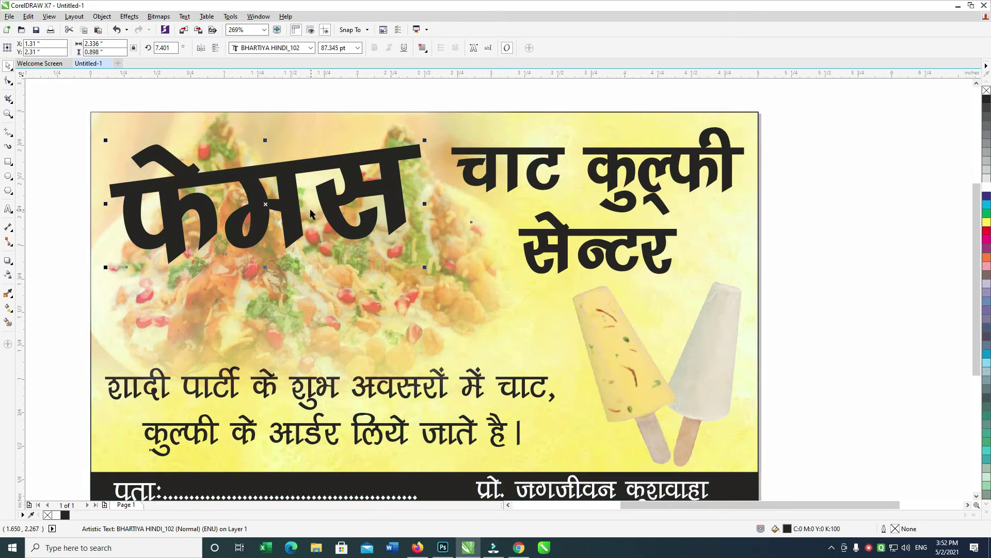
pyautogui.moveTo(71, 93); pyautogui.dragTo(804, 336)
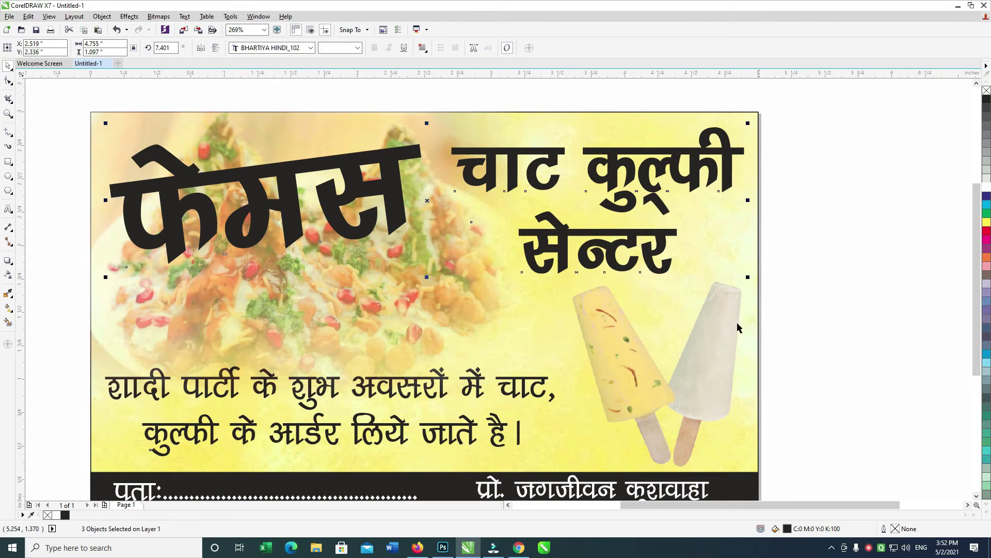
pyautogui.hotkey('shift', 'F2')
pyautogui.click(449, 243)
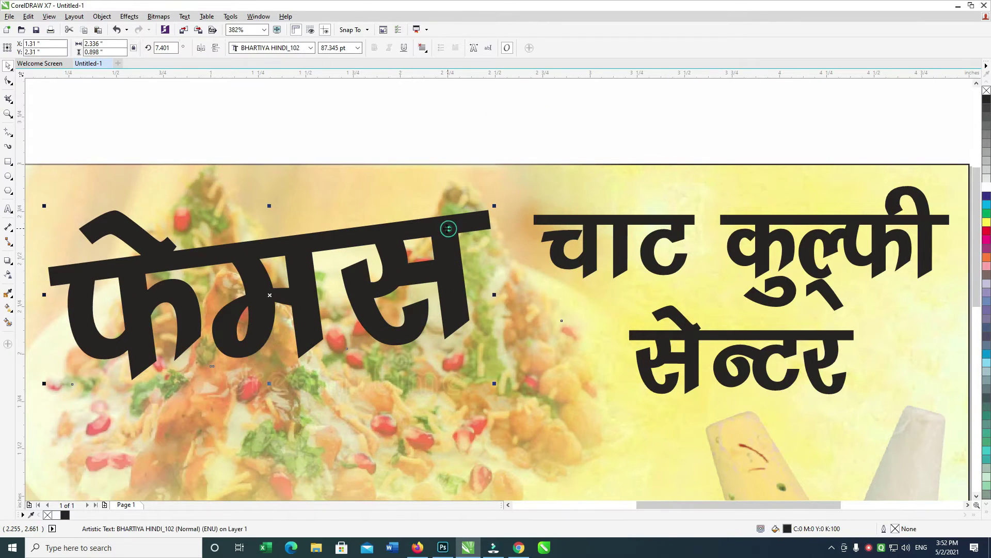
pyautogui.scroll(-1, 464, 238)
pyautogui.hotkey('ctrl', 'q')
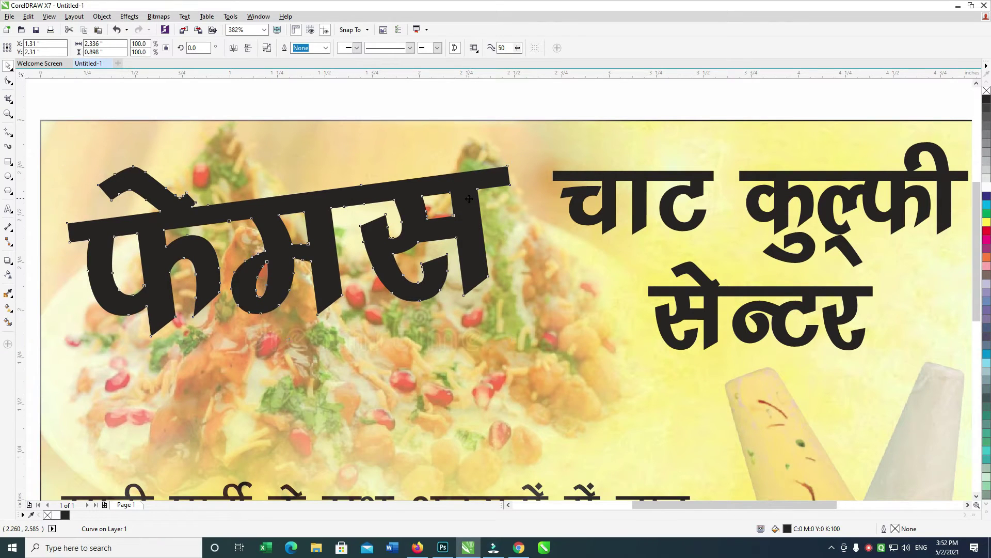
# Add a contour outline around the फेमस lettering.
pyautogui.click(14, 264)
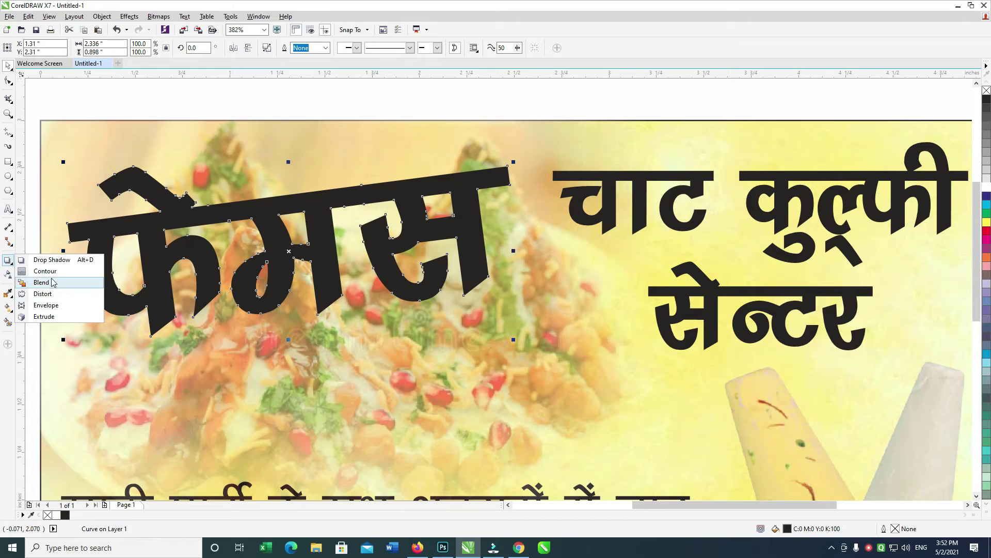
pyautogui.click(45, 271)
pyautogui.moveTo(391, 293); pyautogui.dragTo(418, 345)
pyautogui.click(9, 69)
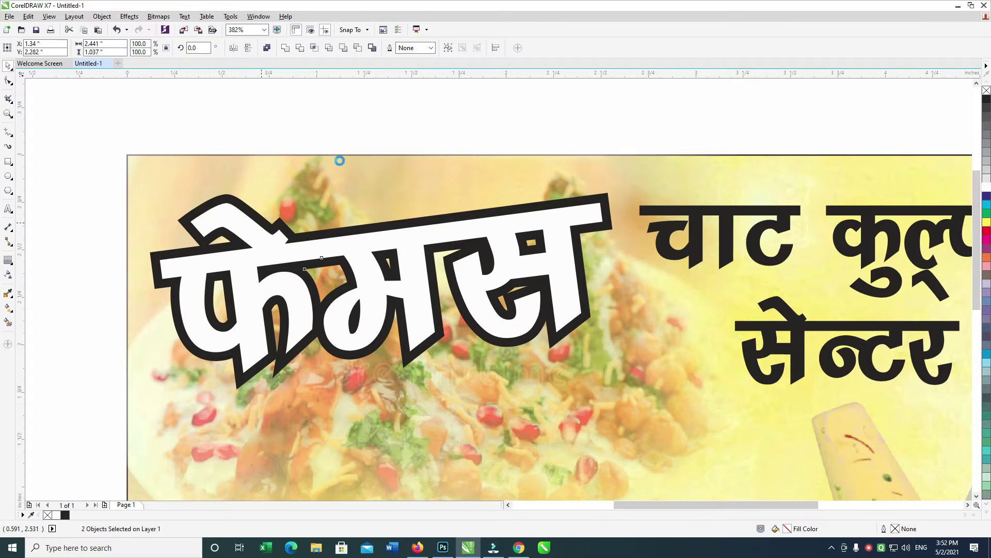
pyautogui.click(608, 207)
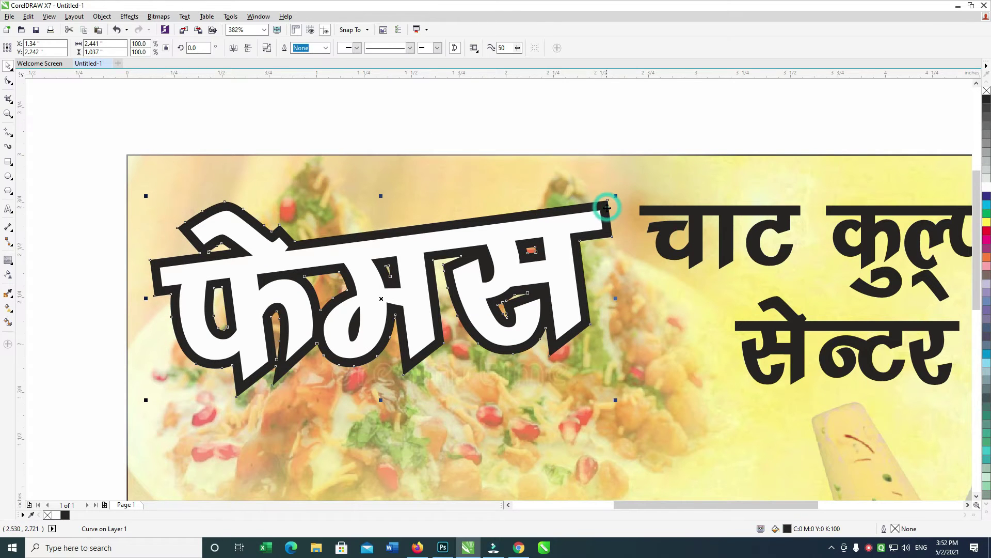
pyautogui.hotkey('ctrl', 'z')
# Offset a copy of the outline down-right and send it behind the lettering as a shadow.
pyautogui.press('Right')
pyautogui.press('Right')
pyautogui.press('Right')
pyautogui.press('Right')
pyautogui.press('Down')
pyautogui.press('Down')
pyautogui.press('Down')
pyautogui.press('Down')
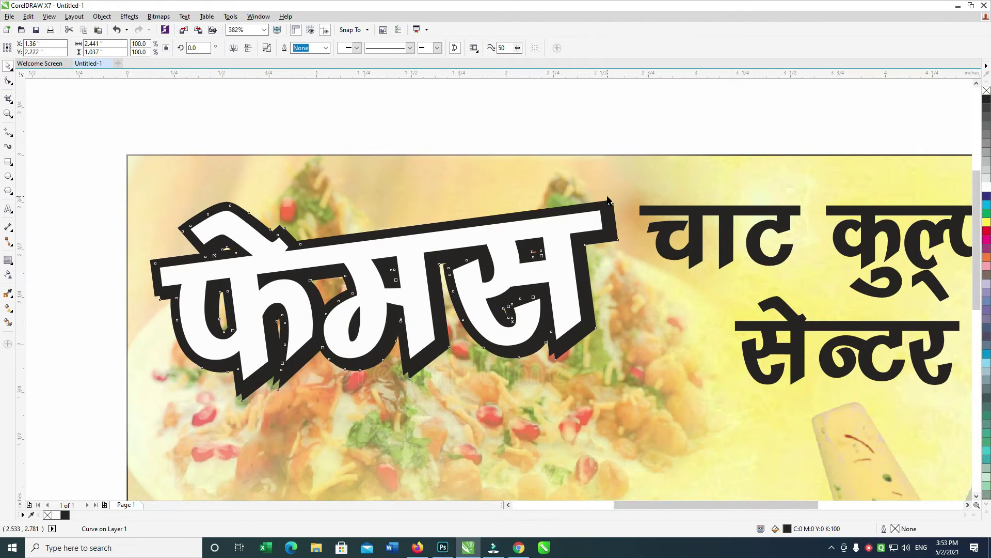
pyautogui.click(986, 223)
pyautogui.rightClick(986, 223)
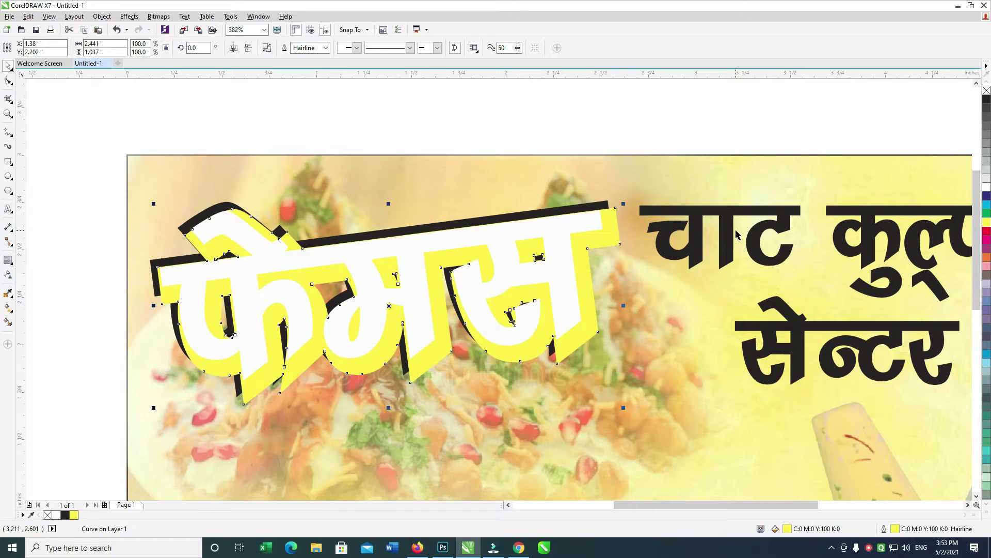
pyautogui.hotkey('shift', 'pagedown')
pyautogui.press('Right')
pyautogui.press('Down')
# Colour the outline shape dark blue and the shadow shapes cyan.
pyautogui.click(611, 237)
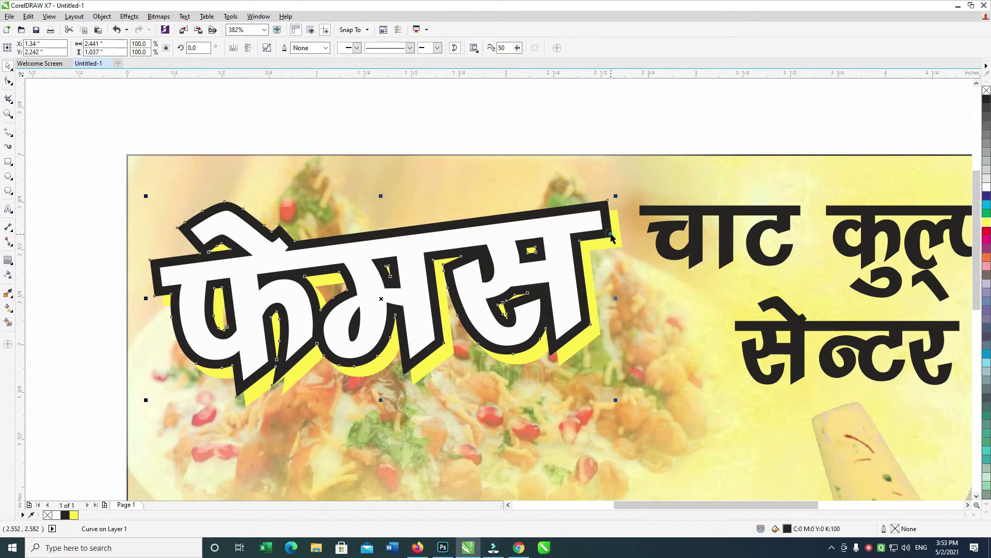
pyautogui.click(987, 257)
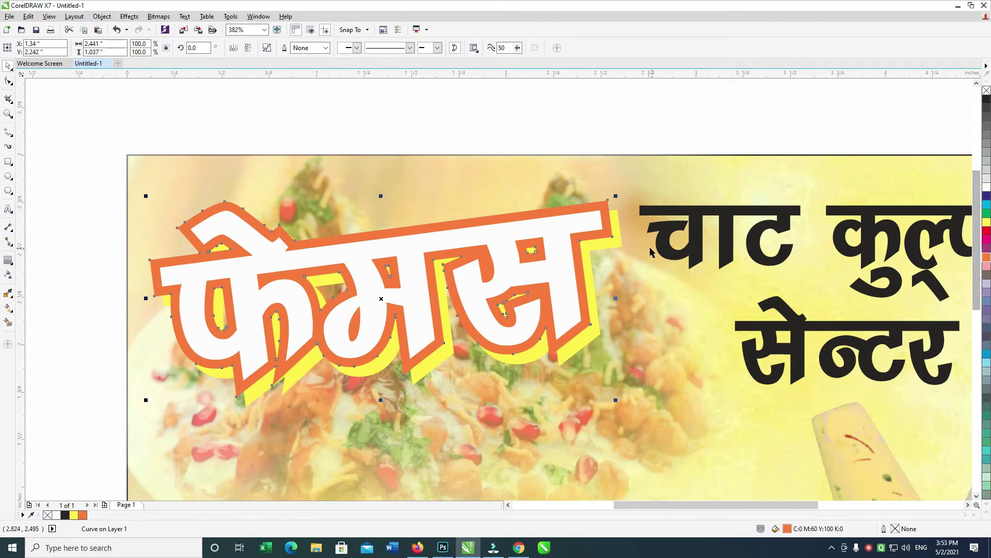
pyautogui.click(986, 202)
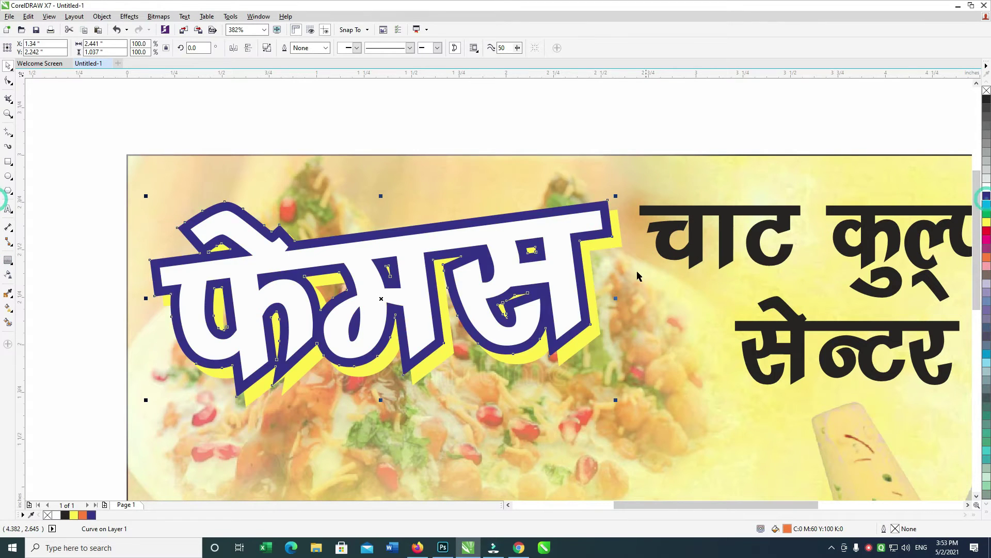
pyautogui.click(616, 244)
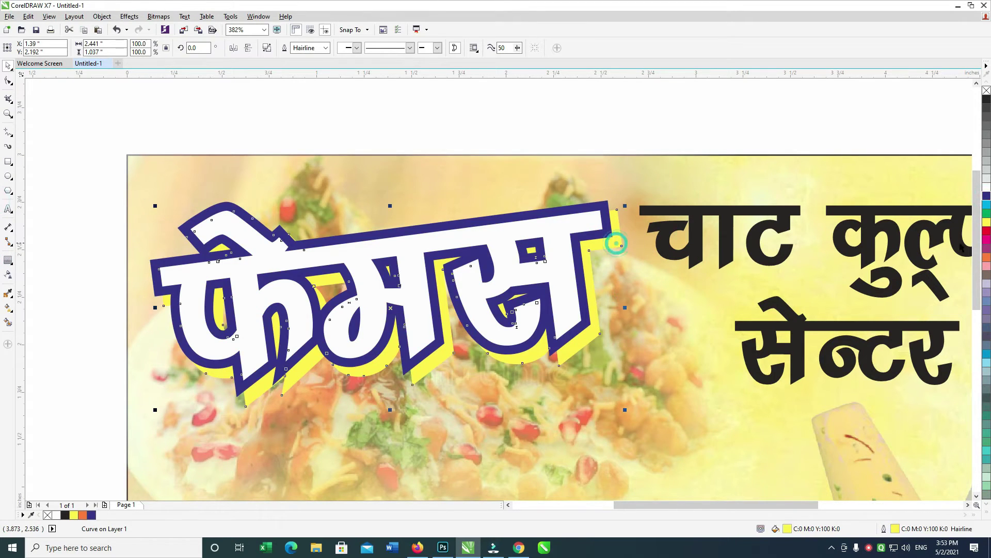
pyautogui.click(987, 207)
pyautogui.click(614, 233)
pyautogui.click(608, 234)
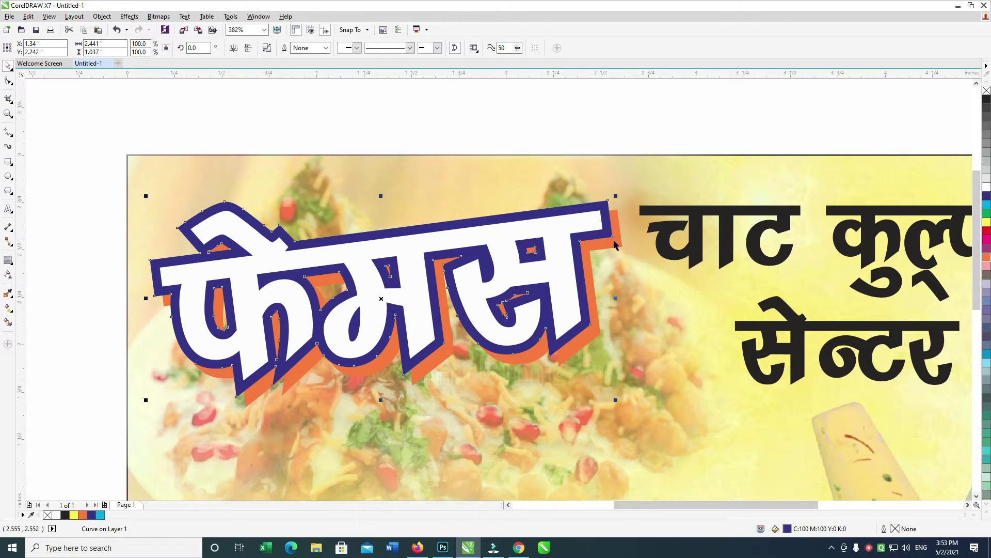
pyautogui.keyDown('shift'); pyautogui.click(606, 247); pyautogui.keyUp('shift')
pyautogui.click(620, 246)
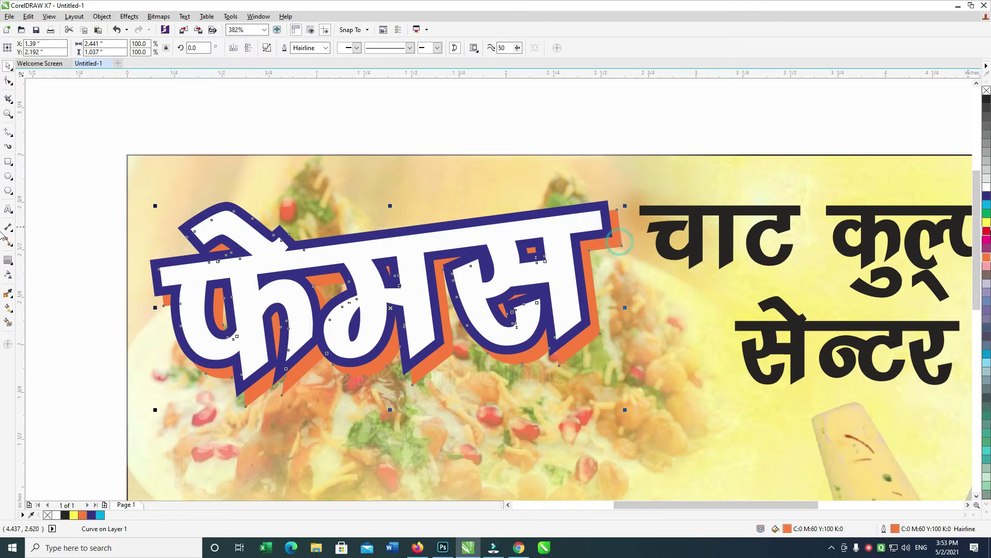
pyautogui.click(988, 206)
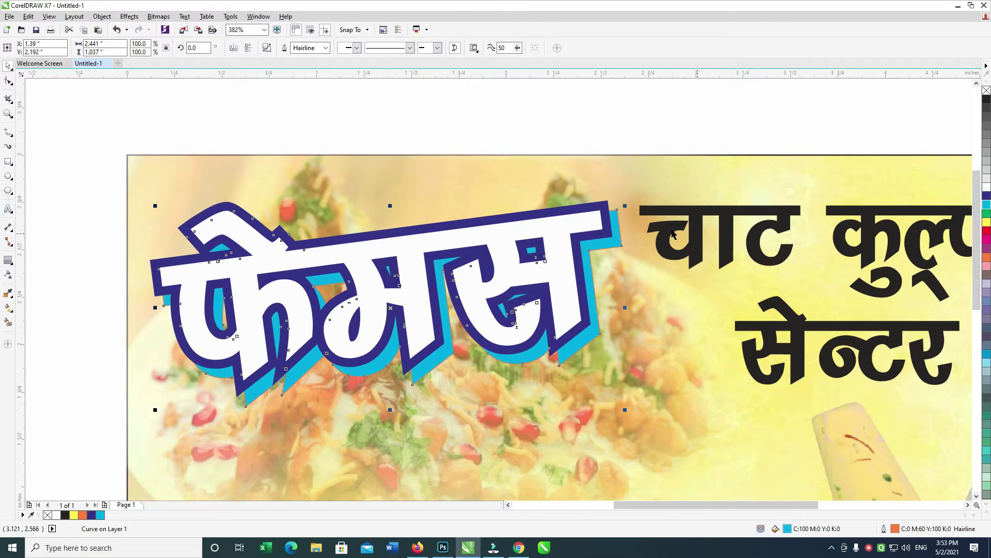
pyautogui.keyDown('shift'); pyautogui.click(609, 233); pyautogui.keyUp('shift')
# Blend the cyan shadow into the dark blue outline for a 3D edge.
pyautogui.click(12, 265)
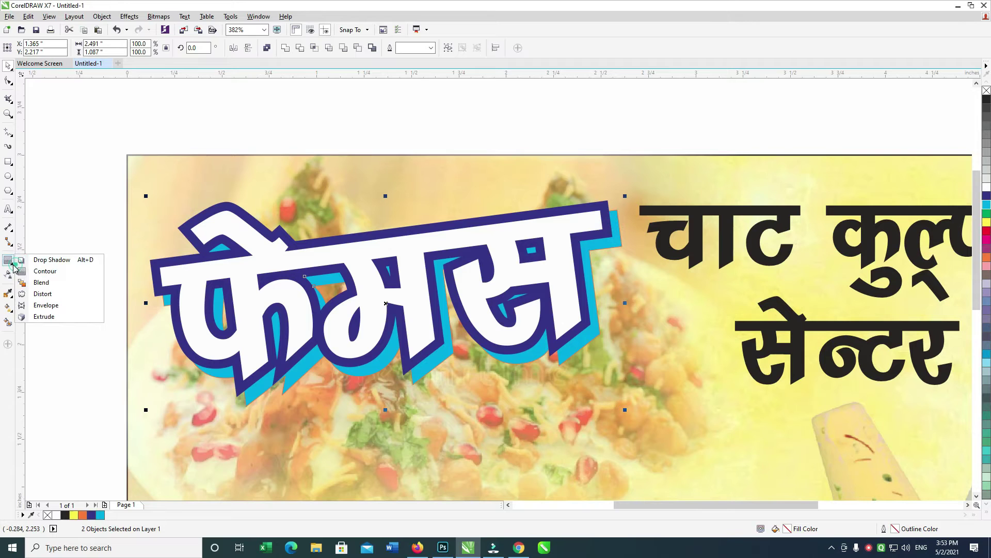
pyautogui.click(41, 279)
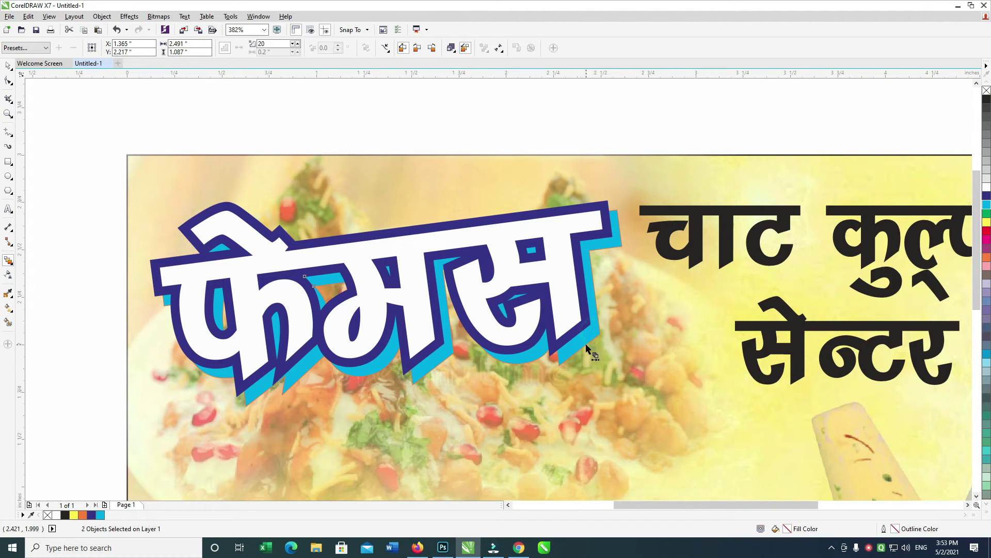
pyautogui.moveTo(599, 336); pyautogui.dragTo(382, 302)
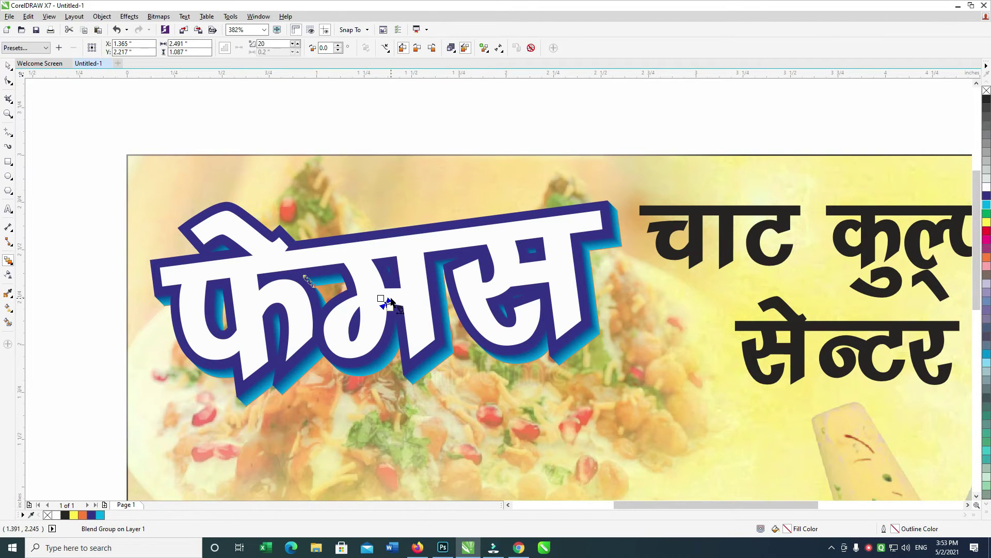
pyautogui.moveTo(381, 298); pyautogui.dragTo(373, 293)
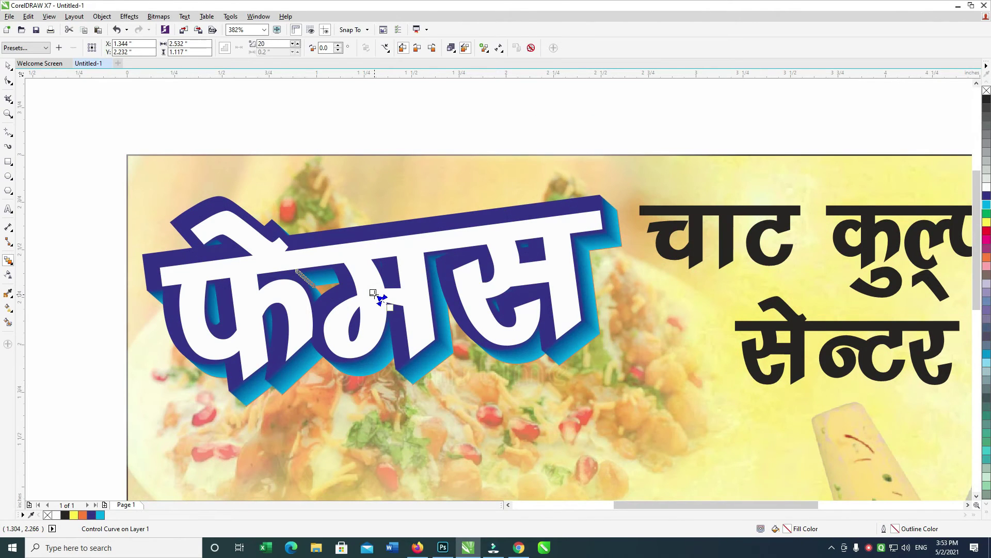
pyautogui.click(9, 66)
pyautogui.press('Escape')
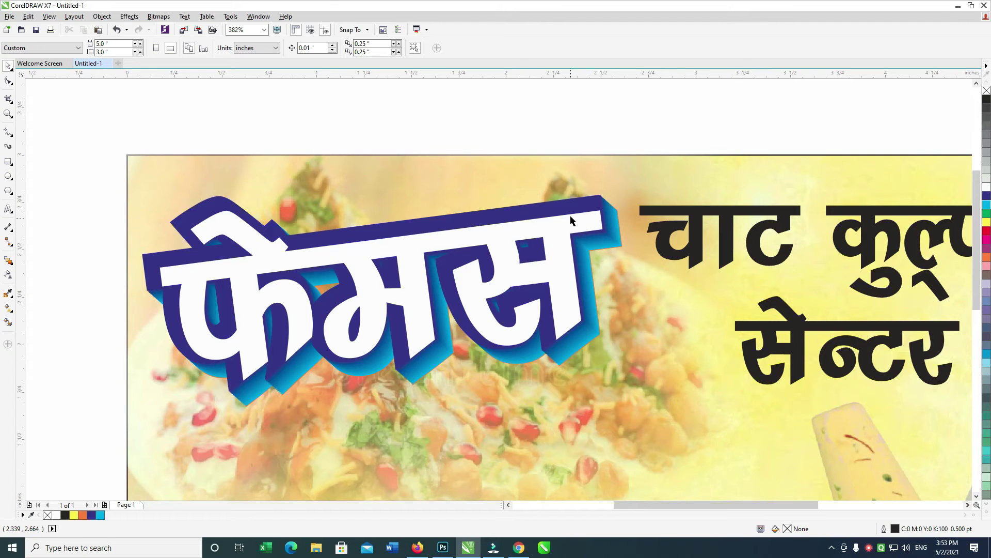
# Select the white फेमस lettering above the blend group and try shifting it slightly.
pyautogui.click(577, 208)
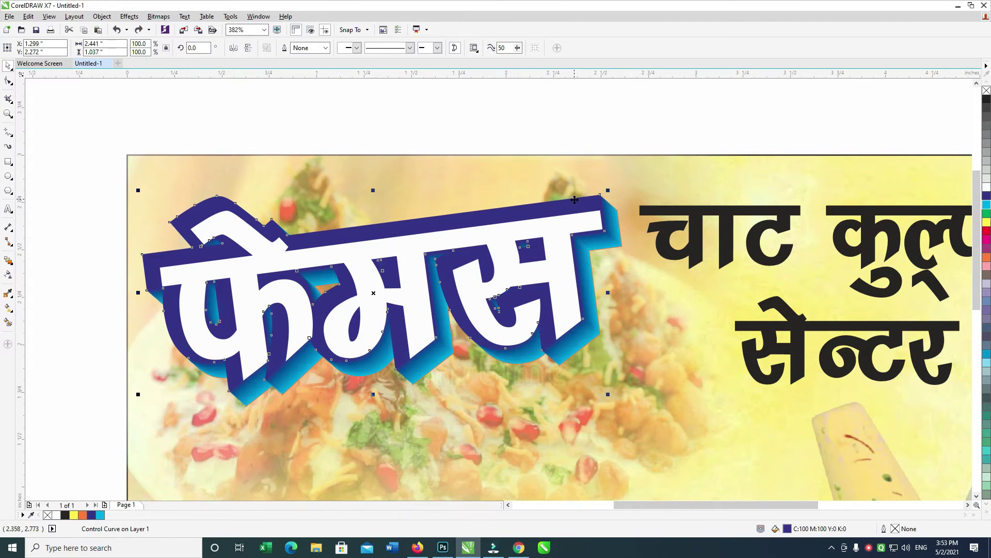
pyautogui.click(576, 121)
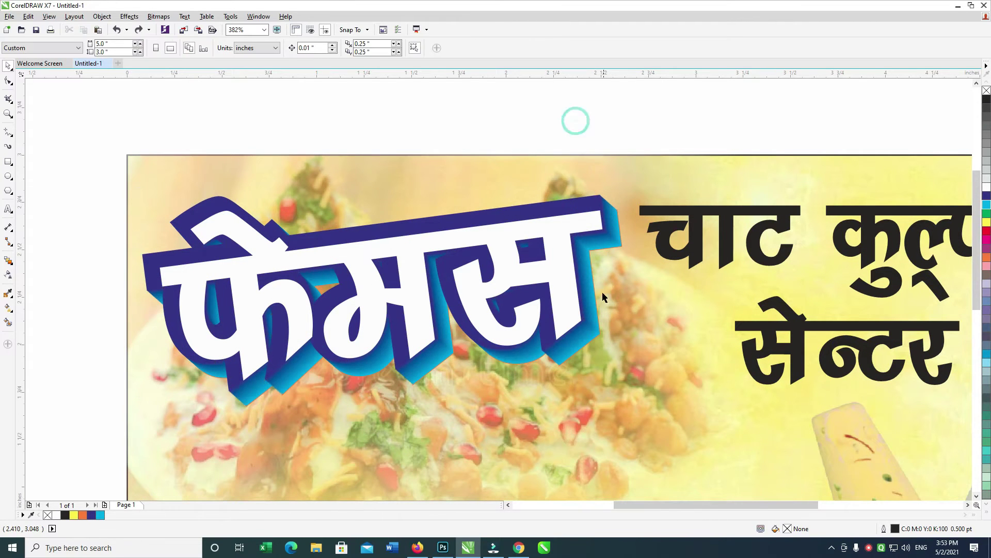
pyautogui.click(600, 335)
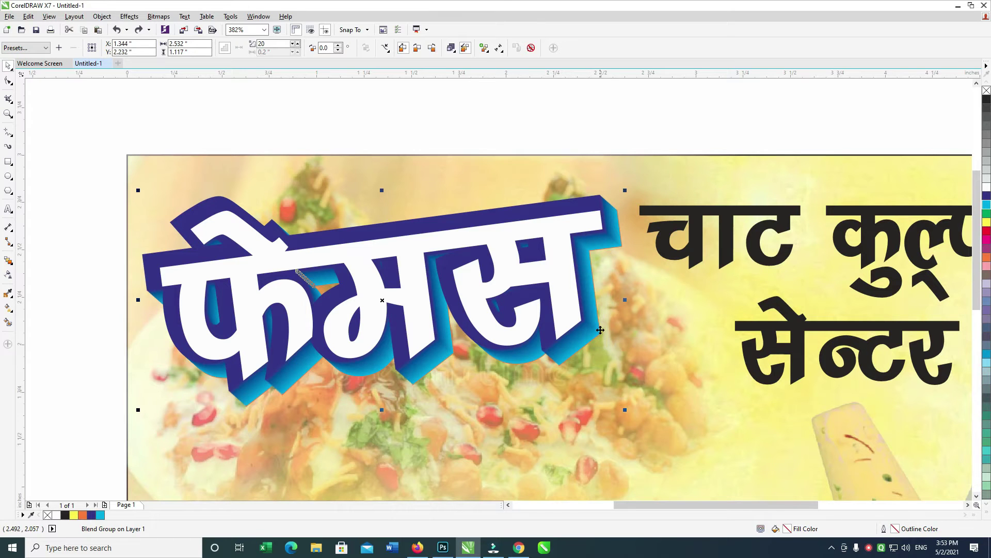
pyautogui.click(609, 144)
pyautogui.click(580, 210)
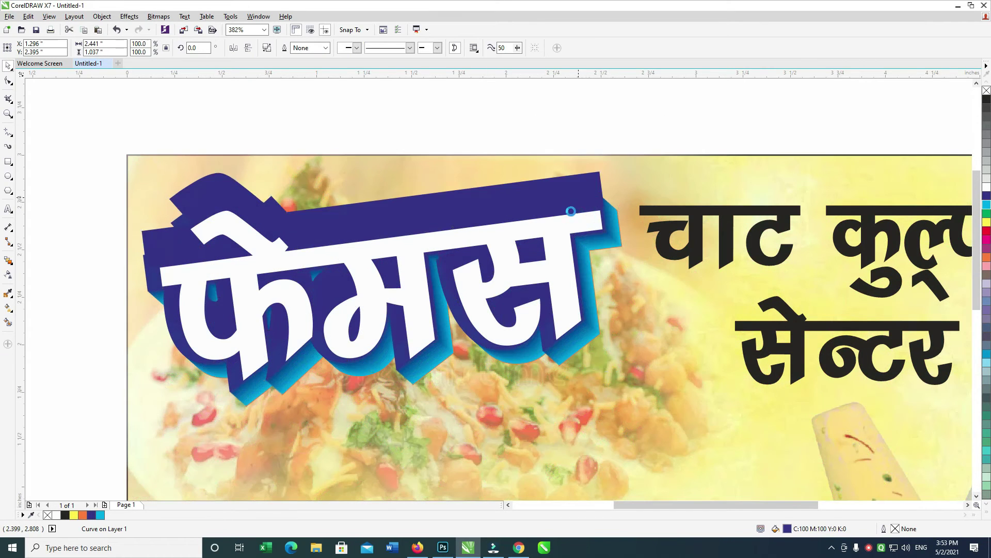
pyautogui.moveTo(561, 228); pyautogui.dragTo(559, 223)
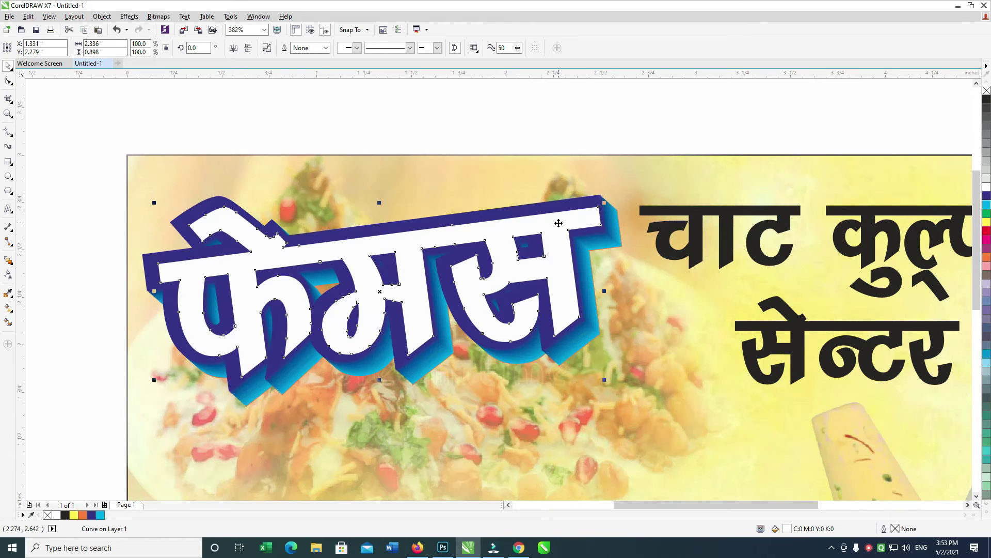
pyautogui.hotkey('ctrl', 'z')
# Nudge the white फेमस lettering up and left with the arrow keys.
pyautogui.click(525, 137)
pyautogui.click(378, 282)
pyautogui.press('Left')
pyautogui.press('Left')
pyautogui.press('Left')
pyautogui.press('Up')
pyautogui.press('Up')
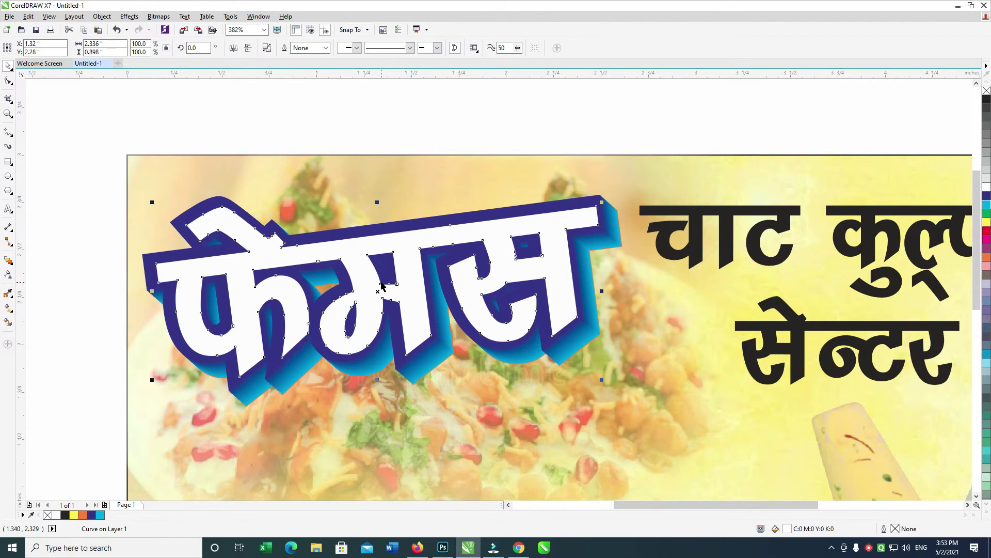
pyautogui.press('Left')
pyautogui.press('Left')
pyautogui.press('Left')
pyautogui.press('Up')
pyautogui.click(538, 205)
pyautogui.hotkey('ctrl', 'z')
pyautogui.hotkey('ctrl', 'shift', 'z')
# Add a drop shadow to the white फेमस lettering at 65 opacity with 5 feathering.
pyautogui.click(12, 264)
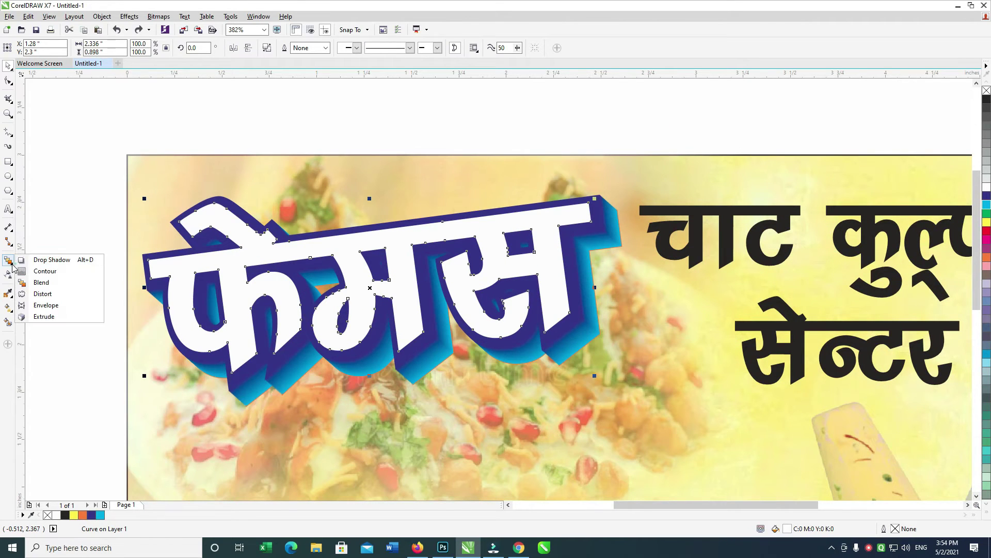
pyautogui.click(46, 259)
pyautogui.moveTo(369, 287); pyautogui.dragTo(464, 383)
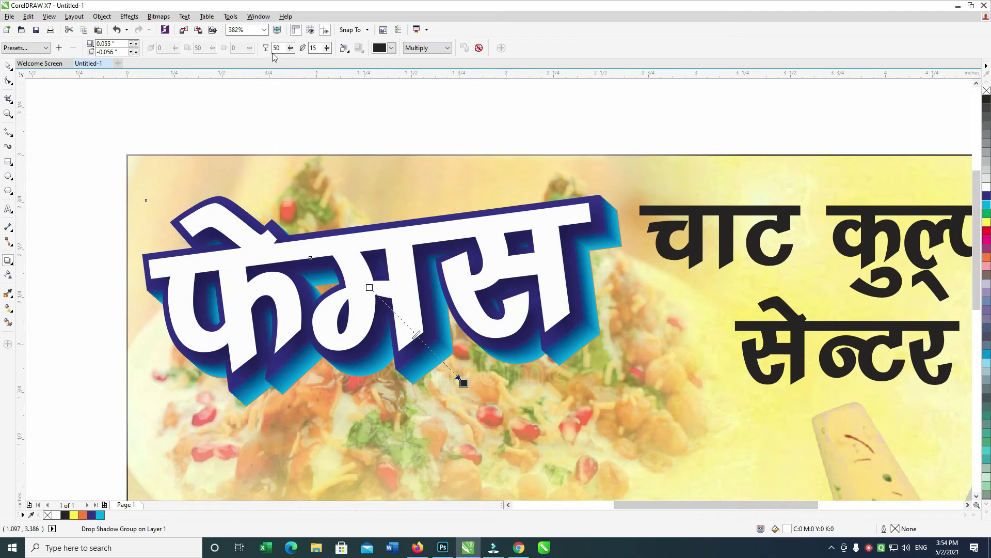
pyautogui.doubleClick(283, 48)
pyautogui.write('6')
pyautogui.press('Return')
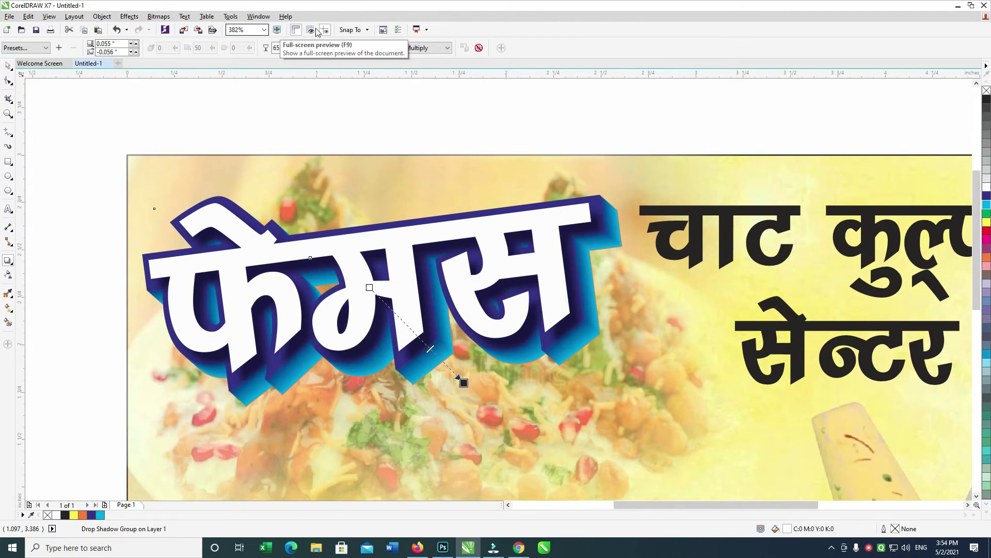
# Break the drop shadow apart from the lettering.
pyautogui.click(8, 64)
pyautogui.hotkey('ctrl', 'k')
pyautogui.click(557, 229)
pyautogui.hotkey('ctrl', 'z')
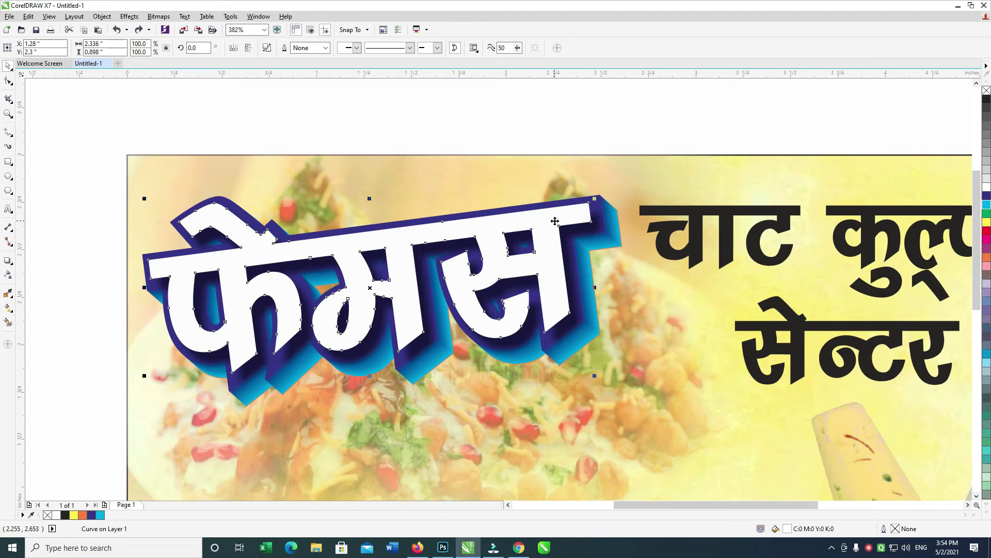
# Give the फेमस lettering a thicker, round-cornered outline drawn behind its fill.
pyautogui.press('F12')
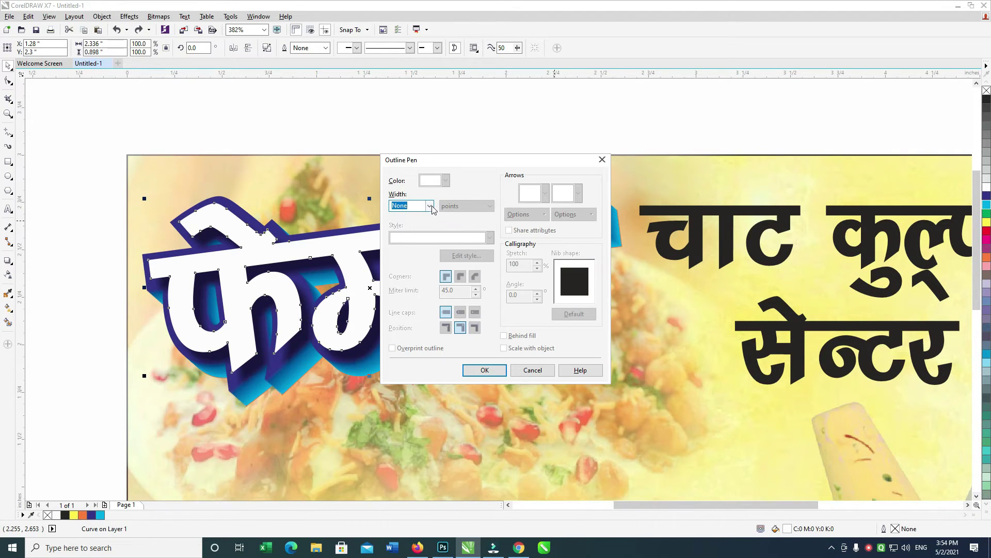
pyautogui.click(430, 206)
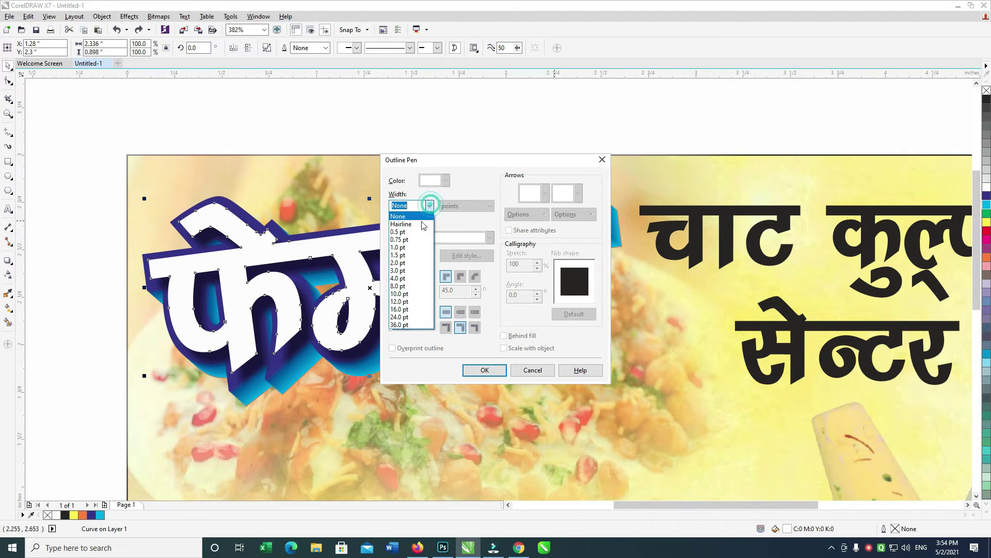
pyautogui.click(422, 248)
pyautogui.click(460, 277)
pyautogui.click(511, 336)
pyautogui.click(488, 368)
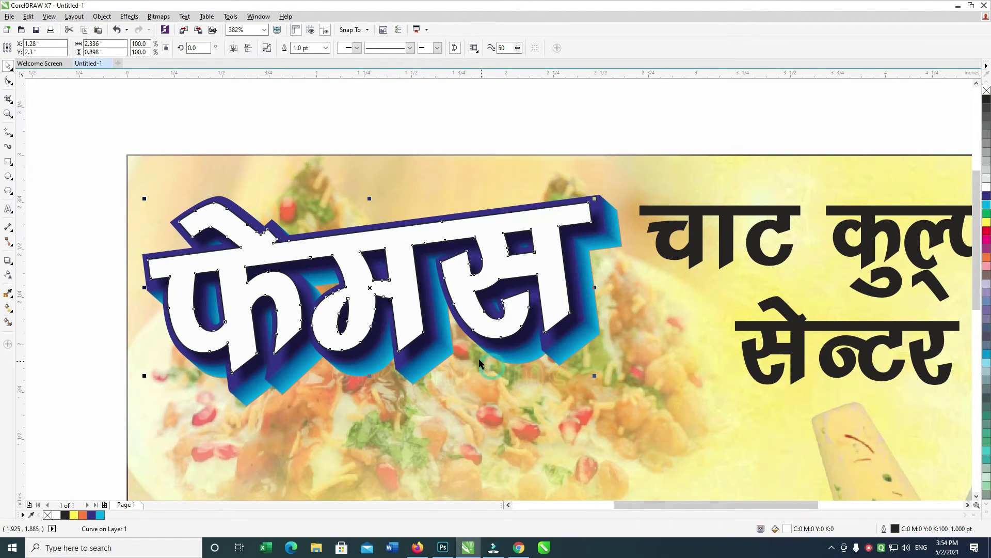
pyautogui.press('F12')
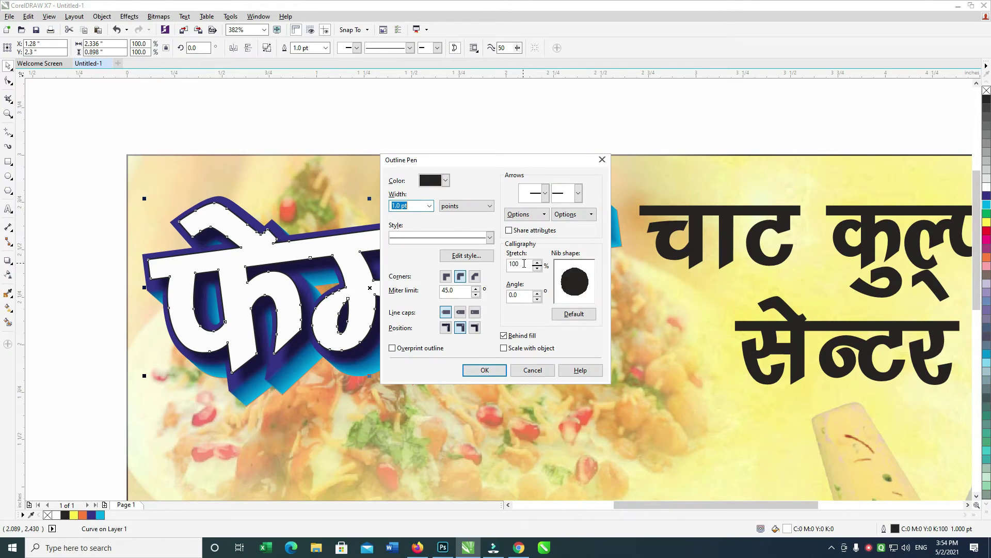
pyautogui.press('Return')
pyautogui.press('F12')
pyautogui.press('Return')
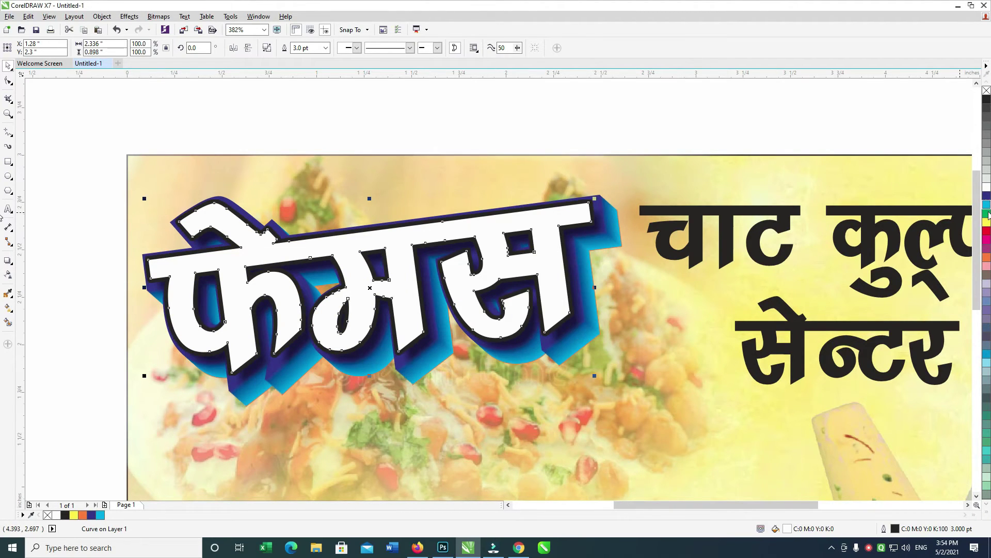
# Try yellow, orange and cyan outline colours, then set the outline to black.
pyautogui.rightClick(987, 222)
pyautogui.rightClick(987, 100)
pyautogui.rightClick(987, 258)
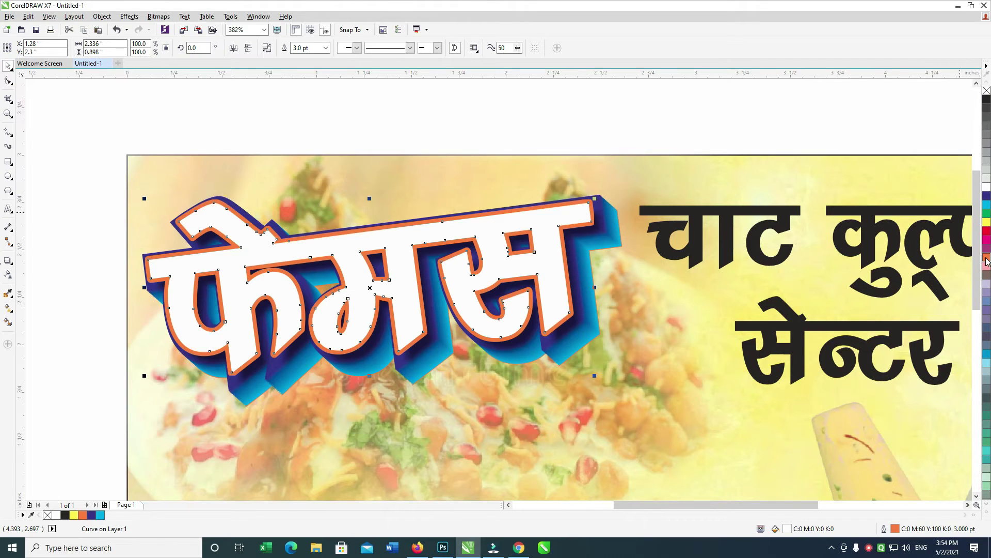
pyautogui.rightClick(988, 206)
pyautogui.doubleClick(896, 533)
pyautogui.click(445, 181)
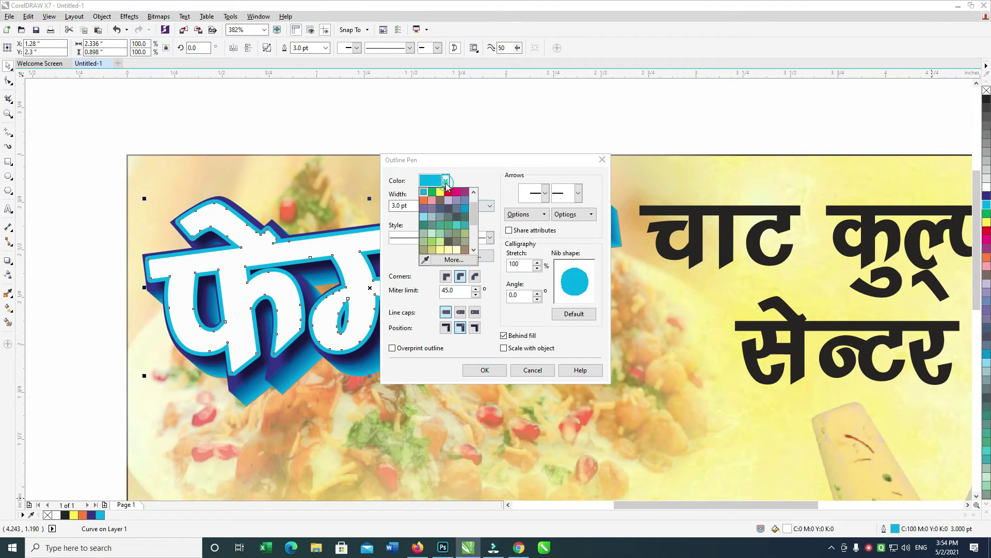
pyautogui.click(453, 260)
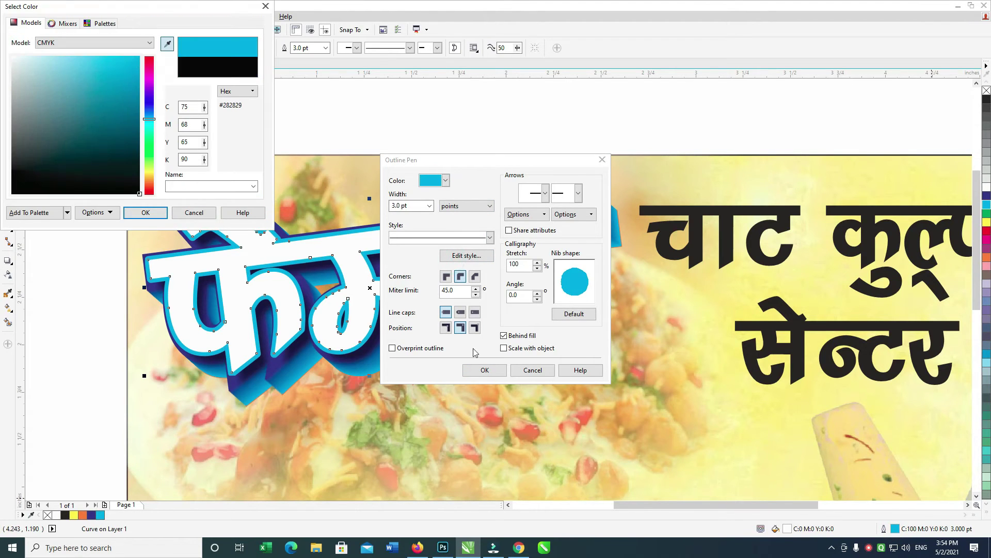
pyautogui.click(145, 212)
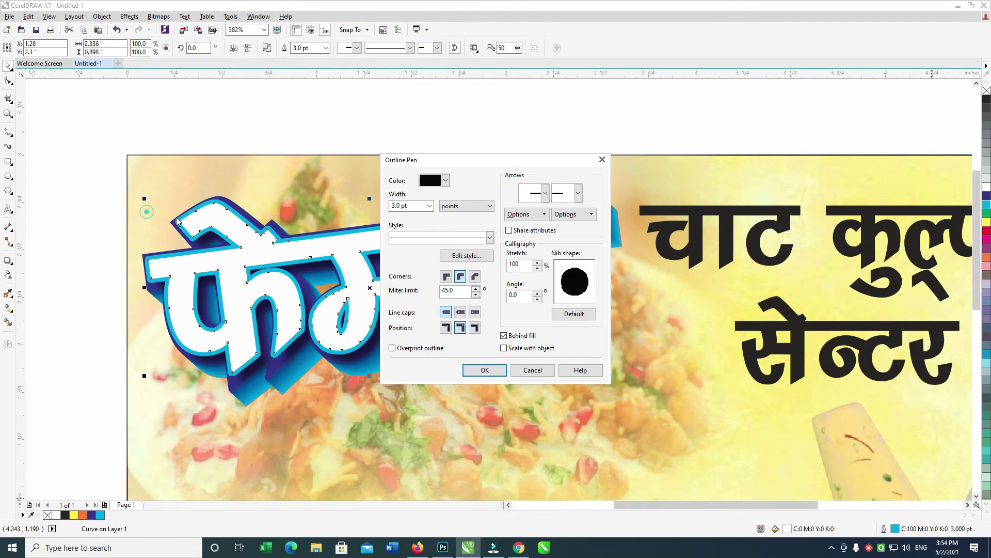
pyautogui.click(484, 369)
pyautogui.click(470, 126)
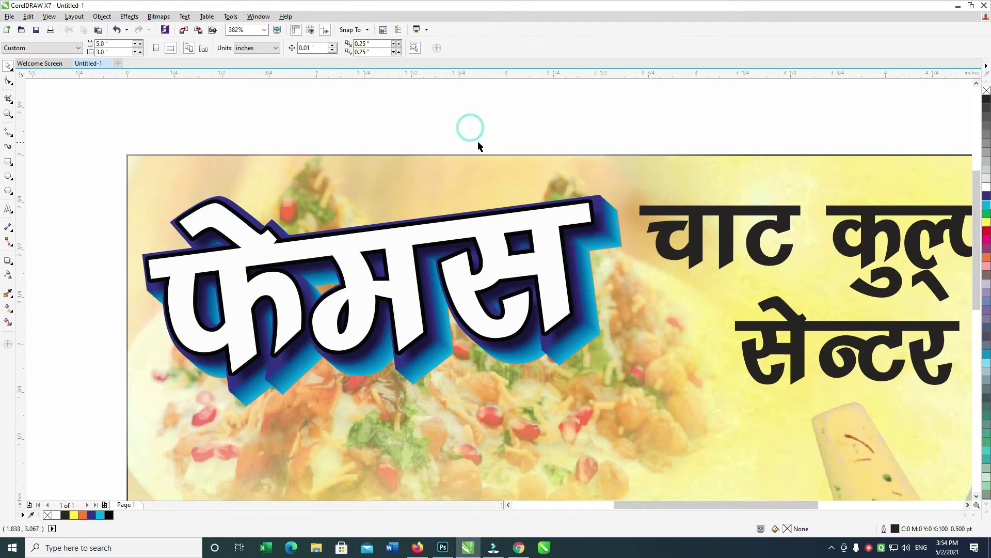
# Fill the फेमस lettering with a vertical white-to-yellow fountain gradient.
pyautogui.click(494, 267)
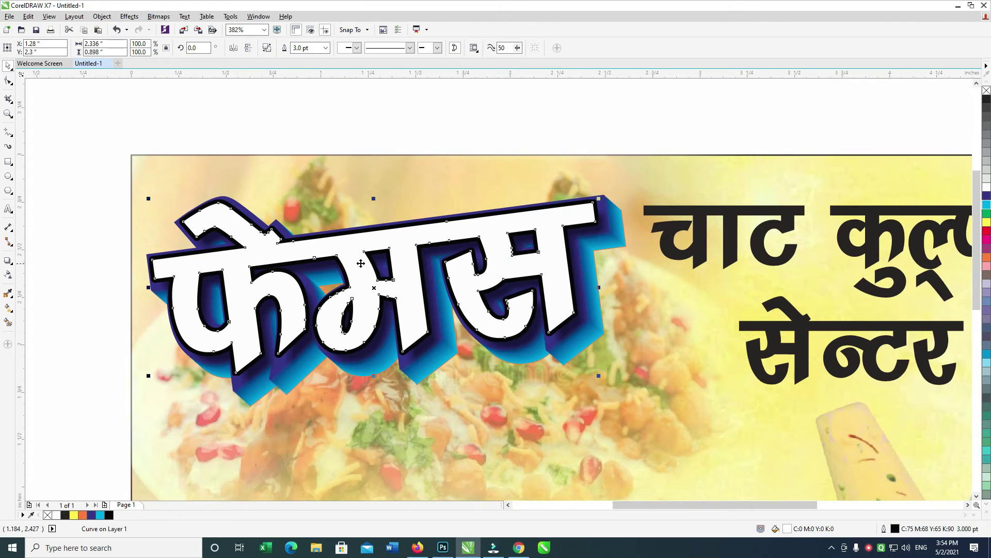
pyautogui.press('g')
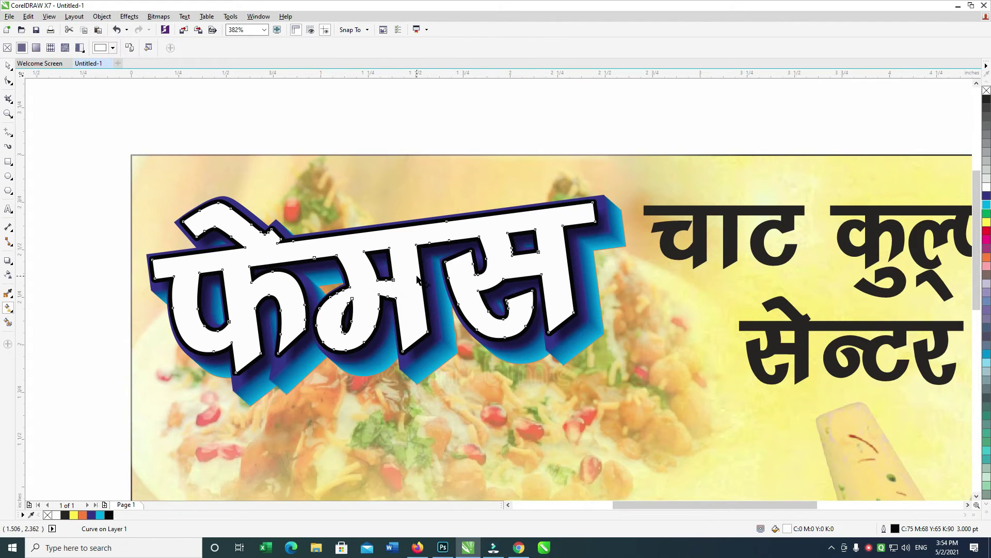
pyautogui.moveTo(403, 253); pyautogui.dragTo(403, 338)
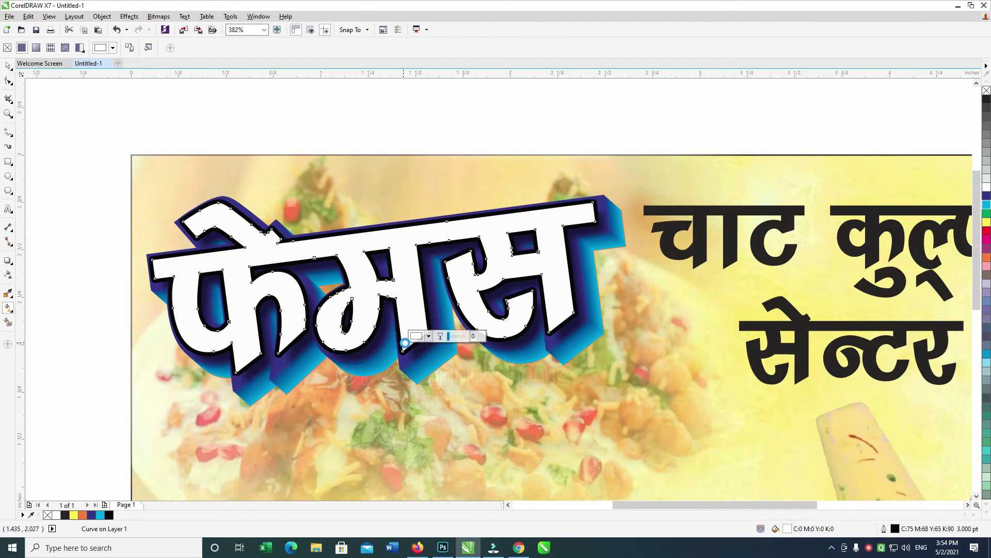
pyautogui.click(428, 336)
pyautogui.click(474, 384)
pyautogui.moveTo(482, 421); pyautogui.dragTo(483, 431)
pyautogui.click(482, 432)
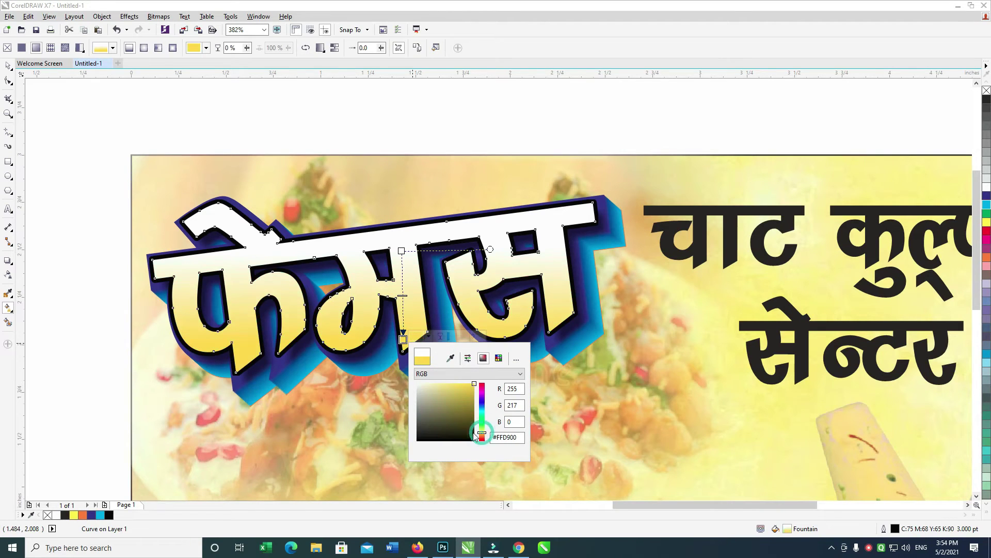
pyautogui.click(403, 331)
pyautogui.moveTo(403, 336); pyautogui.dragTo(409, 355)
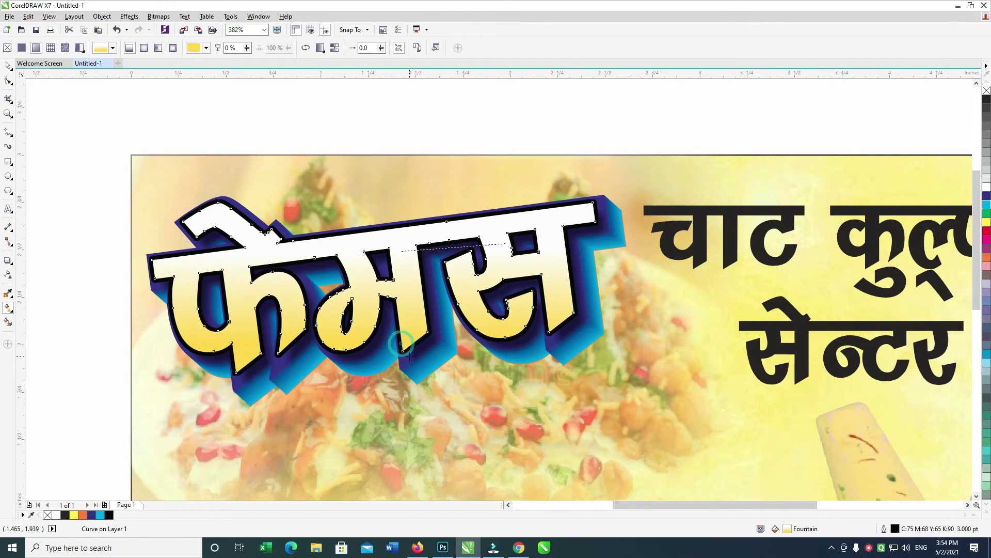
# Group all parts of the फेमस heading and nudge it slightly right and down.
pyautogui.click(8, 66)
pyautogui.moveTo(74, 103); pyautogui.dragTo(689, 465)
pyautogui.hotkey('ctrl', 'g')
pyautogui.press('Right')
pyautogui.press('Down')
pyautogui.scroll(-2, 591, 384)
pyautogui.hscroll(2, 590, 383)
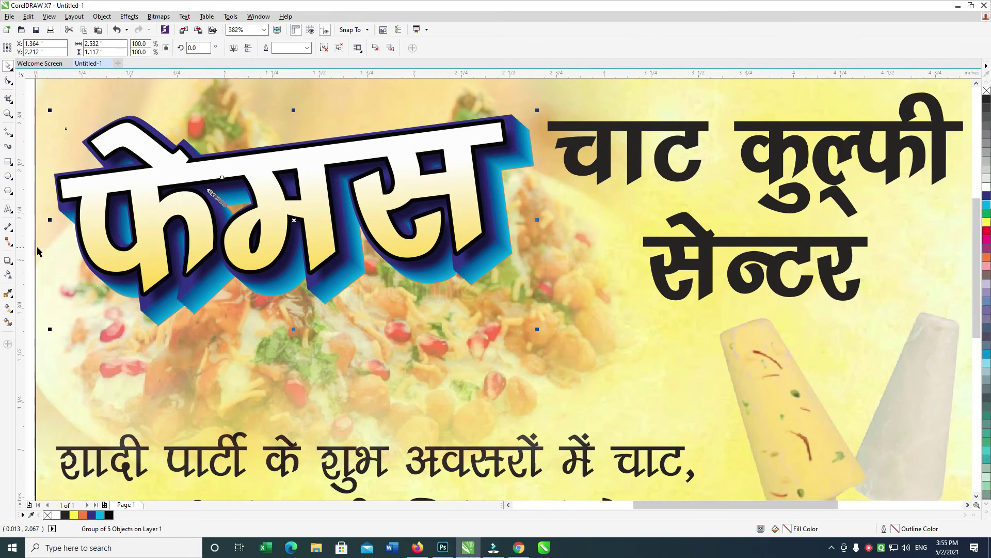
# Discard a trial drop shadow and delete the title's white-faced group.
pyautogui.click(8, 261)
pyautogui.moveTo(293, 220); pyautogui.dragTo(447, 376)
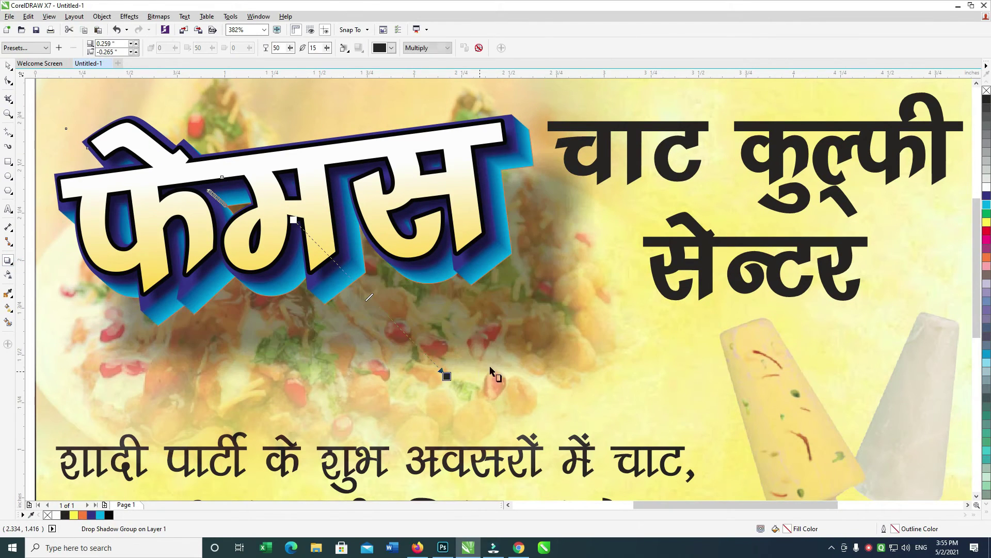
pyautogui.hotkey('ctrl', 'z')
pyautogui.click(7, 64)
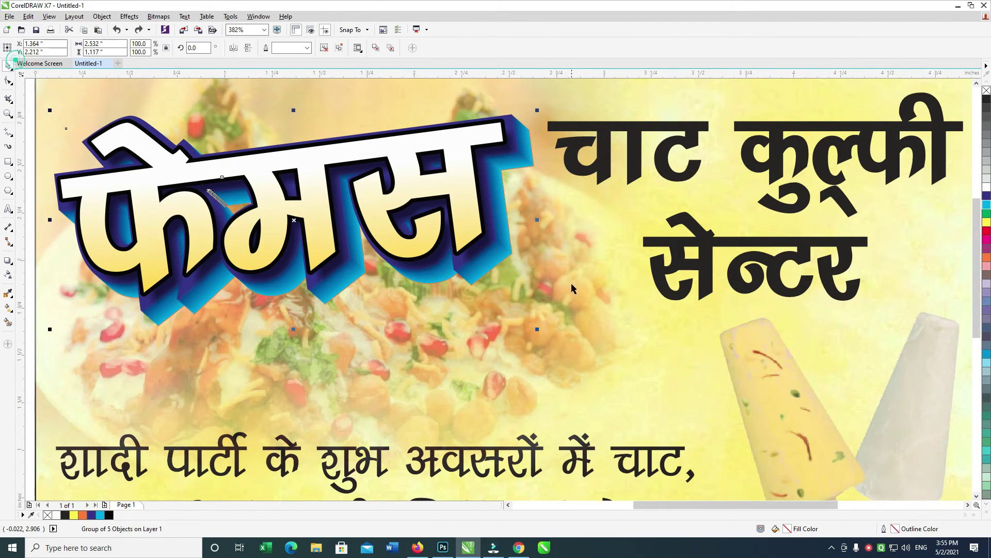
pyautogui.click(499, 249)
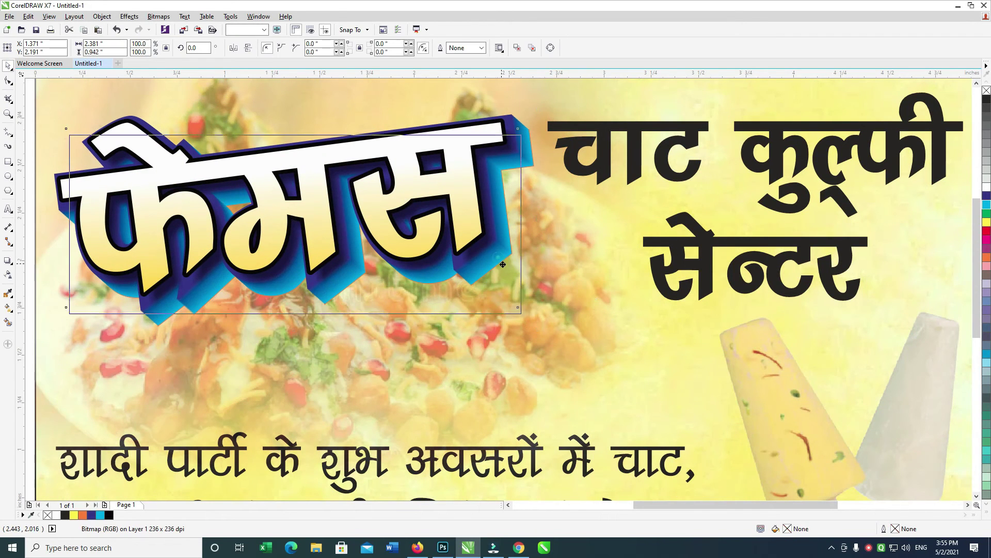
pyautogui.keyDown('shift'); pyautogui.click(476, 227); pyautogui.keyUp('shift')
pyautogui.hotkey('ctrl', 'g')
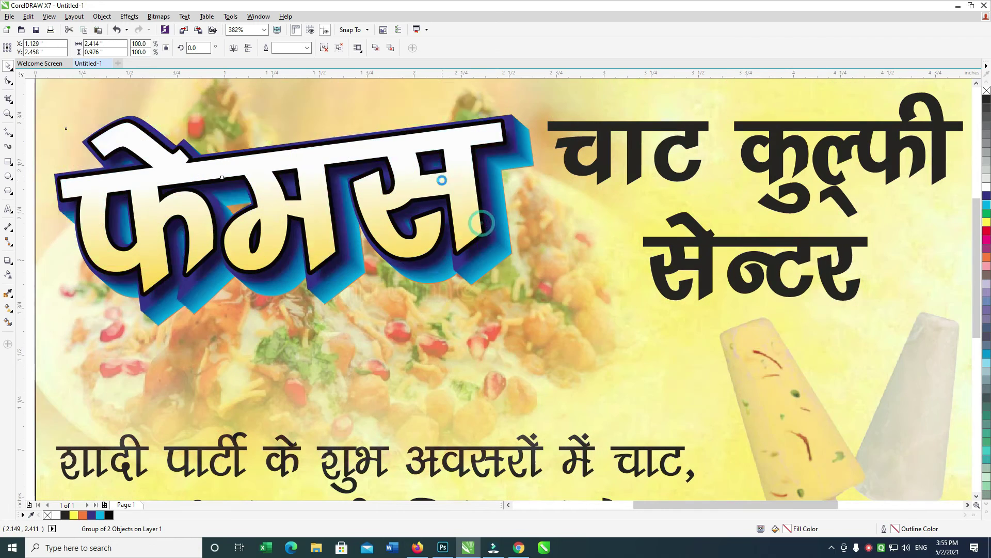
pyautogui.press('Delete')
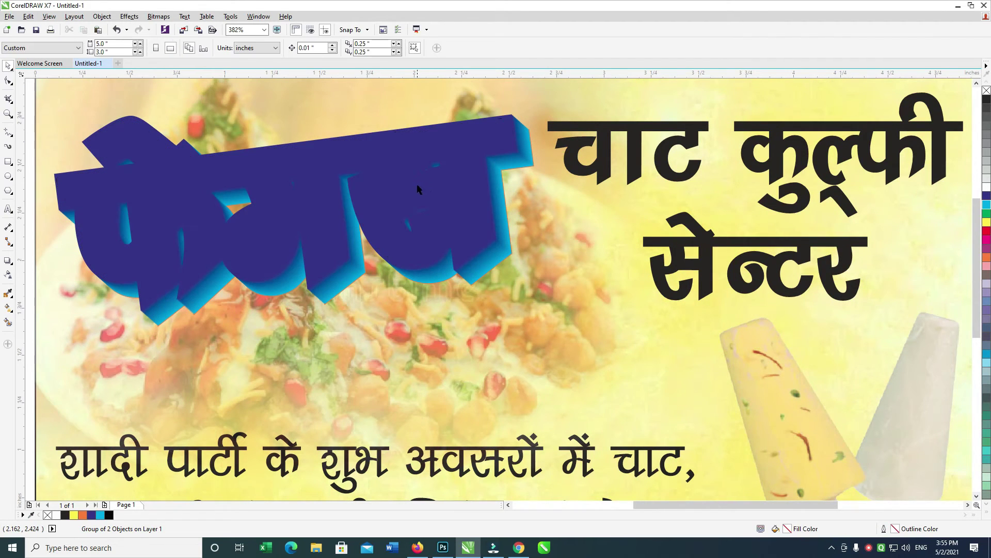
pyautogui.scroll(2, 181, 169)
# Cast a down-right drop shadow from the extruded title with opacity 75 and feather 5.
pyautogui.moveTo(98, 99); pyautogui.dragTo(735, 426)
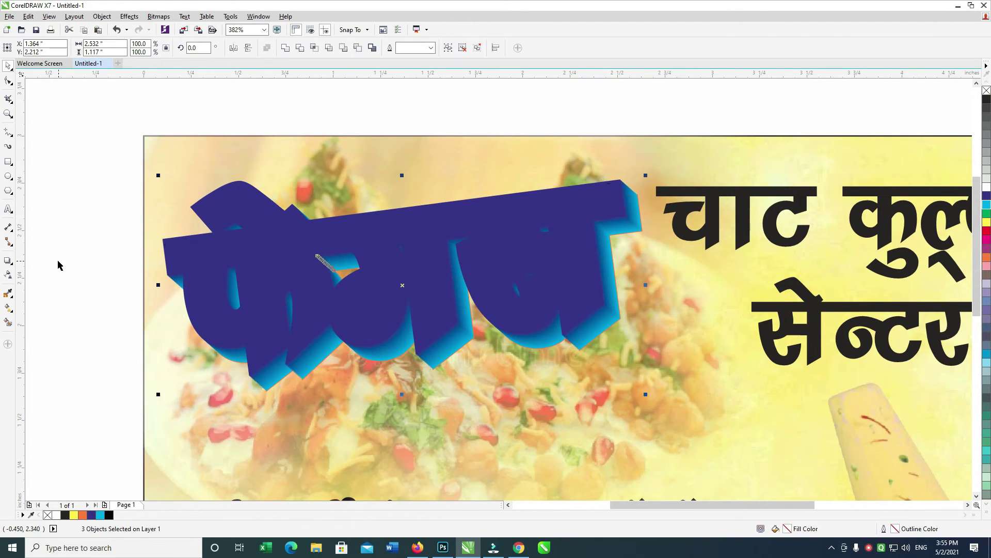
pyautogui.click(8, 261)
pyautogui.moveTo(402, 285); pyautogui.dragTo(561, 409)
pyautogui.doubleClick(280, 48)
pyautogui.write('75')
pyautogui.press('Tab')
pyautogui.write('5')
pyautogui.press('Return')
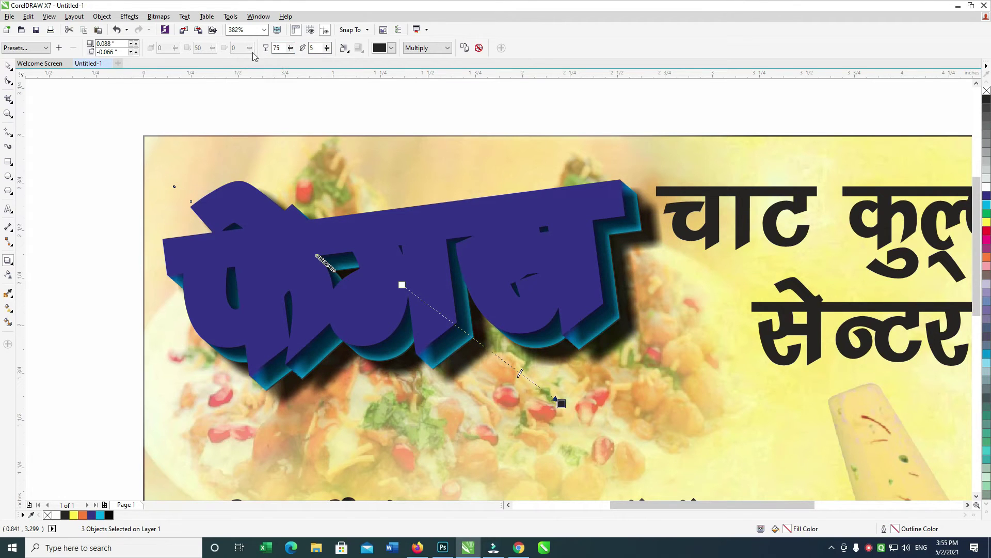
pyautogui.click(368, 147)
# Undo and redo the last change, leaving it undone.
pyautogui.click(7, 66)
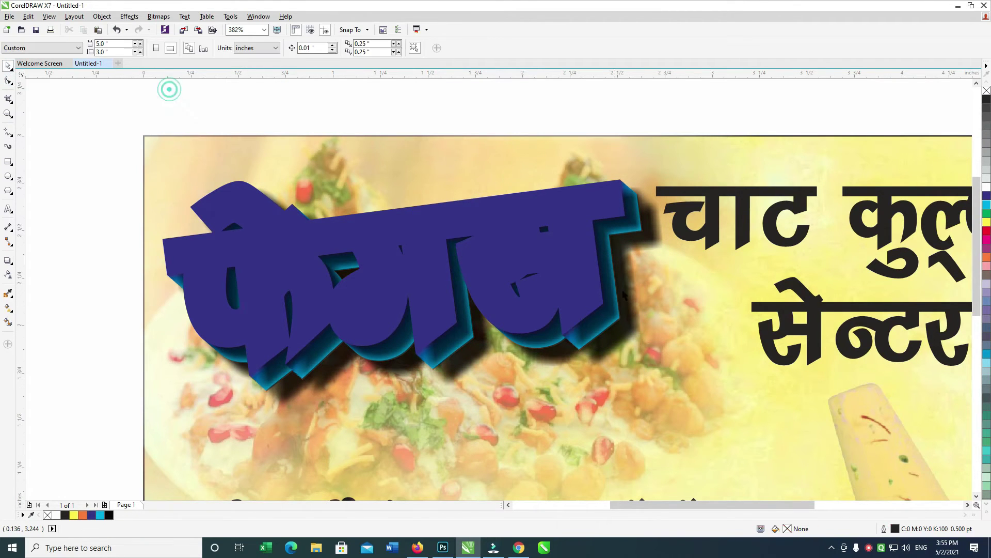
pyautogui.hotkey('ctrl', 'z')
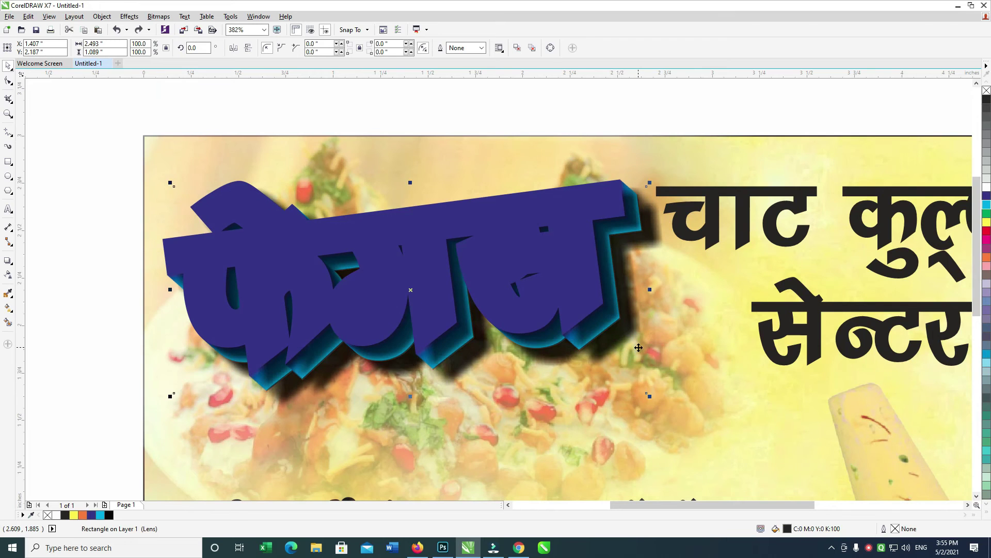
pyautogui.hotkey('ctrl', 'shift', 'z')
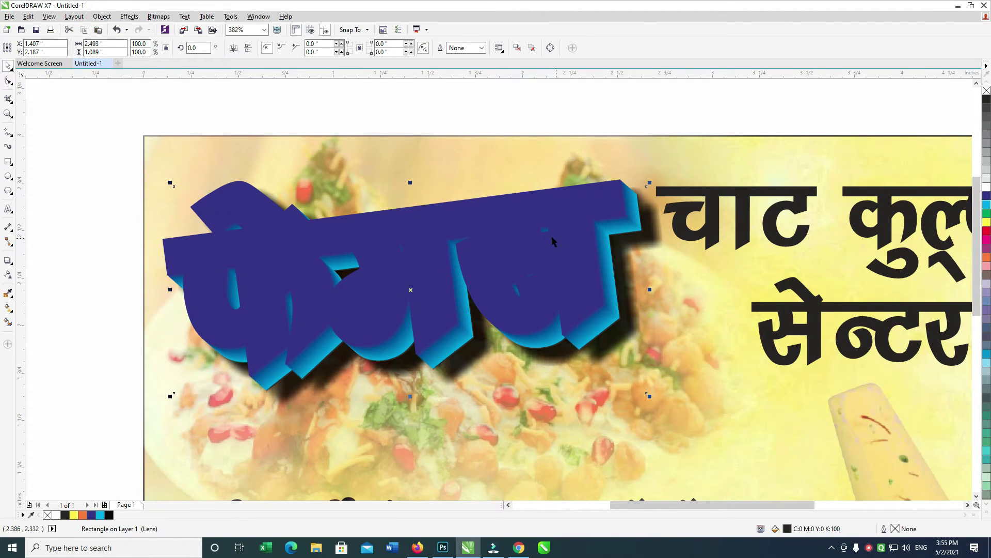
pyautogui.hotkey('ctrl', 'z')
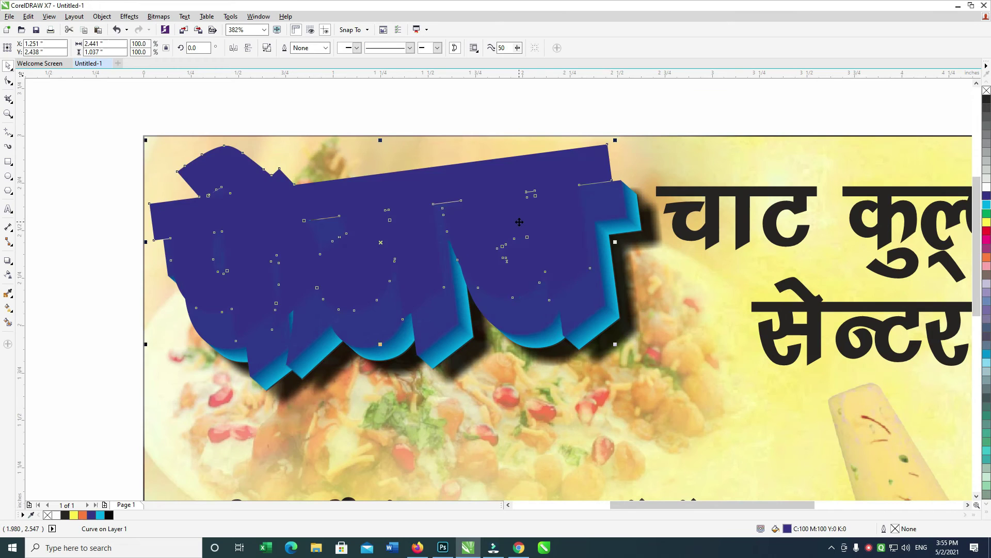
# Try a top-to-bottom cyan gradient on the title, then undo it.
pyautogui.press('g')
pyautogui.moveTo(416, 208); pyautogui.dragTo(427, 298)
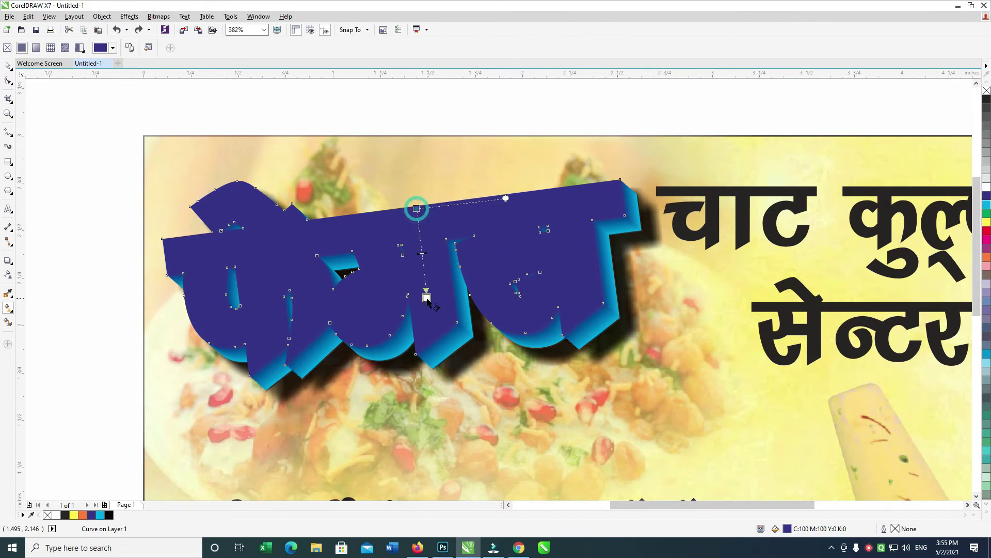
pyautogui.click(454, 296)
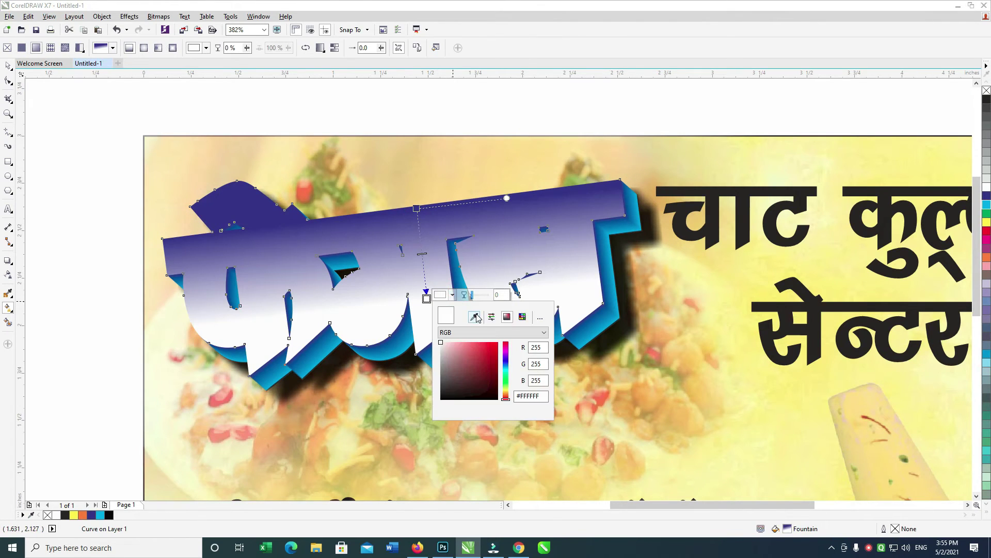
pyautogui.click(506, 368)
pyautogui.moveTo(507, 368); pyautogui.dragTo(507, 371)
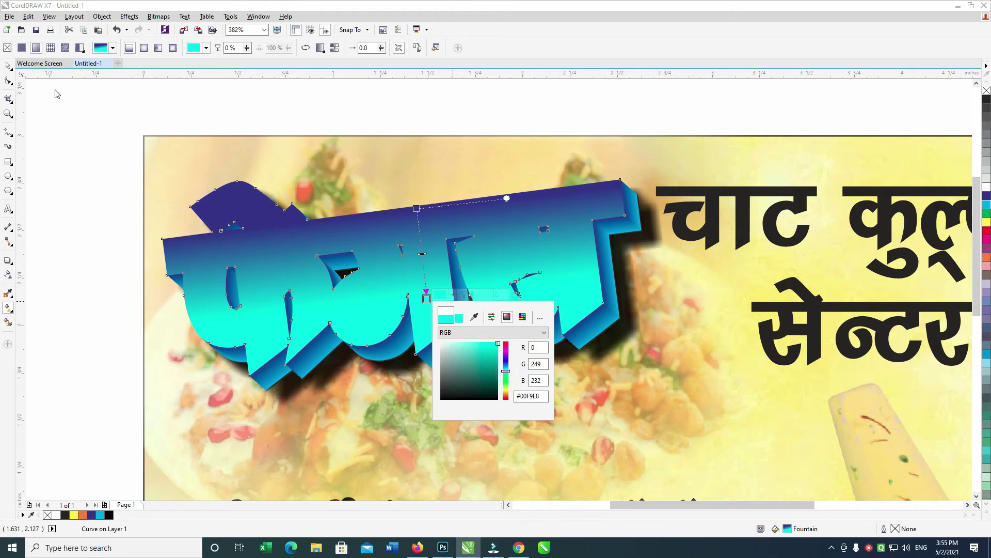
pyautogui.click(8, 69)
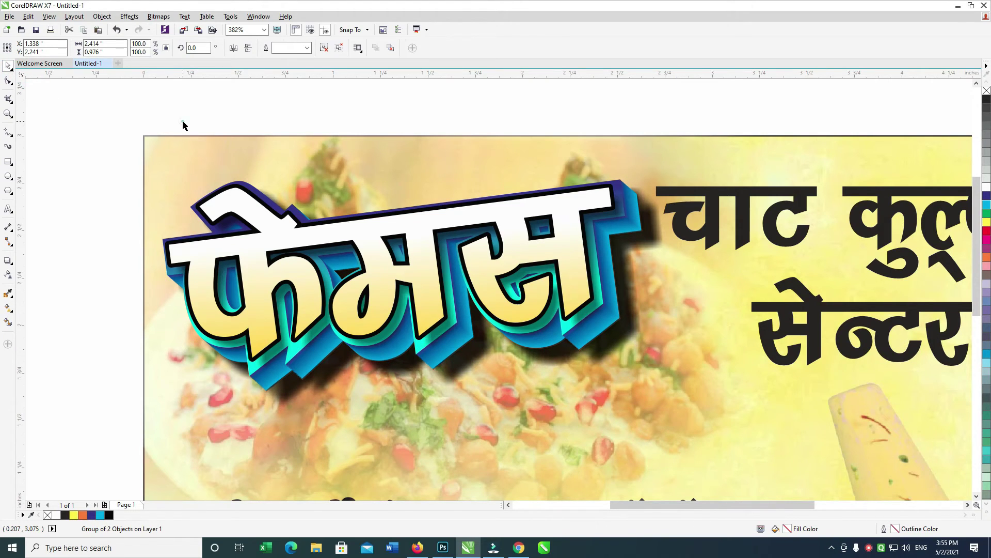
pyautogui.click(183, 126)
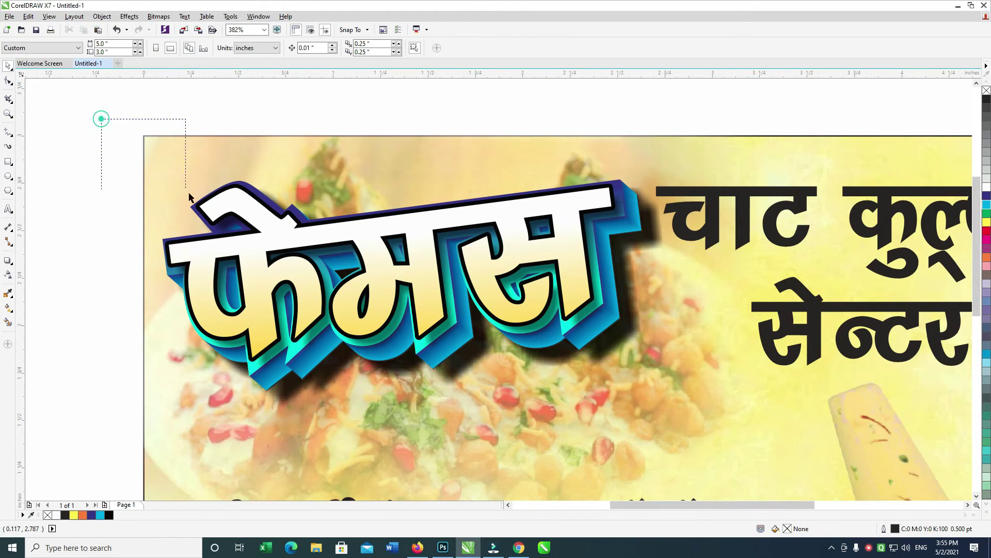
pyautogui.hotkey('ctrl', 'z')
# Set the extruded title shape's gradient end colour to blue.
pyautogui.moveTo(432, 262)
pyautogui.mouseDown()
pyautogui.moveTo(443, 210)
pyautogui.moveTo(444, 265)
pyautogui.mouseUp()
pyautogui.press('g')
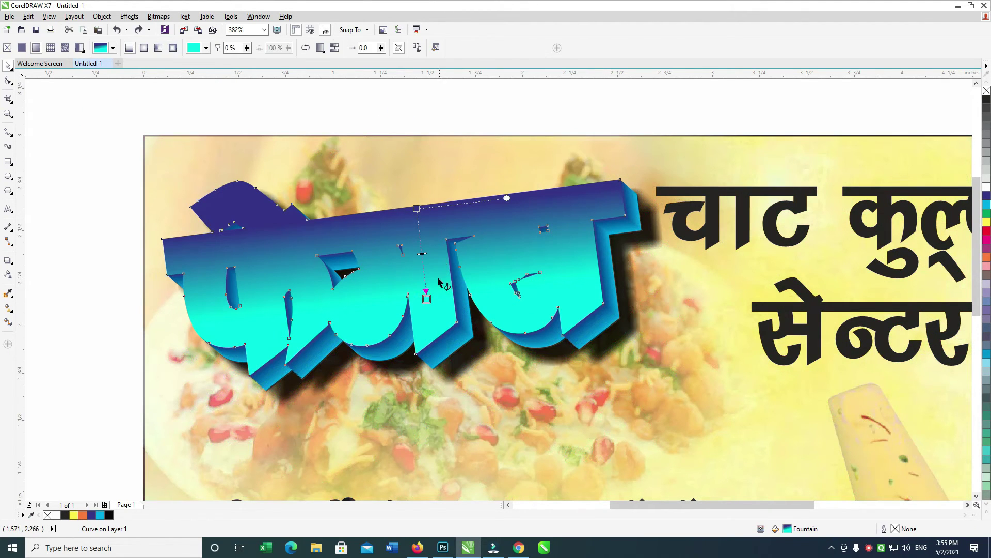
pyautogui.click(427, 299)
pyautogui.click(452, 294)
pyautogui.click(474, 317)
pyautogui.click(508, 356)
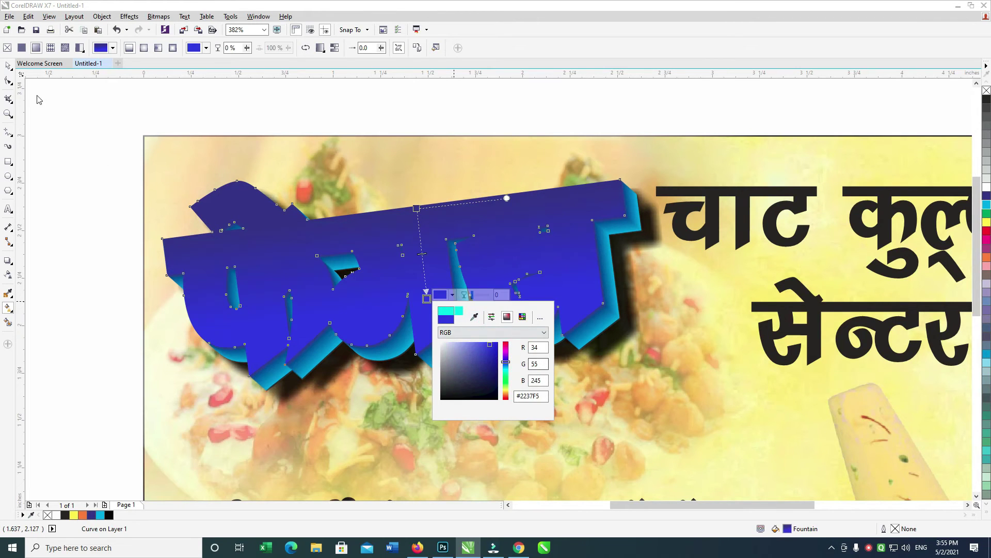
pyautogui.click(8, 66)
# Group the seven title pieces and nudge the group slightly down.
pyautogui.moveTo(93, 101); pyautogui.dragTo(671, 434)
pyautogui.hotkey('ctrl', 'g')
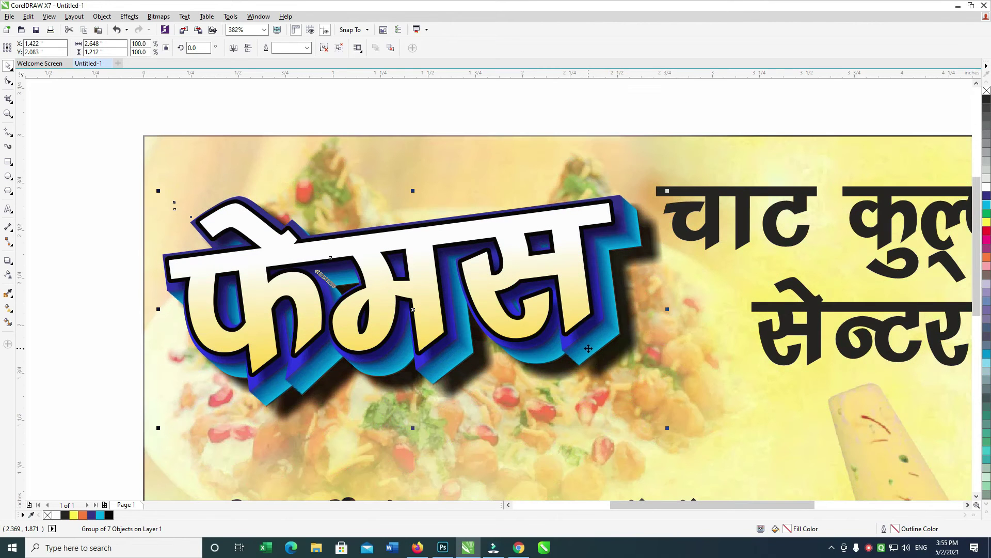
pyautogui.scroll(-2, 566, 265)
pyautogui.press('Down')
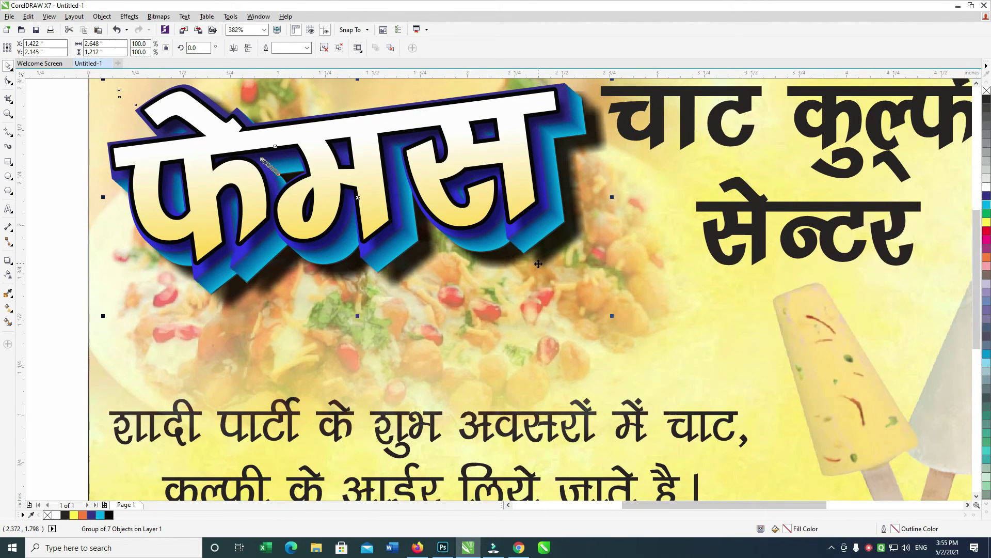
pyautogui.scroll(-3, 538, 263)
pyautogui.click(534, 154)
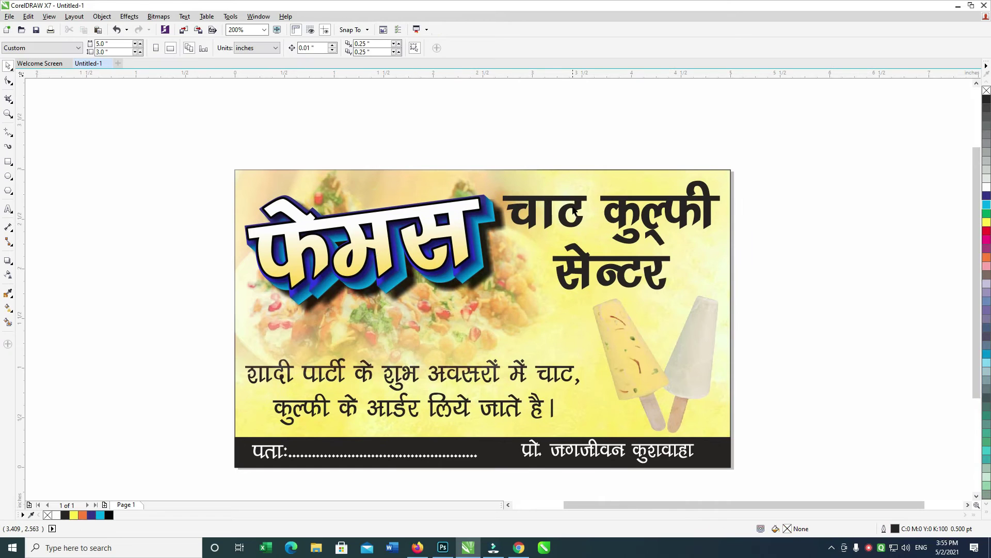
# Select the चाट कुल्फी and सेन्टर headings and shrink them slightly.
pyautogui.click(575, 211)
pyautogui.keyDown('shift'); pyautogui.click(636, 260); pyautogui.keyUp('shift')
pyautogui.press('Right')
pyautogui.moveTo(728, 178); pyautogui.dragTo(724, 179)
# Give both headings a 4 pt round-cornered outline drawn behind the fill.
pyautogui.press('F12')
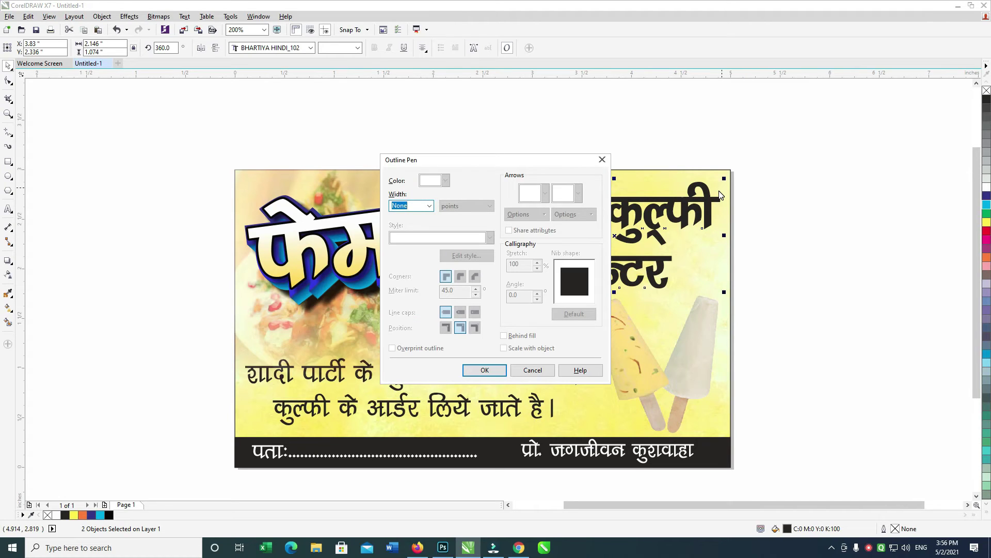
pyautogui.write('4')
pyautogui.press('Return')
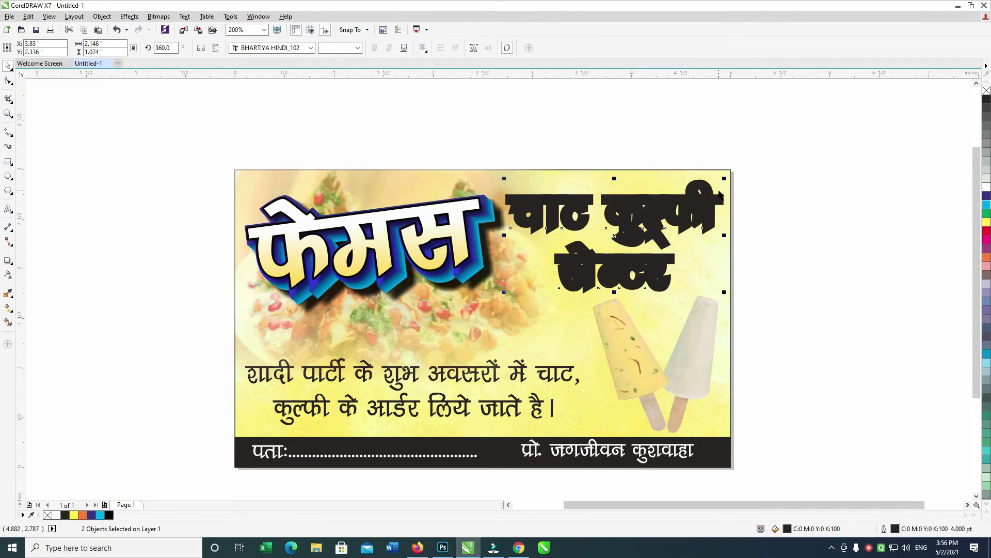
pyautogui.press('F12')
pyautogui.click(460, 271)
pyautogui.click(506, 333)
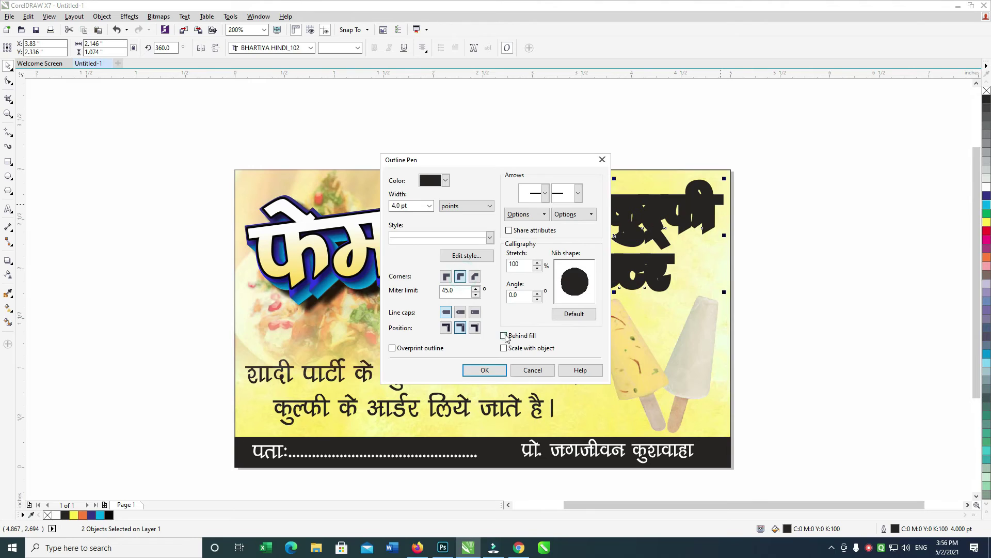
pyautogui.click(492, 368)
# Fill the headings red with a white outline, nudging them left and down.
pyautogui.click(986, 231)
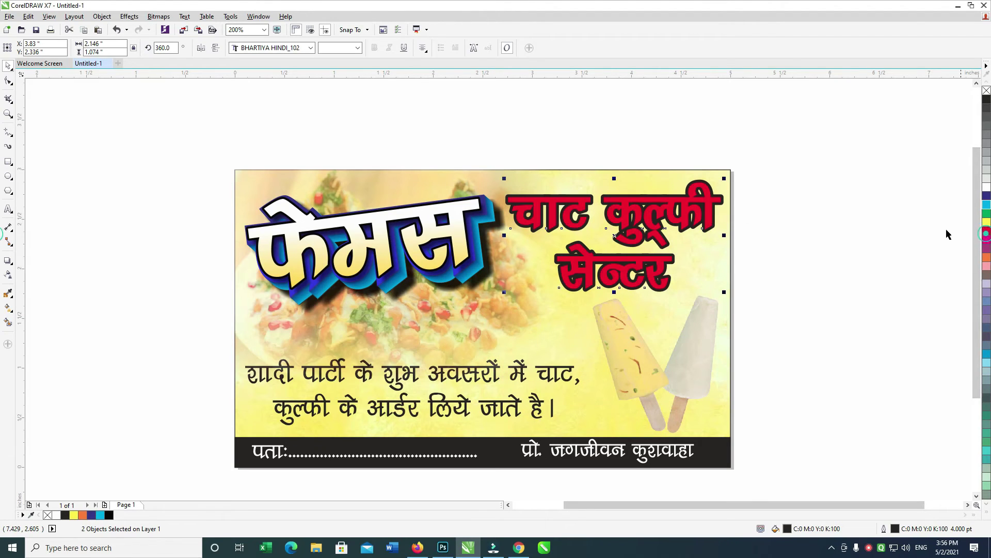
pyautogui.press('Left')
pyautogui.press('Left')
pyautogui.press('Down')
pyautogui.press('Down')
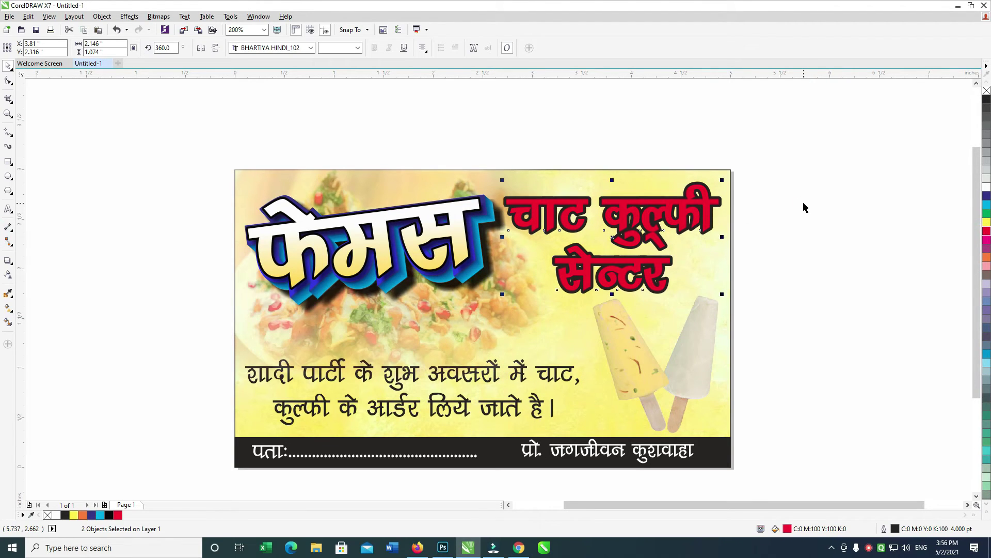
pyautogui.rightClick(987, 187)
pyautogui.moveTo(792, 138); pyautogui.dragTo(521, 297)
# Group the two red headings, nudge them right and down, and adjust their outline colour.
pyautogui.hotkey('ctrl', 'g')
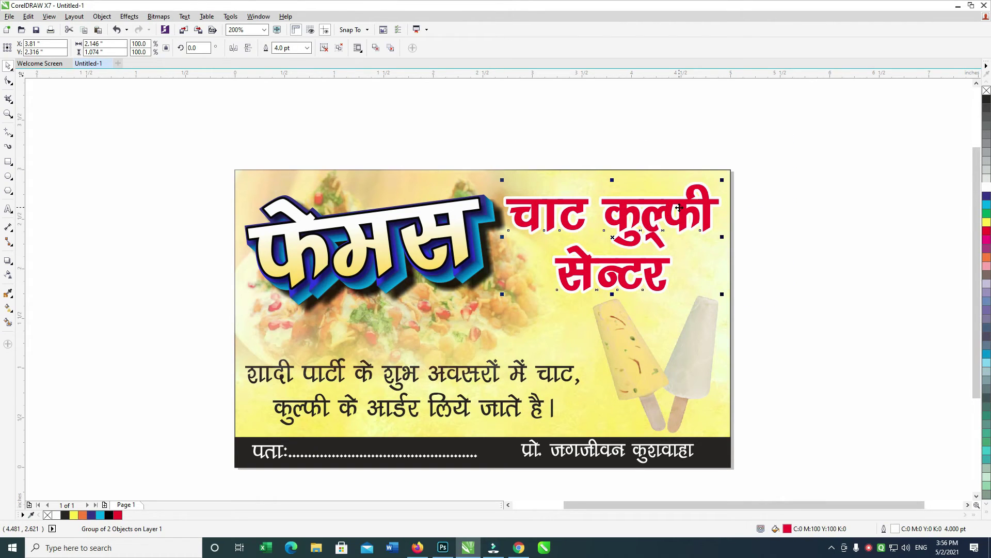
pyautogui.press('Right')
pyautogui.press('Right')
pyautogui.press('Right')
pyautogui.press('Down')
pyautogui.press('Down')
pyautogui.press('Down')
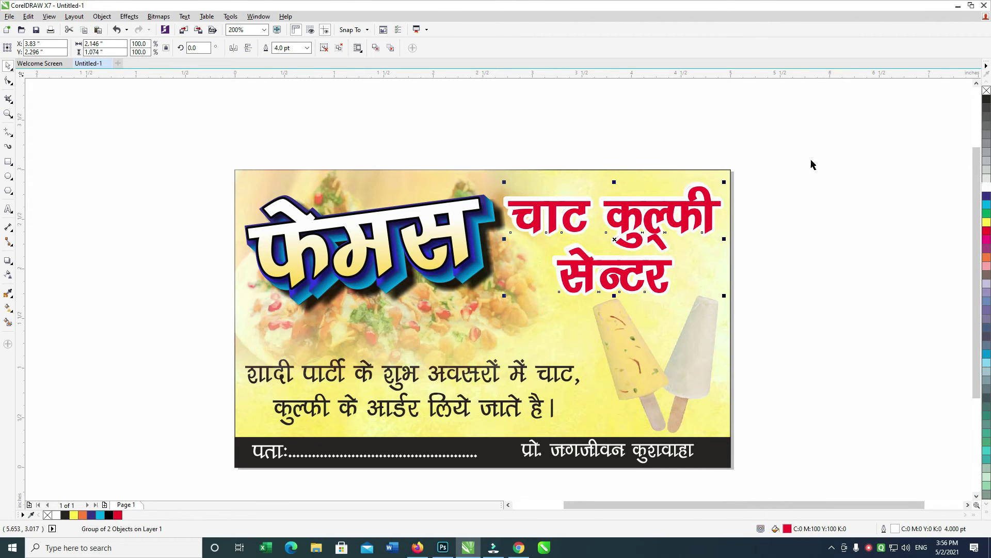
pyautogui.rightClick(984, 103)
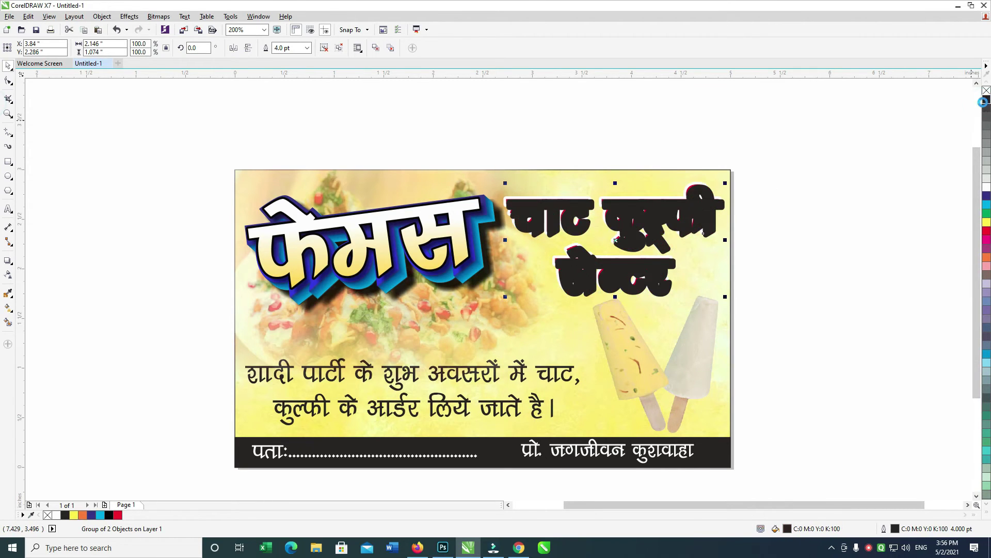
pyautogui.click(779, 212)
pyautogui.click(716, 234)
pyautogui.hotkey('ctrl', 'z')
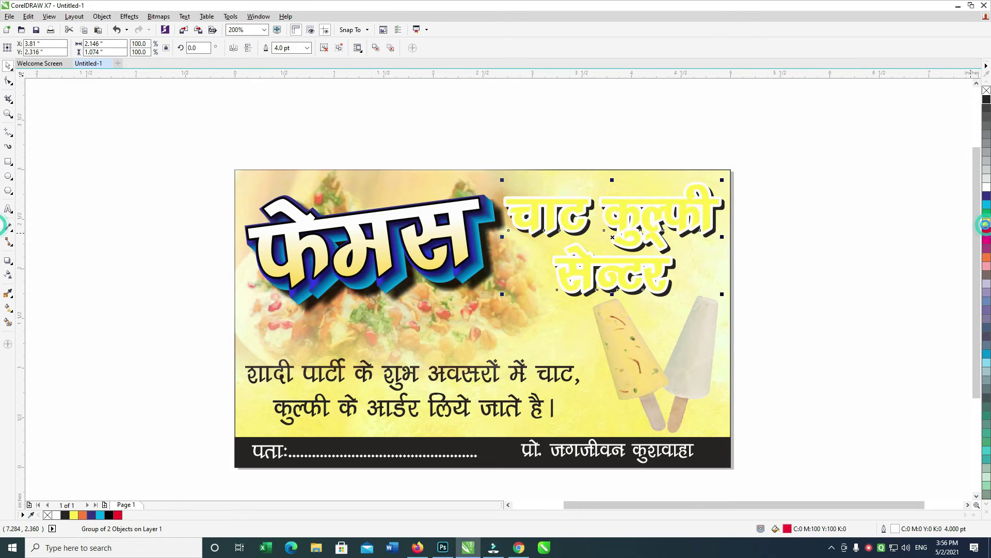
pyautogui.click(773, 207)
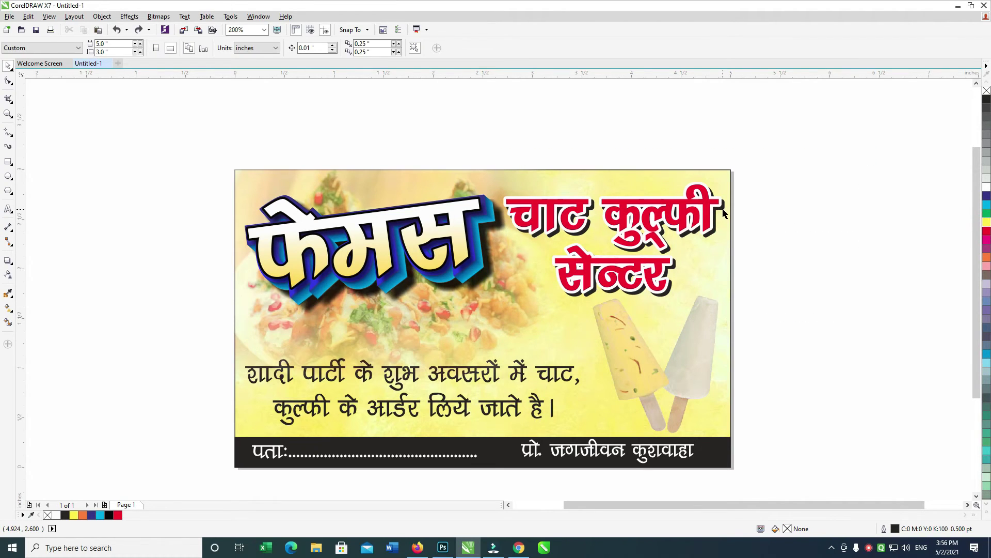
pyautogui.hotkey('ctrl', 'shift', 'z')
pyautogui.click(869, 153)
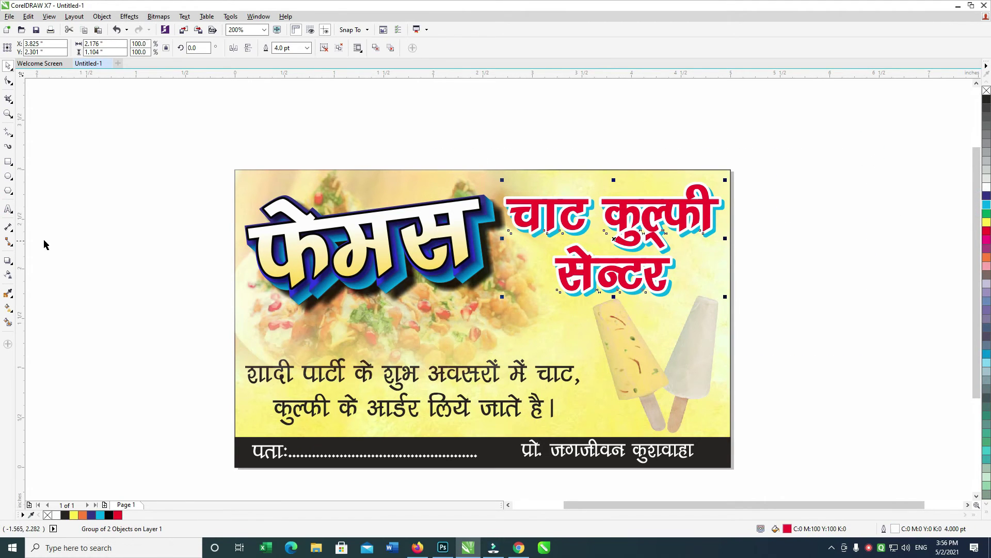
# Cast a drop shadow from the red headings with feather 5.
pyautogui.click(7, 262)
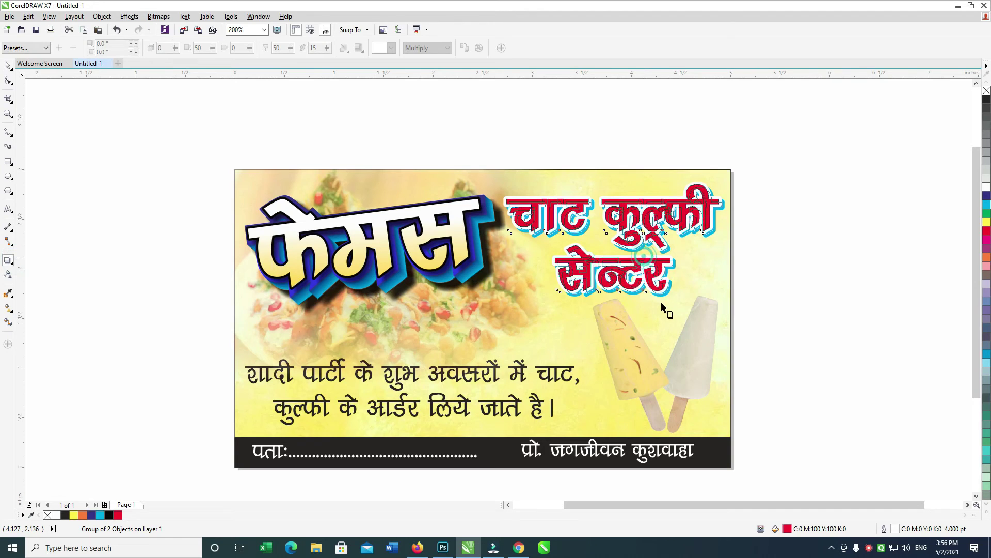
pyautogui.moveTo(659, 288); pyautogui.dragTo(663, 310)
pyautogui.click(283, 48)
pyautogui.press('Tab')
pyautogui.write('5')
pyautogui.press('Return')
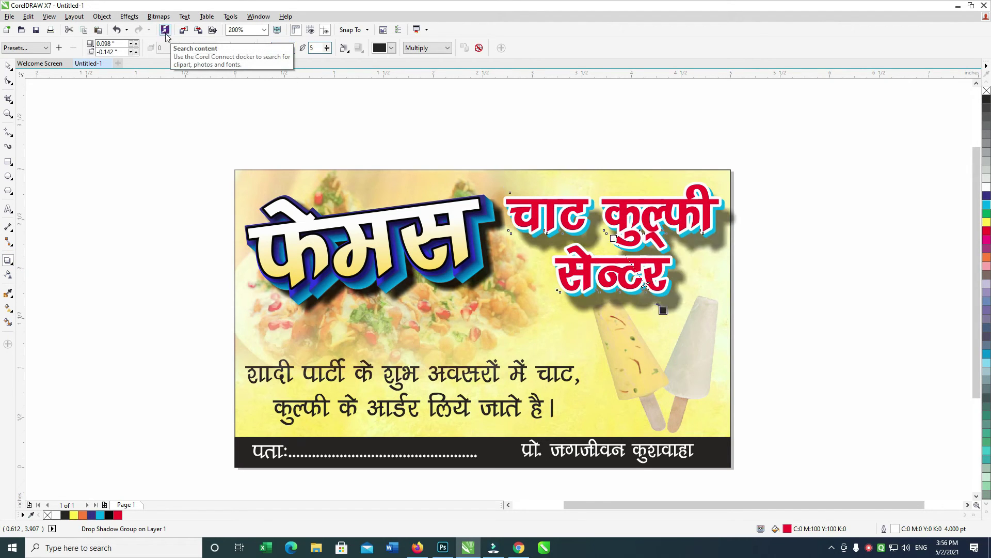
pyautogui.click(165, 30)
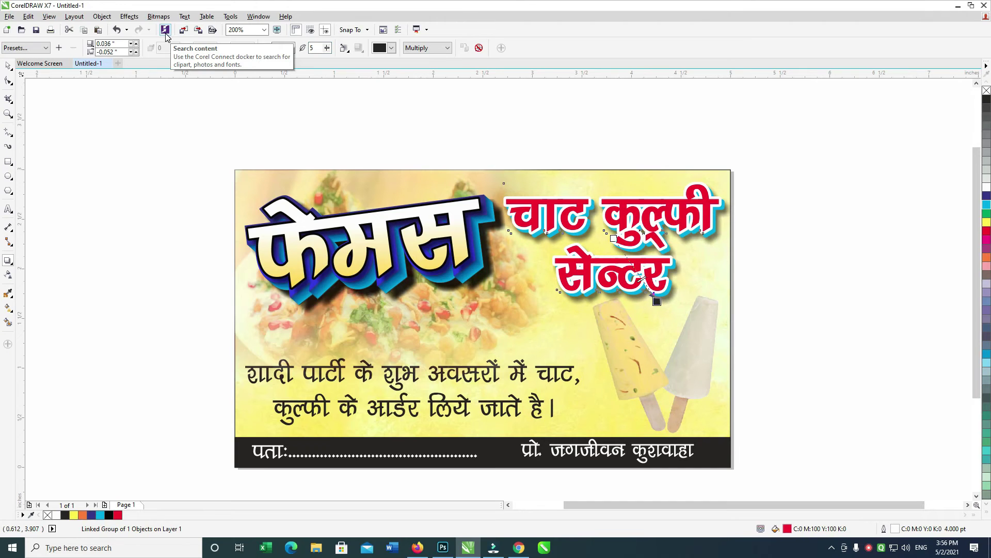
# Shrink the red heading group slightly and scale the फेमस title to about 96%.
pyautogui.click(260, 118)
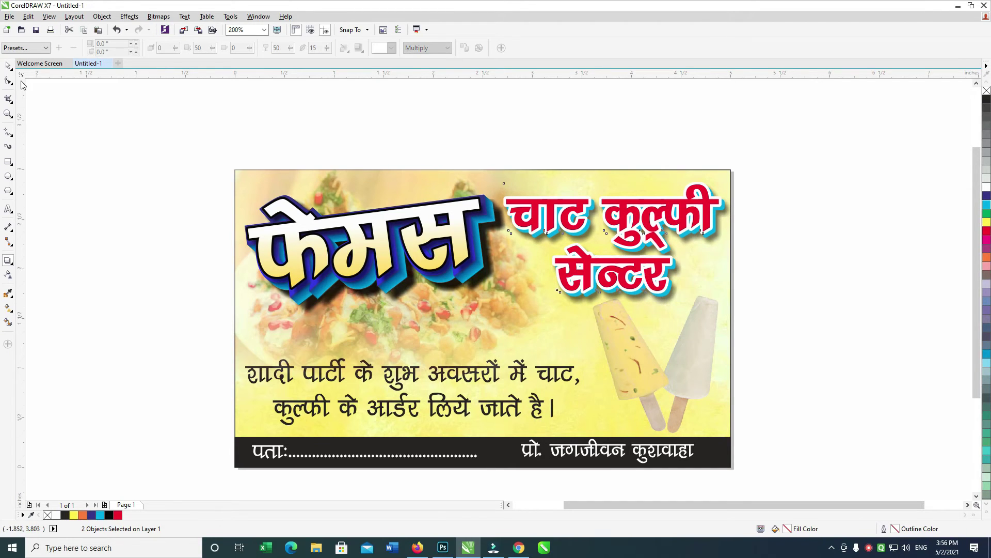
pyautogui.click(9, 66)
pyautogui.moveTo(380, 354); pyautogui.dragTo(837, 138)
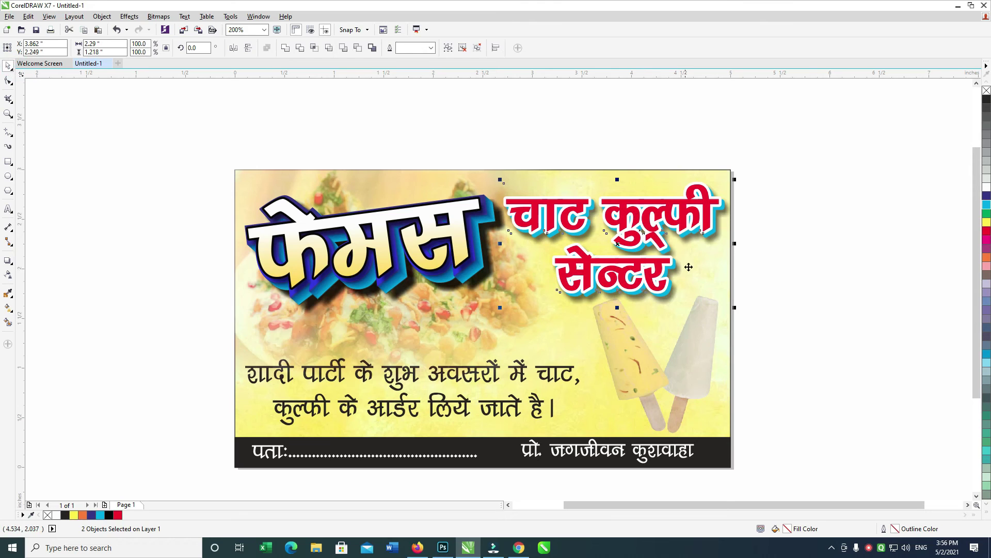
pyautogui.moveTo(737, 308); pyautogui.dragTo(732, 304)
pyautogui.moveTo(153, 125); pyautogui.dragTo(503, 313)
pyautogui.scroll(-1, 485, 327)
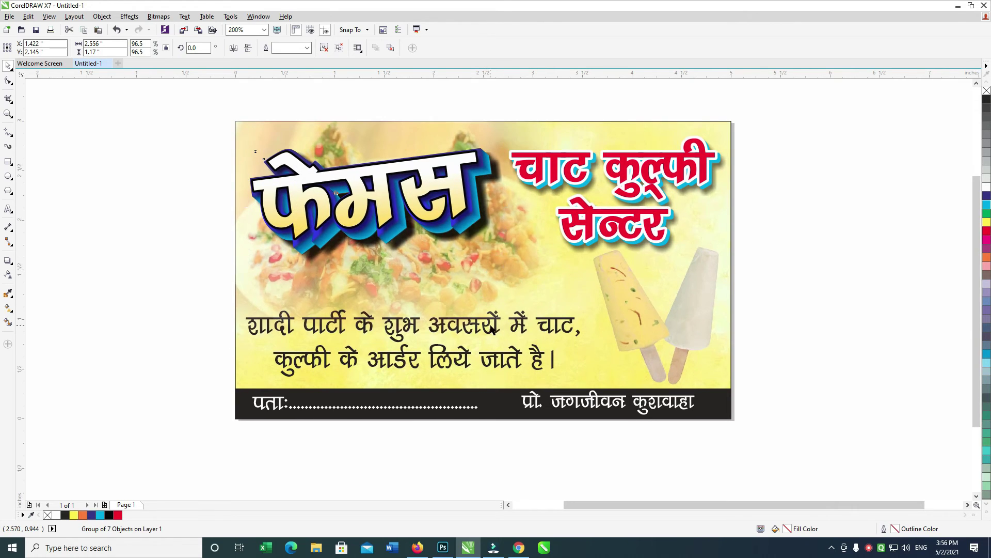
# Give the two-line tagline a 4 pt round-cornered outline behind its fill.
pyautogui.hotkey('ctrl', 'z')
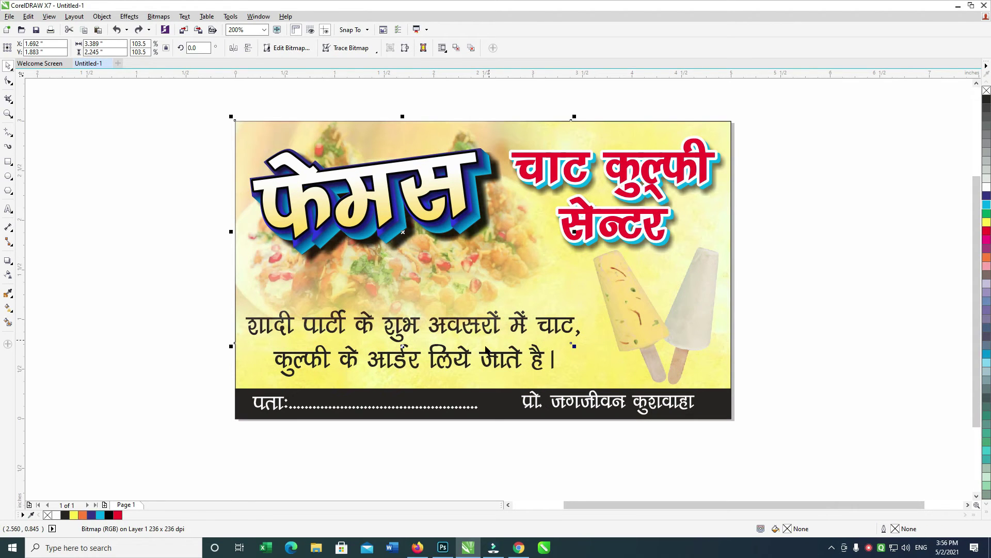
pyautogui.moveTo(487, 322); pyautogui.dragTo(488, 325)
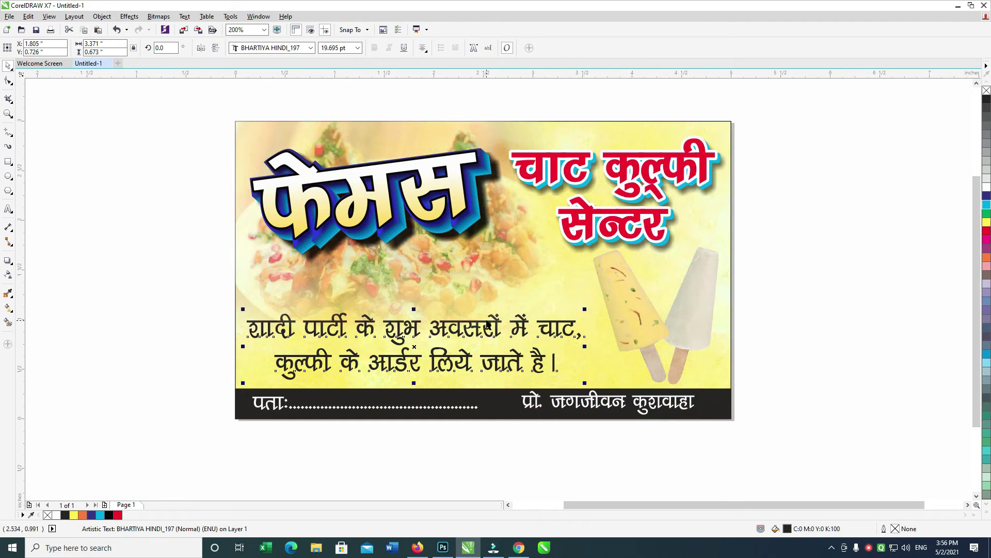
pyautogui.press('F12')
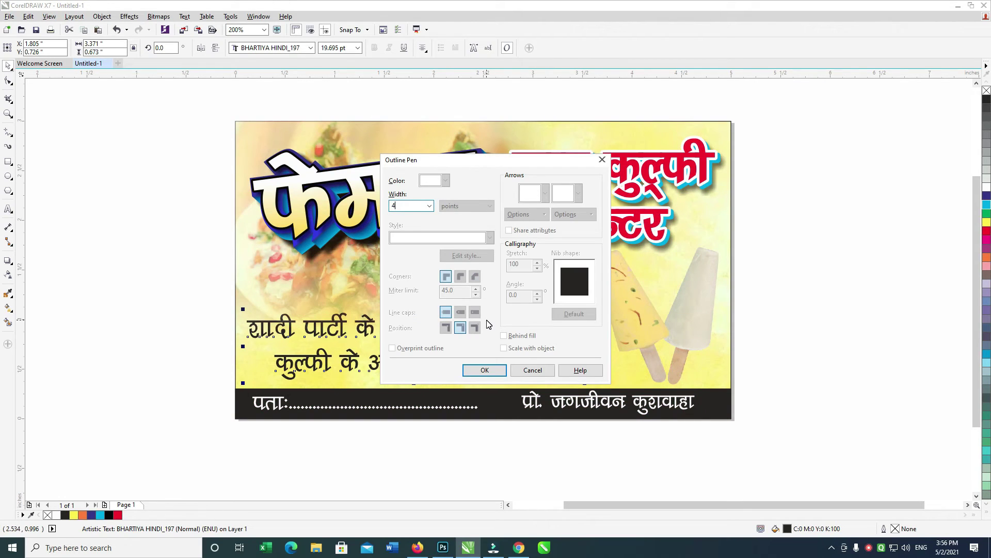
pyautogui.doubleClick(410, 205)
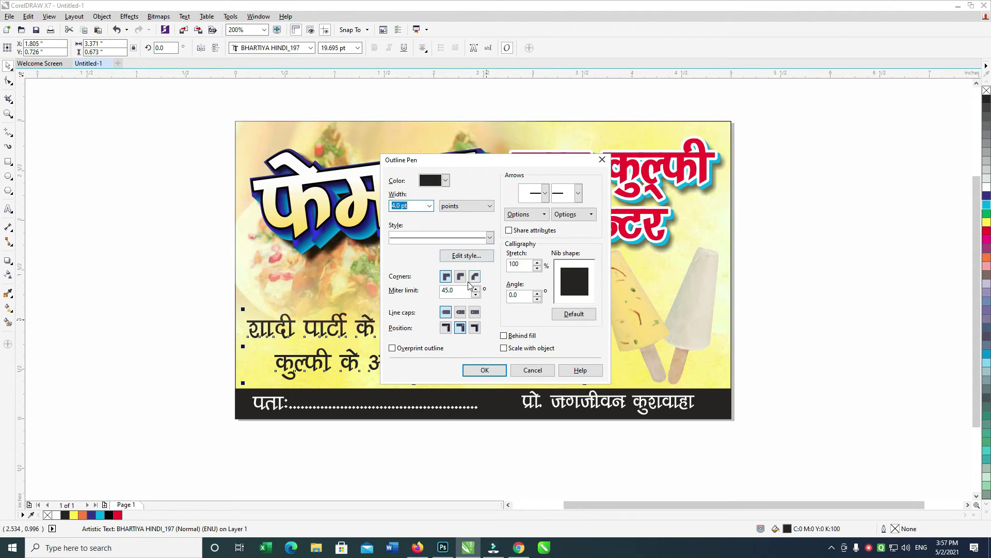
pyautogui.click(477, 210)
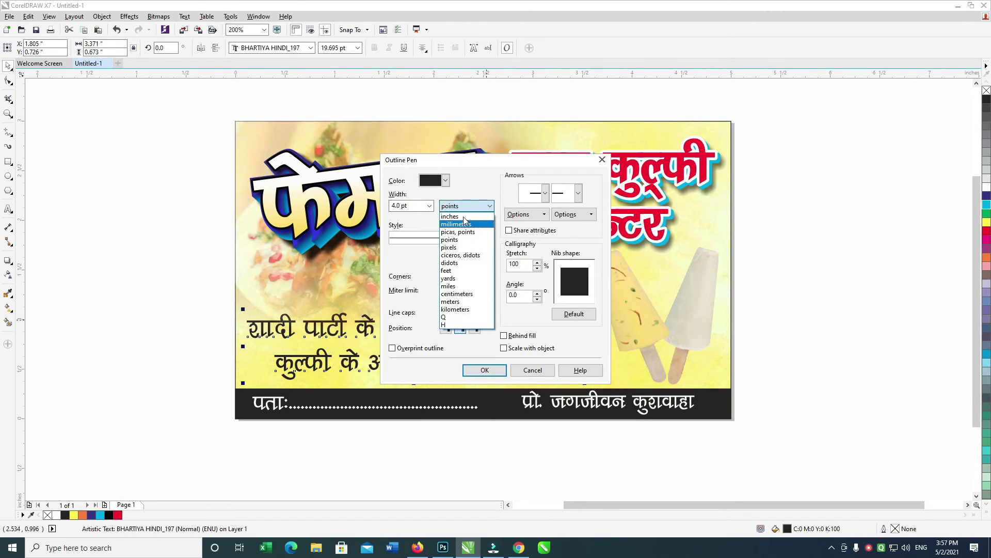
pyautogui.click(510, 255)
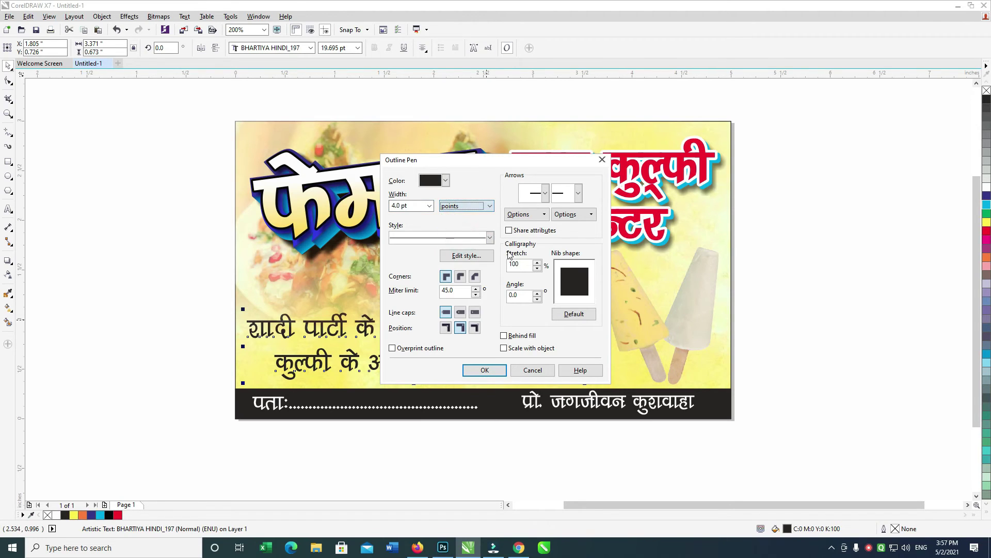
pyautogui.click(465, 280)
pyautogui.click(504, 336)
pyautogui.click(485, 370)
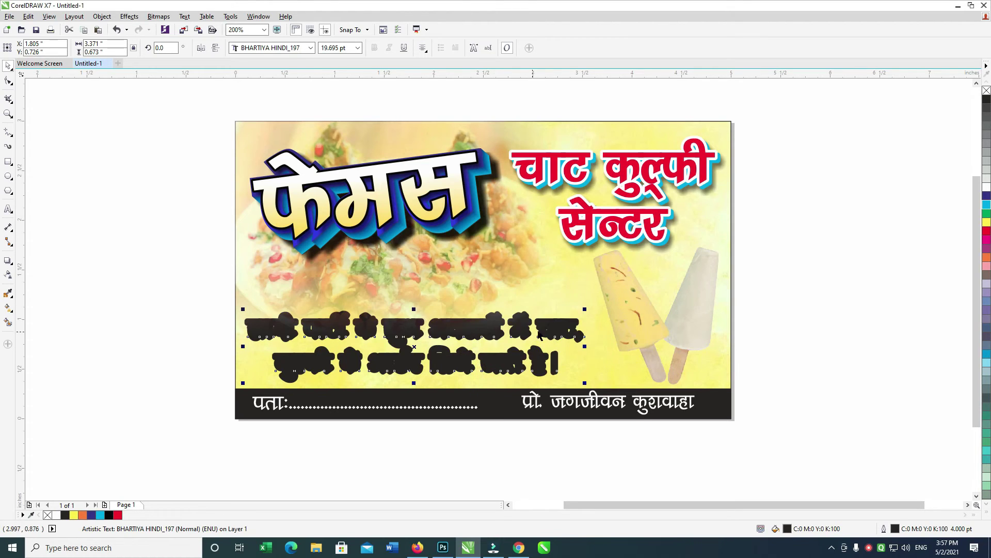
# Make the tagline outline white and its fill dark blue.
pyautogui.rightClick(986, 188)
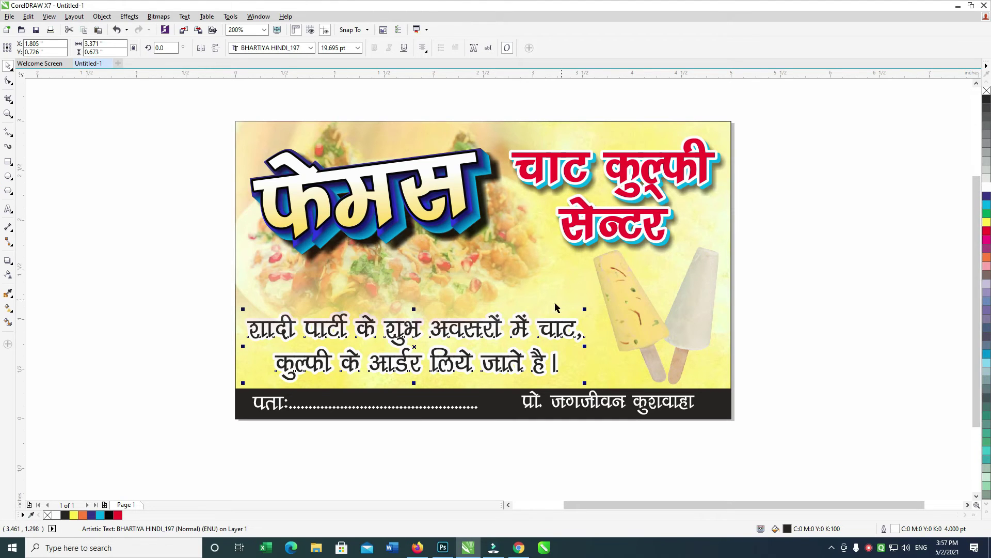
pyautogui.click(987, 230)
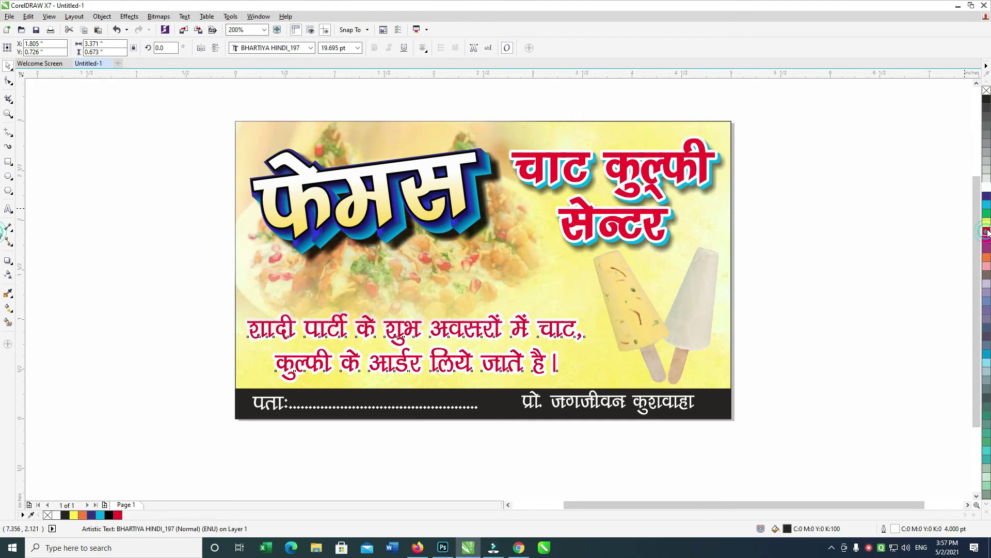
pyautogui.click(987, 197)
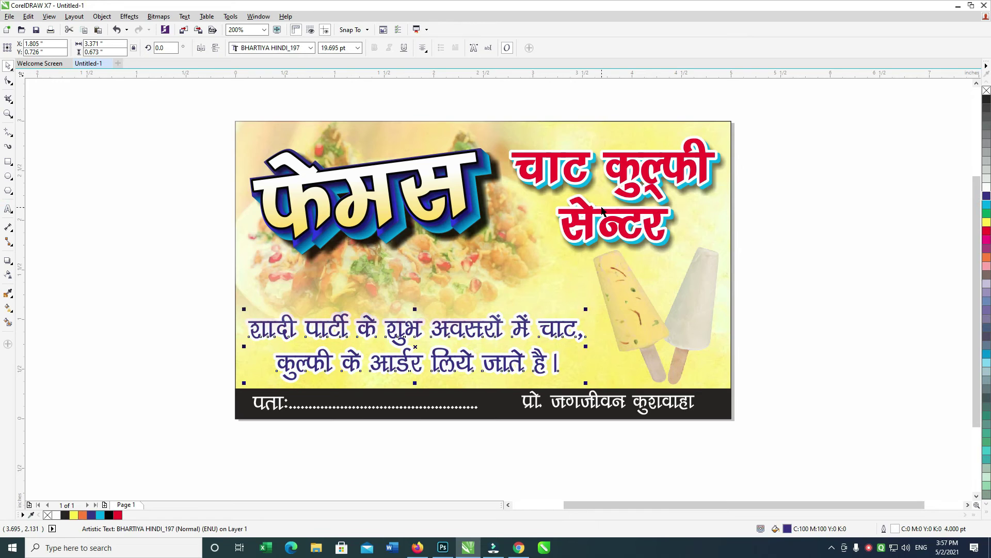
pyautogui.hscroll(3, 698, 269)
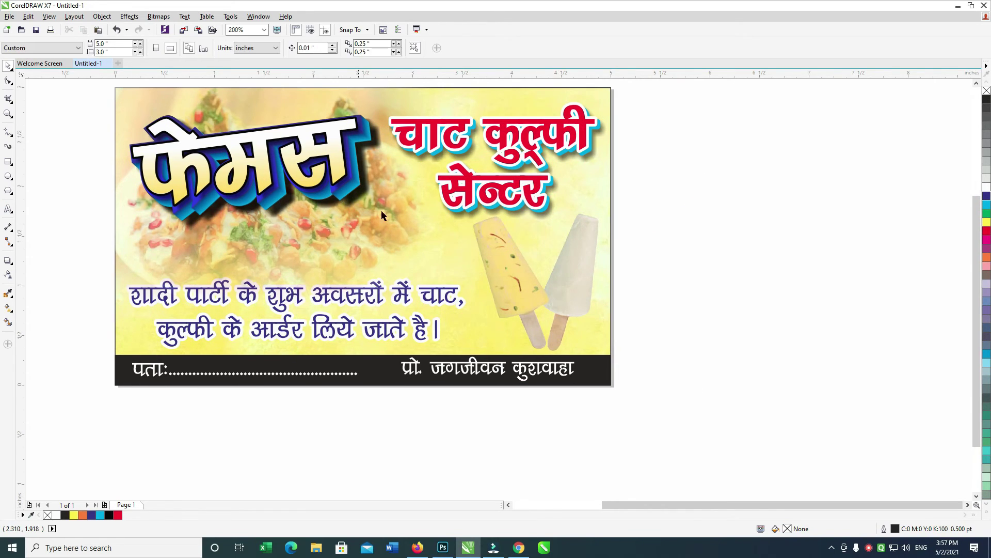
# Make a copy of the kulfi picture scaled to about 69% of its size.
pyautogui.click(534, 268)
pyautogui.moveTo(534, 268); pyautogui.dragTo(398, 265)
pyautogui.hotkey('ctrl', 'z')
pyautogui.click(562, 265)
pyautogui.moveTo(617, 197); pyautogui.dragTo(553, 243)
# Position the smaller kulfi copy beside the original and group both kulfi pictures.
pyautogui.moveTo(532, 284); pyautogui.dragTo(531, 285)
pyautogui.hotkey('ctrl', 'z')
pyautogui.hotkey('ctrl', 'z')
pyautogui.hotkey('ctrl', 'z')
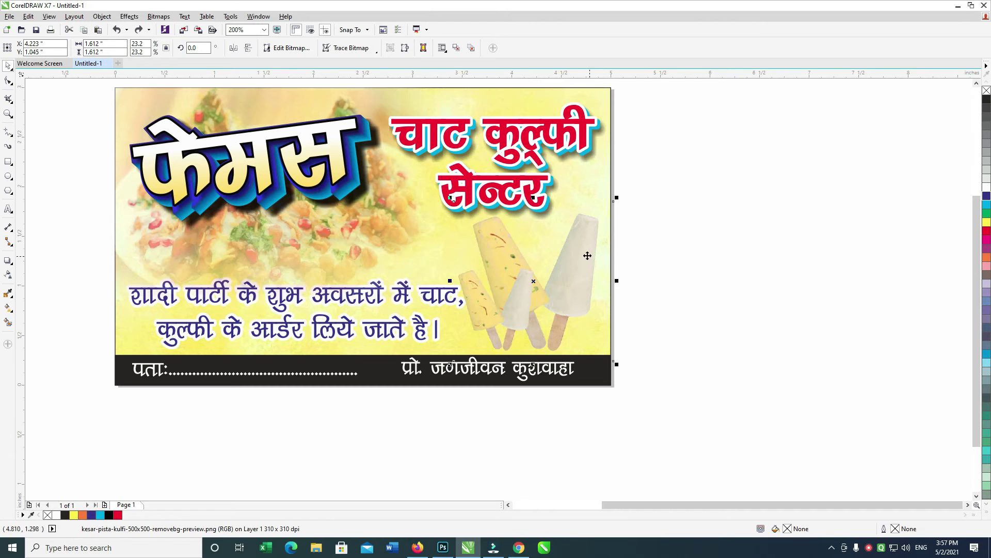
pyautogui.moveTo(708, 203); pyautogui.dragTo(521, 300)
pyautogui.hotkey('ctrl', 'g')
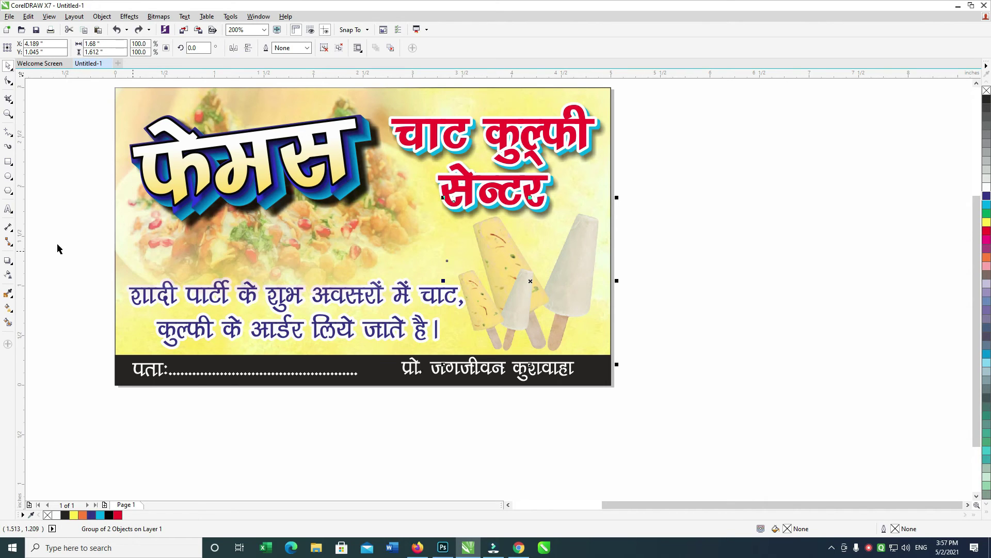
pyautogui.click(8, 261)
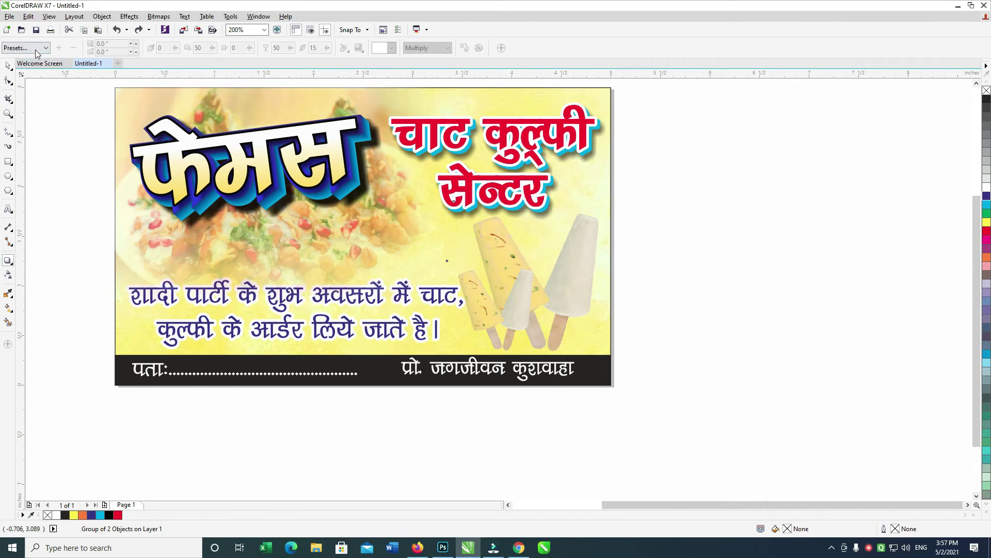
# Apply a glow shadow to the kulfi group with Add blending, yellow colour and feathering 5.
pyautogui.click(36, 48)
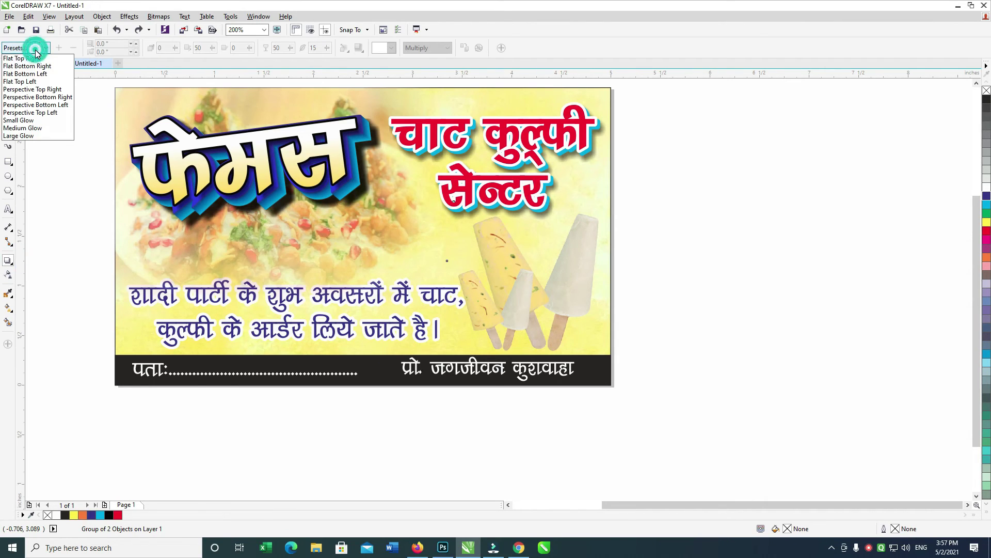
pyautogui.click(45, 136)
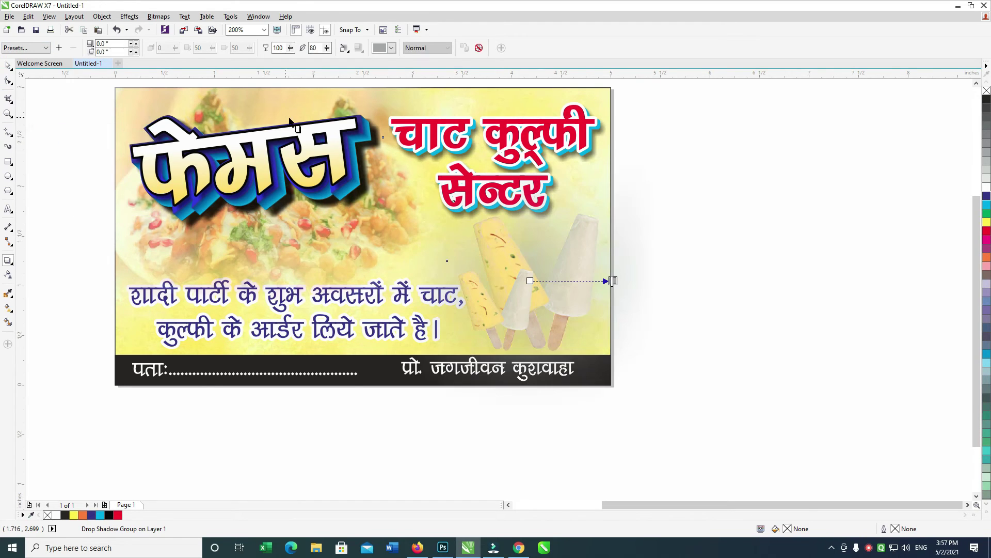
pyautogui.click(417, 48)
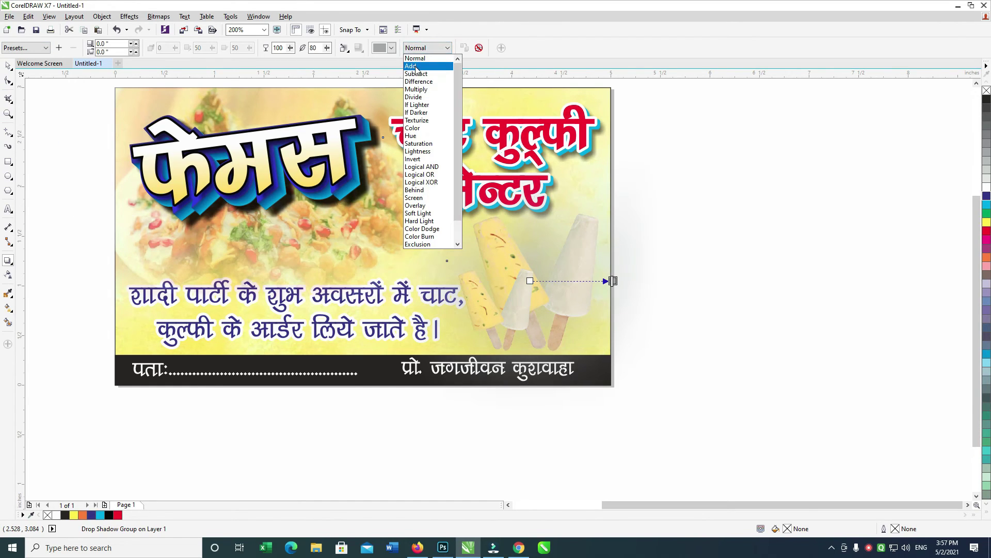
pyautogui.click(411, 65)
pyautogui.click(382, 48)
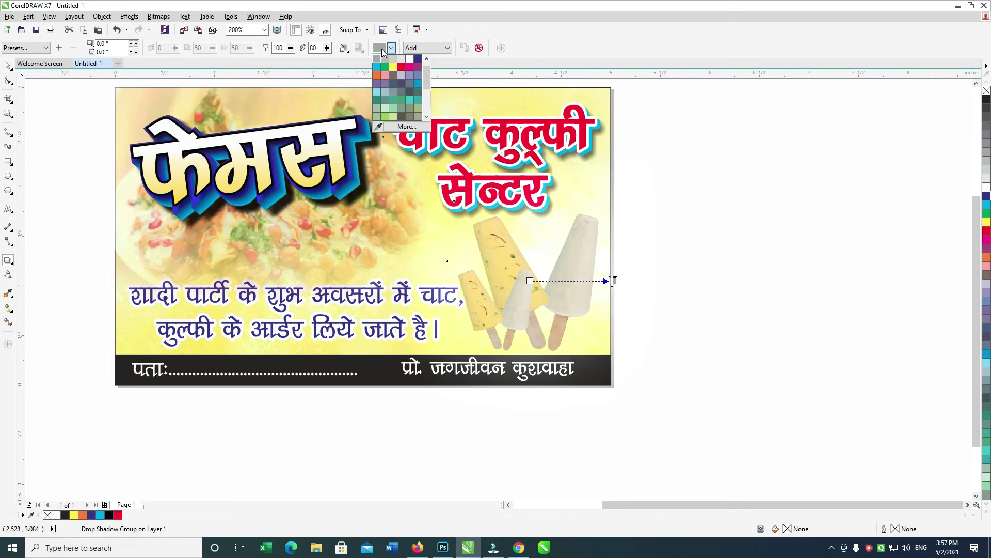
pyautogui.click(393, 70)
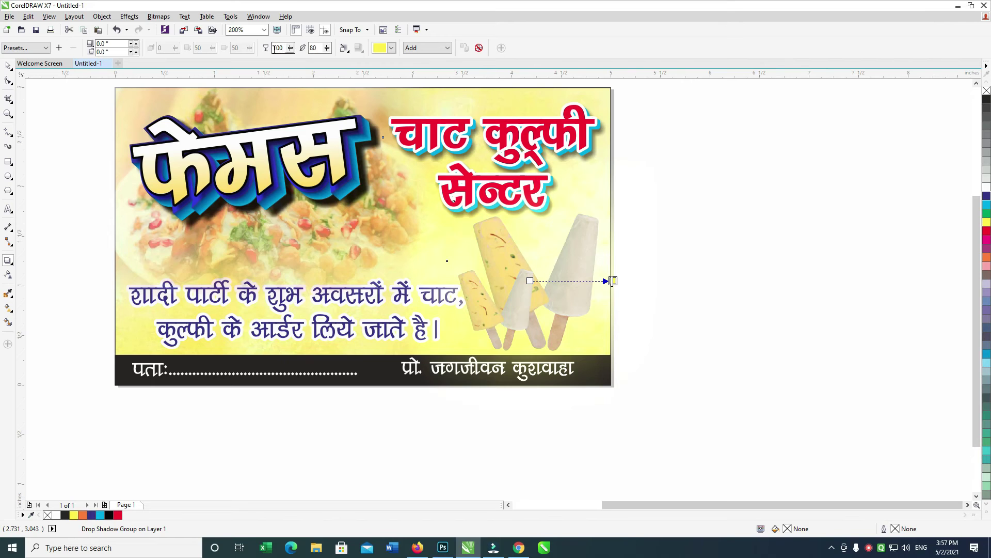
pyautogui.doubleClick(313, 47)
pyautogui.write('5')
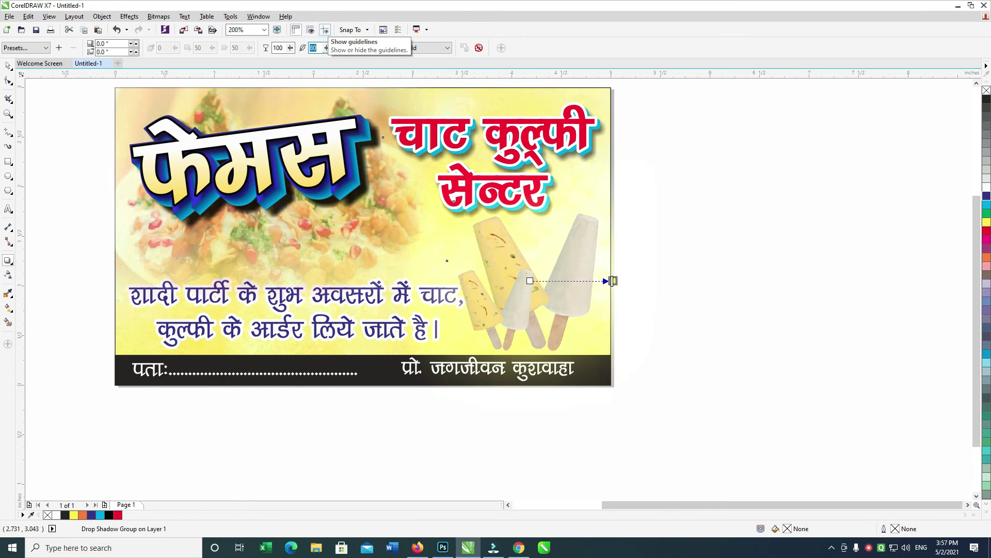
pyautogui.press('Return')
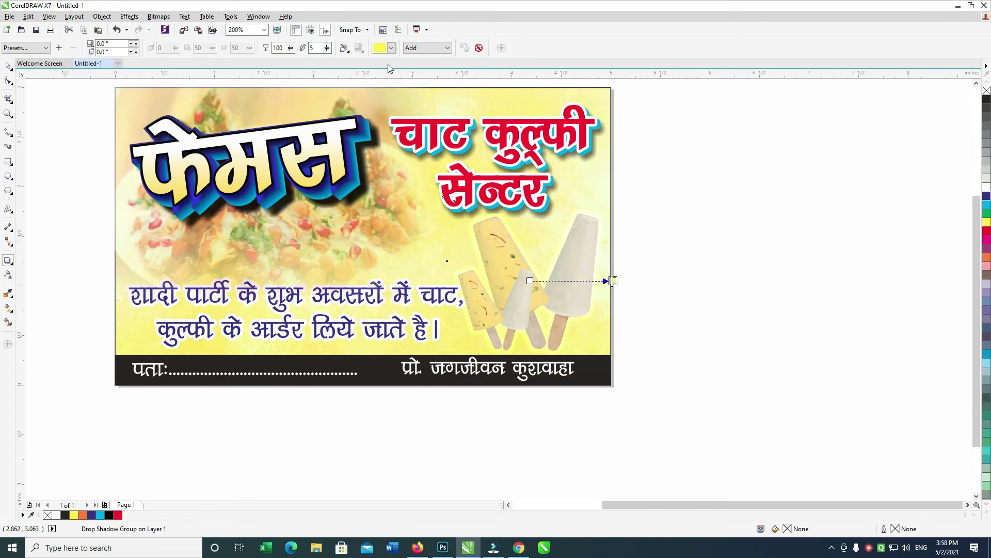
# Change the kulfi shadow colour to red and adjust how far the shadow extends.
pyautogui.click(381, 48)
pyautogui.click(387, 127)
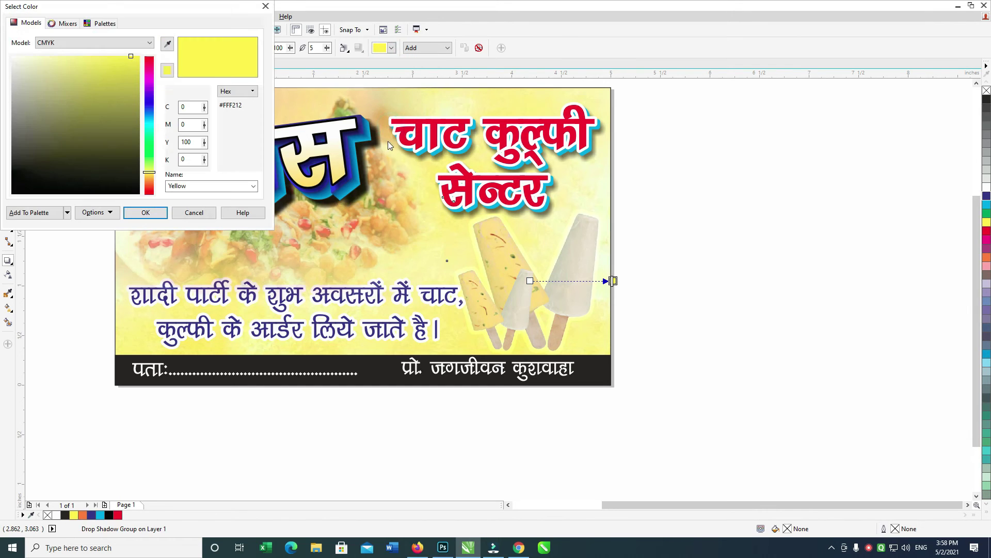
pyautogui.moveTo(153, 129); pyautogui.dragTo(149, 194)
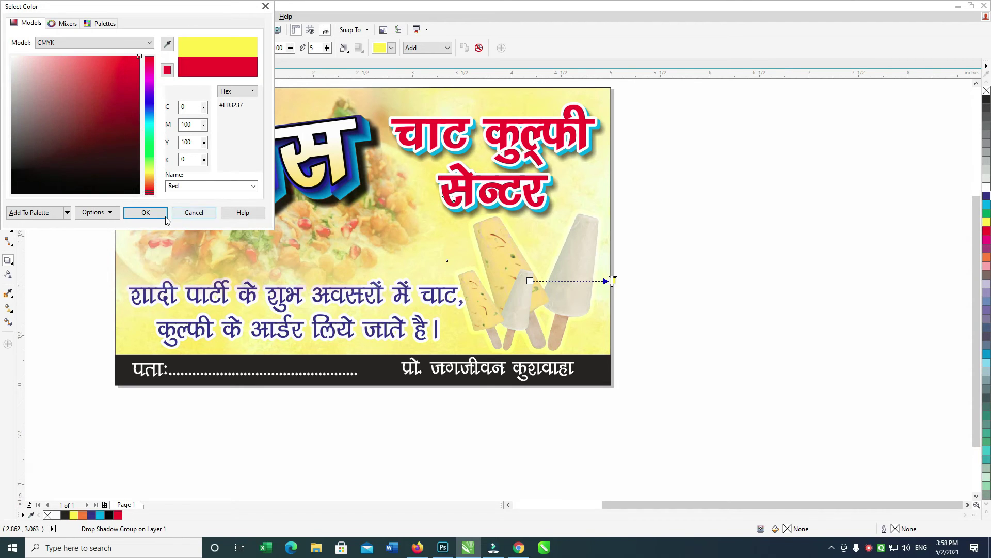
pyautogui.click(145, 212)
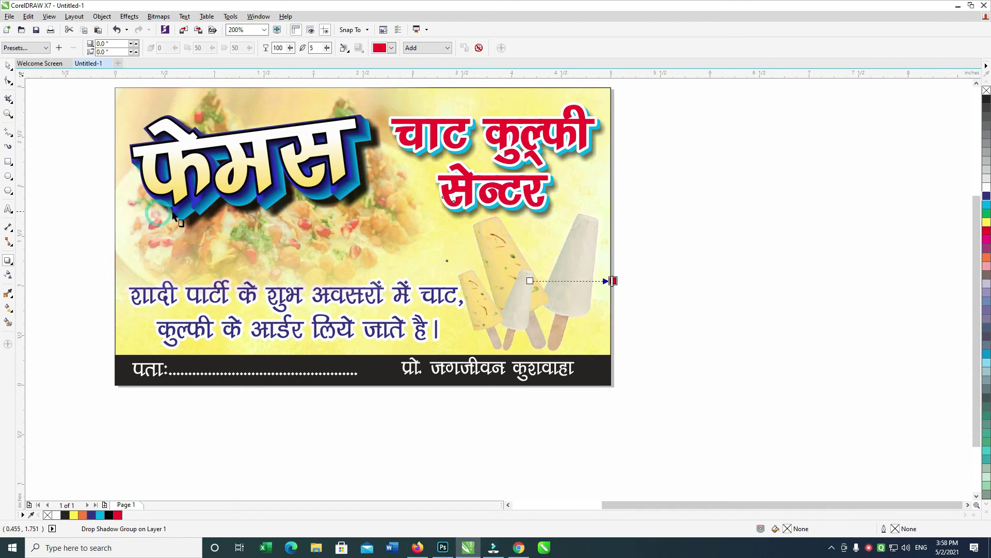
pyautogui.click(419, 49)
pyautogui.moveTo(613, 281); pyautogui.dragTo(604, 272)
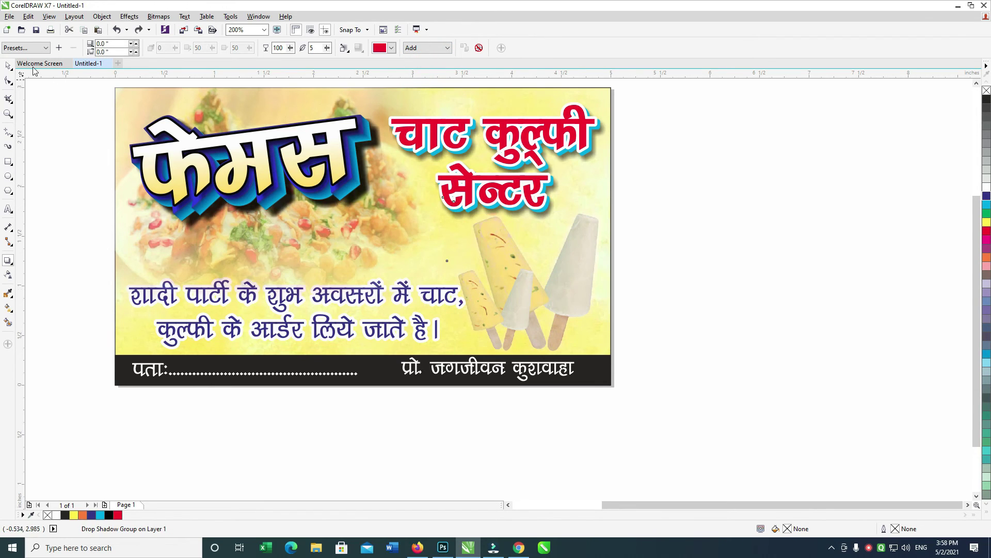
# Reapply the Large Glow shadow with Add blending, red colour and feathering 5, then move the group aside.
pyautogui.click(25, 48)
pyautogui.click(36, 136)
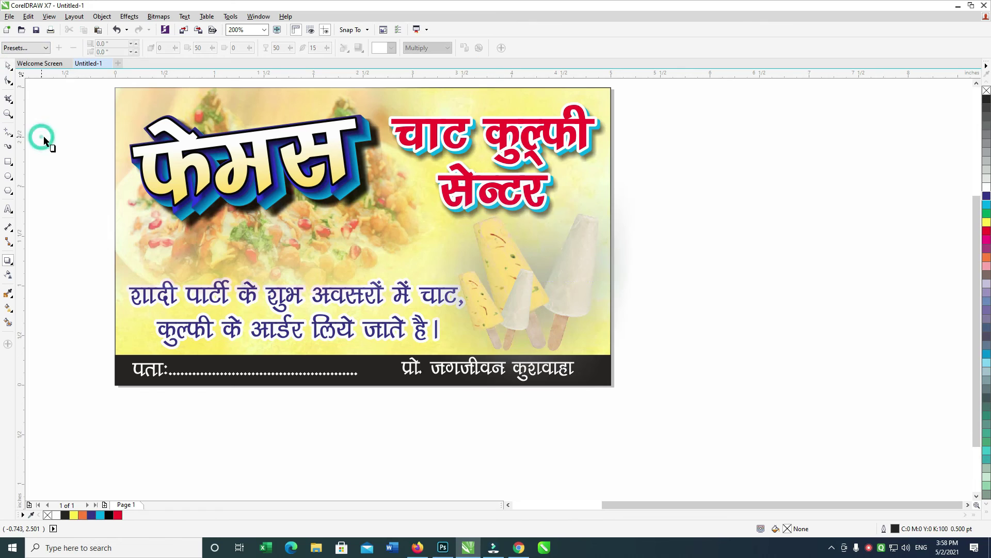
pyautogui.click(25, 48)
pyautogui.click(36, 136)
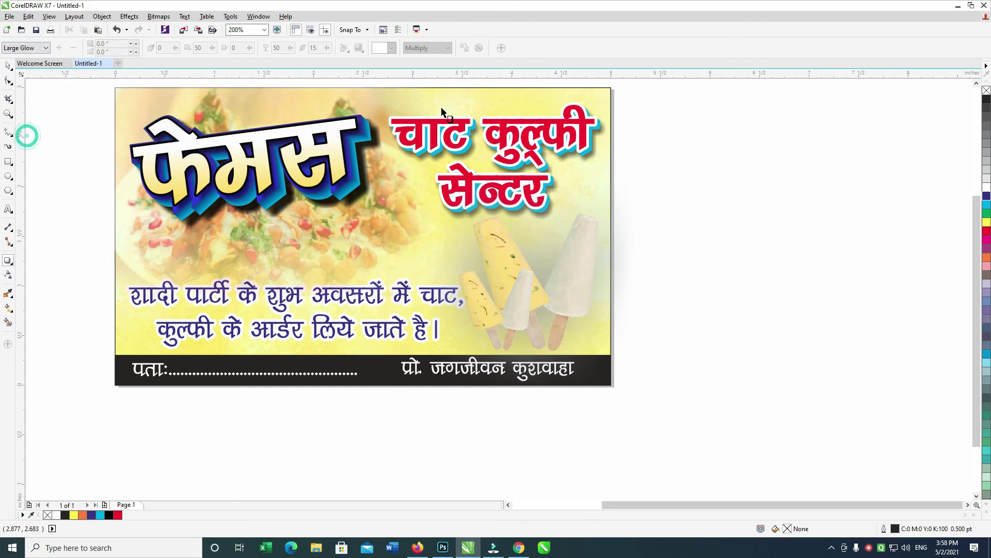
pyautogui.click(416, 47)
pyautogui.click(412, 66)
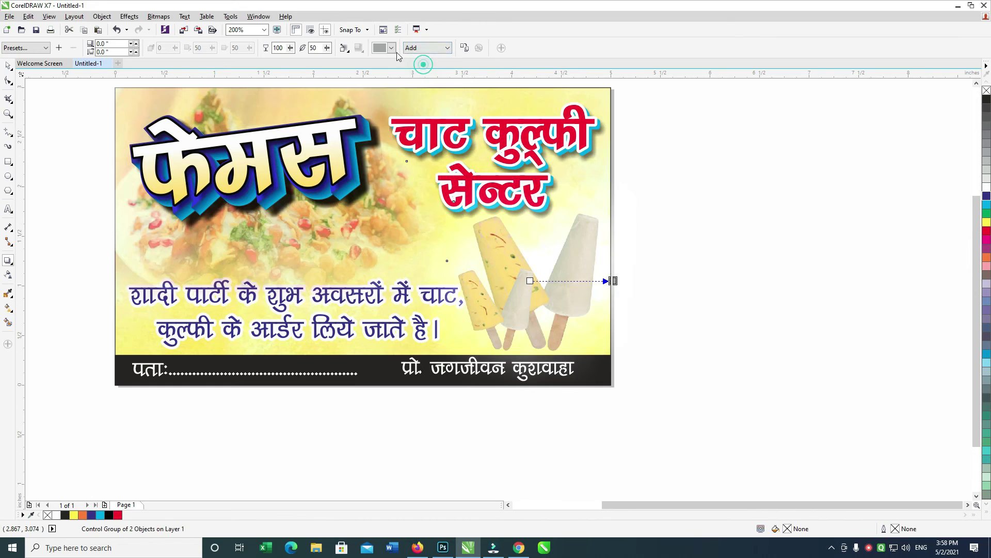
pyautogui.click(391, 47)
pyautogui.click(403, 67)
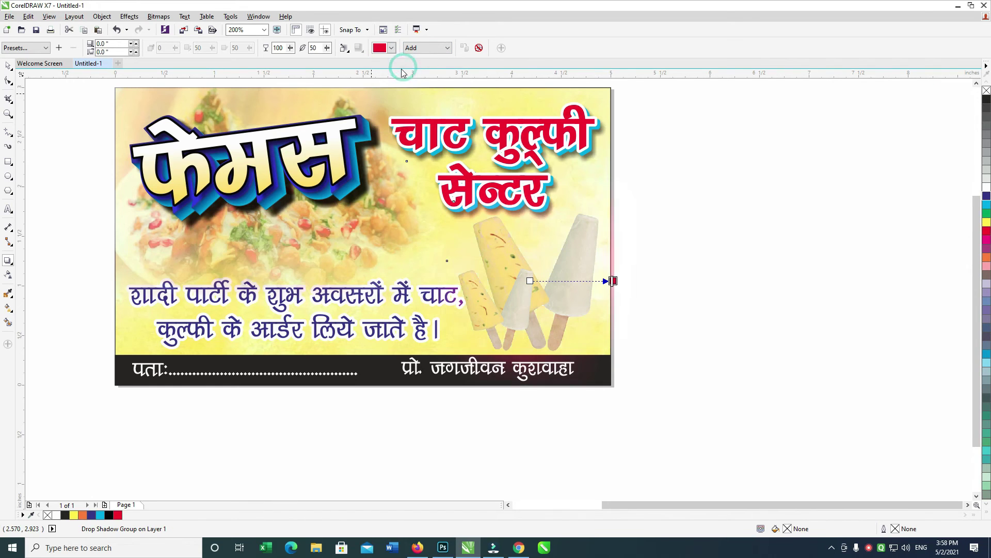
pyautogui.doubleClick(317, 48)
pyautogui.write('5')
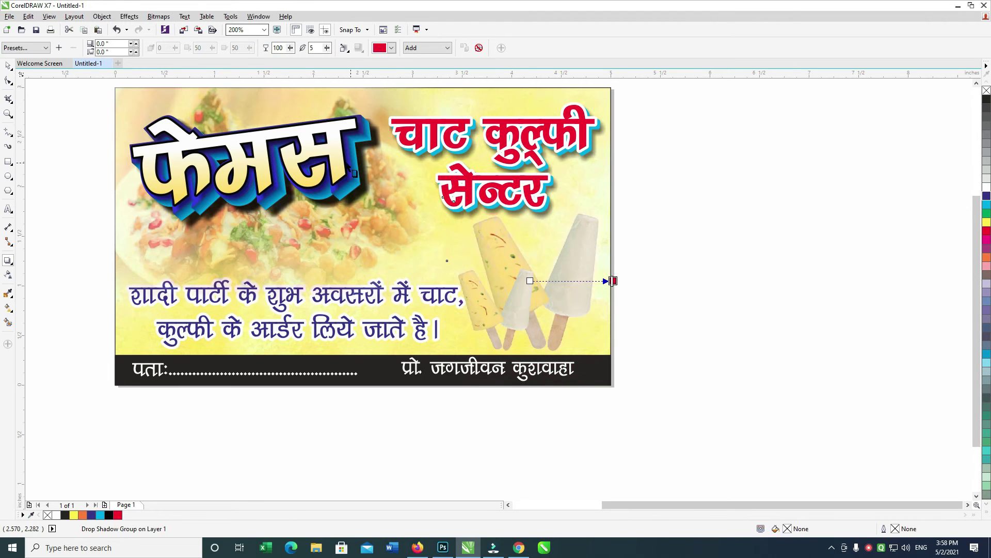
pyautogui.click(9, 68)
pyautogui.moveTo(542, 290); pyautogui.dragTo(700, 332)
# Undo the kulfi group's move so it returns to the card's lower right.
pyautogui.hotkey('ctrl', 'z')
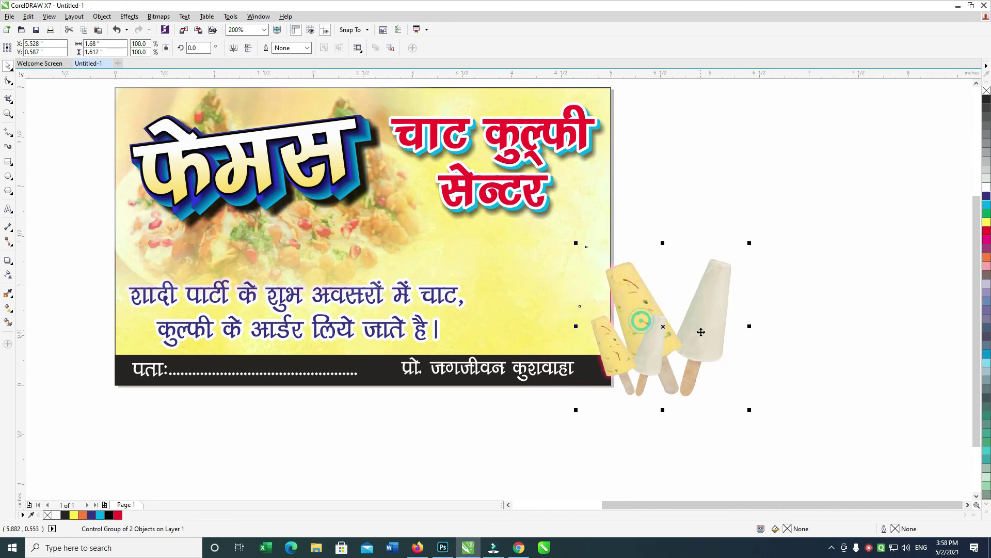
pyautogui.hotkey('ctrl', 'z')
pyautogui.hotkey('ctrl', 'z')
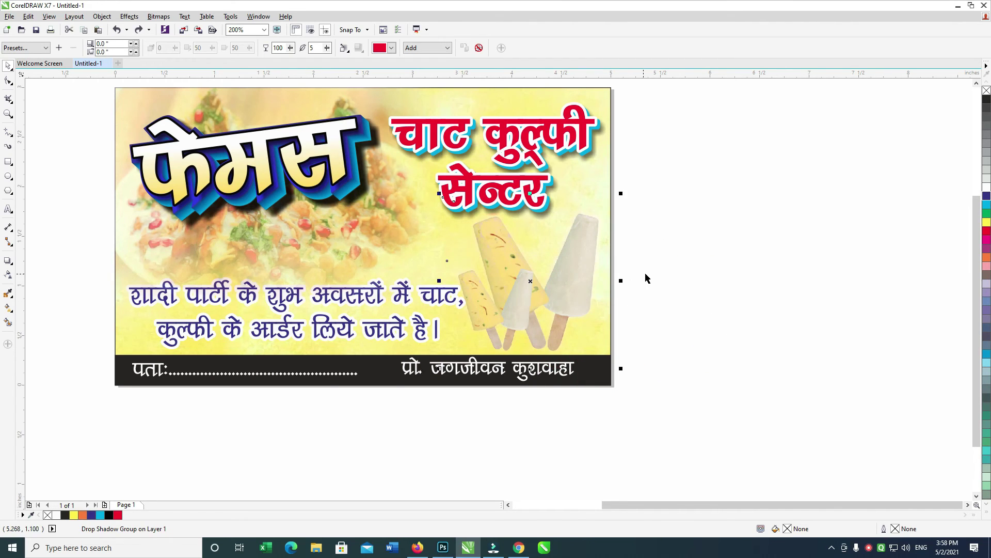
pyautogui.hotkey('ctrl', 'z')
pyautogui.hotkey('ctrl', 'shift', 'z')
pyautogui.click(391, 47)
pyautogui.click(393, 105)
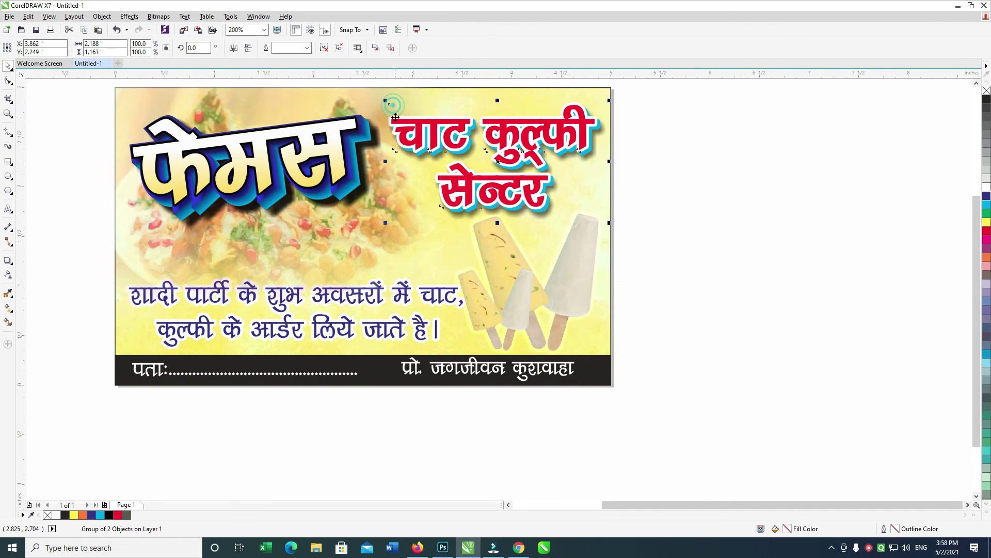
# Change the kulfi glow shadow colour to white.
pyautogui.click(573, 281)
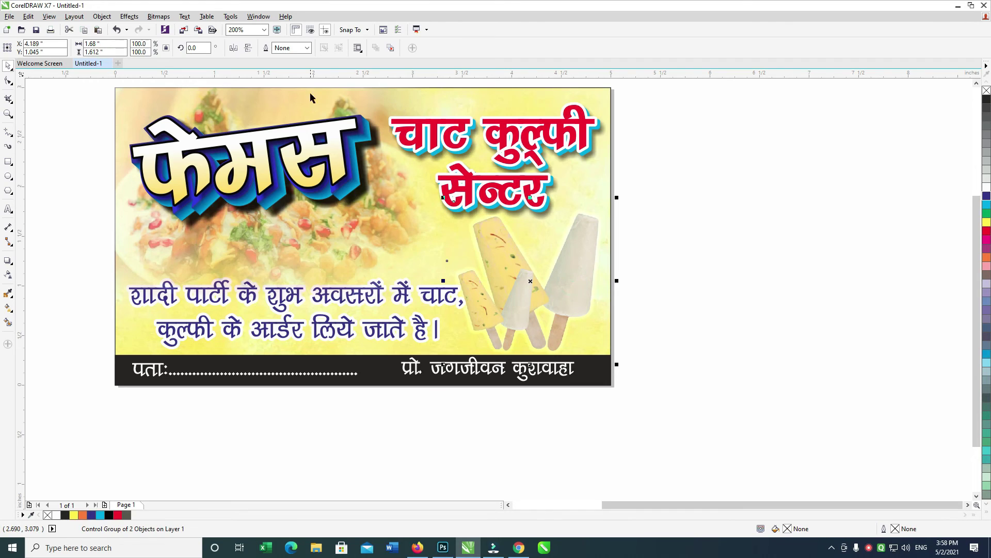
pyautogui.click(8, 260)
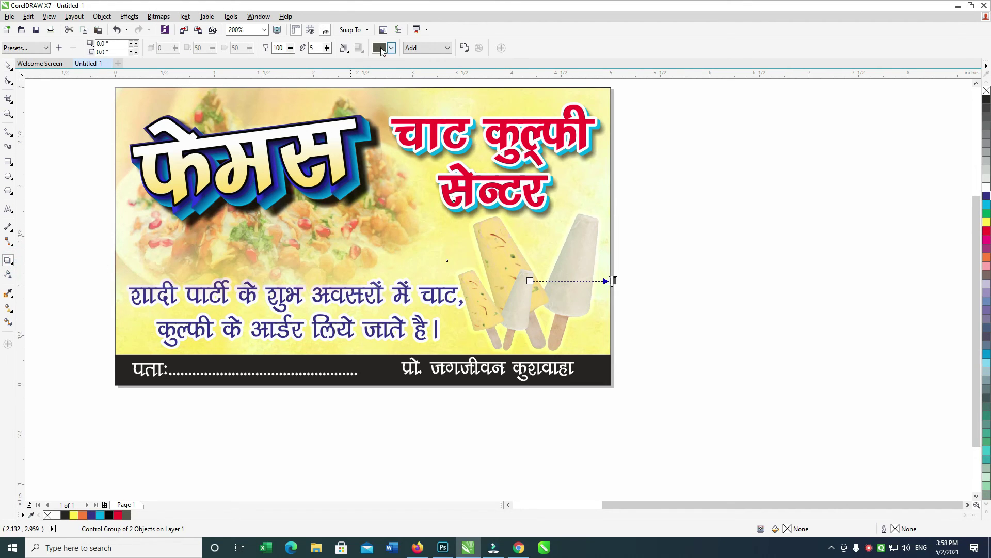
pyautogui.click(392, 48)
pyautogui.click(394, 127)
pyautogui.click(11, 56)
pyautogui.click(155, 213)
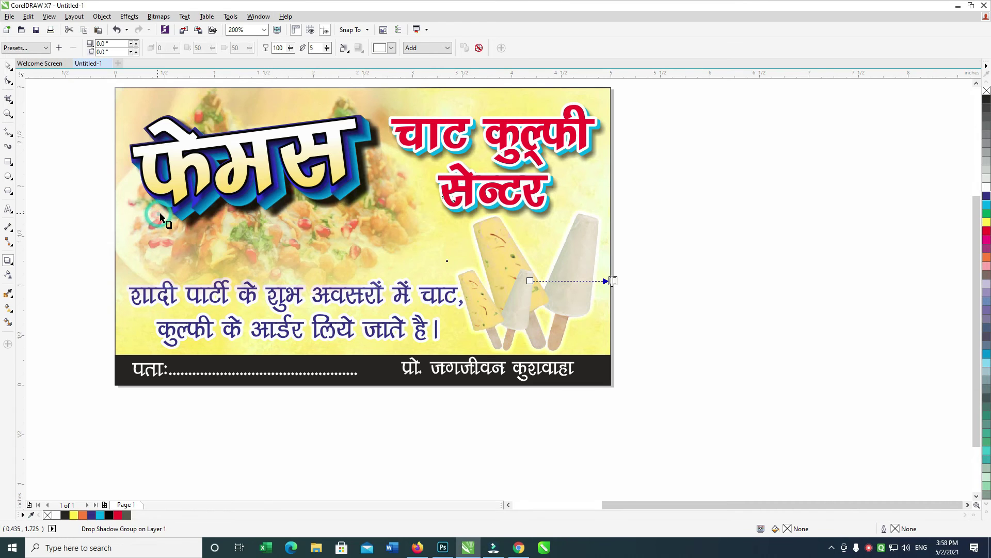
pyautogui.click(7, 66)
pyautogui.click(584, 222)
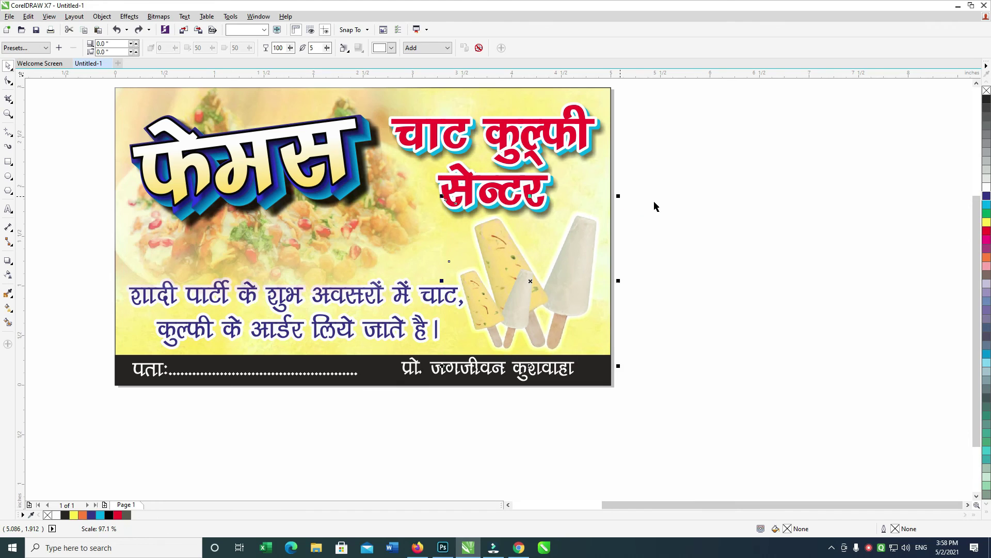
pyautogui.click(710, 224)
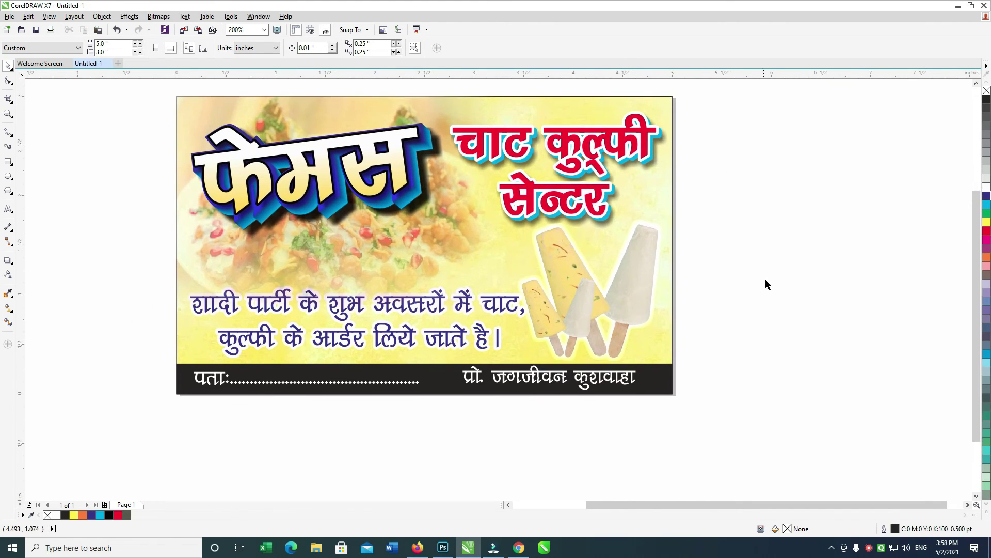
pyautogui.moveTo(666, 256); pyautogui.dragTo(669, 257)
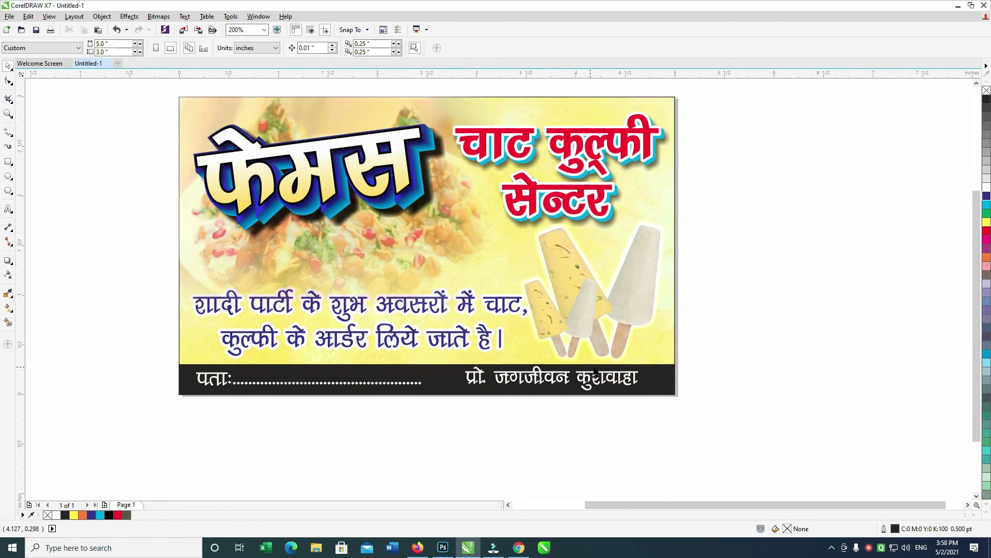
# Copy the dotted पता: address line to the card's top-left.
pyautogui.click(375, 386)
pyautogui.click(378, 383)
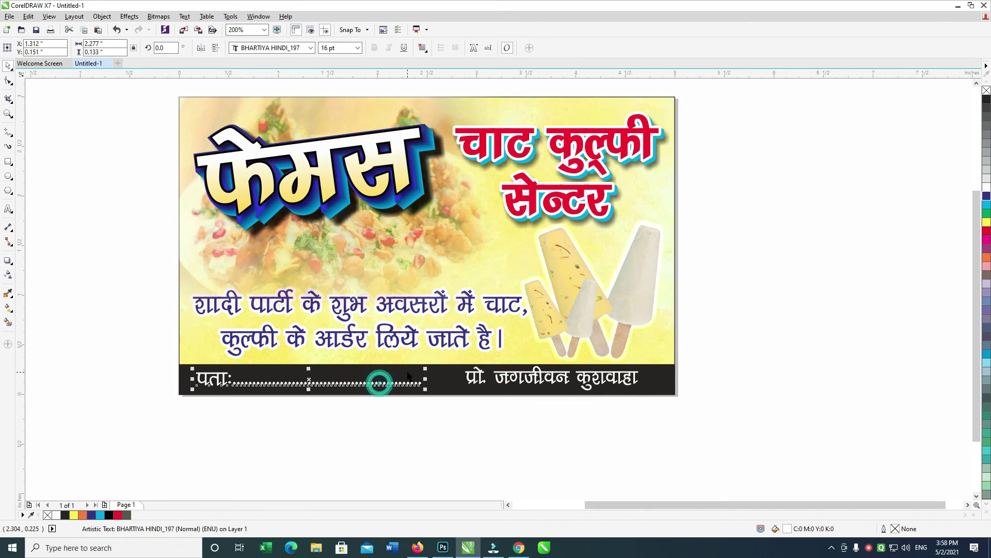
pyautogui.moveTo(380, 409); pyautogui.dragTo(371, 139)
# Replace the copied line's text with '!! जय माता दी !!', closing the accidentally opened help window.
pyautogui.doubleClick(371, 138)
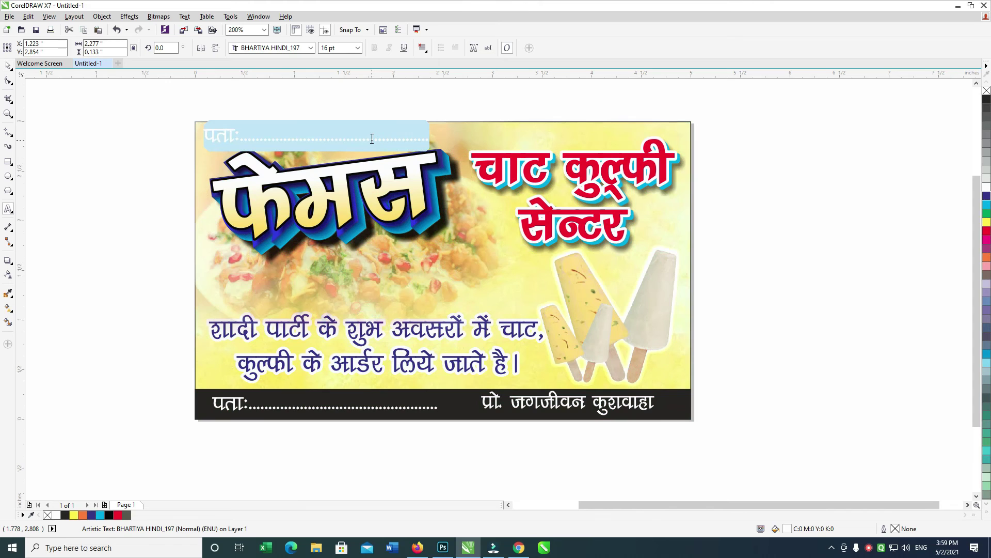
pyautogui.press('BackSpace')
pyautogui.press('F1')
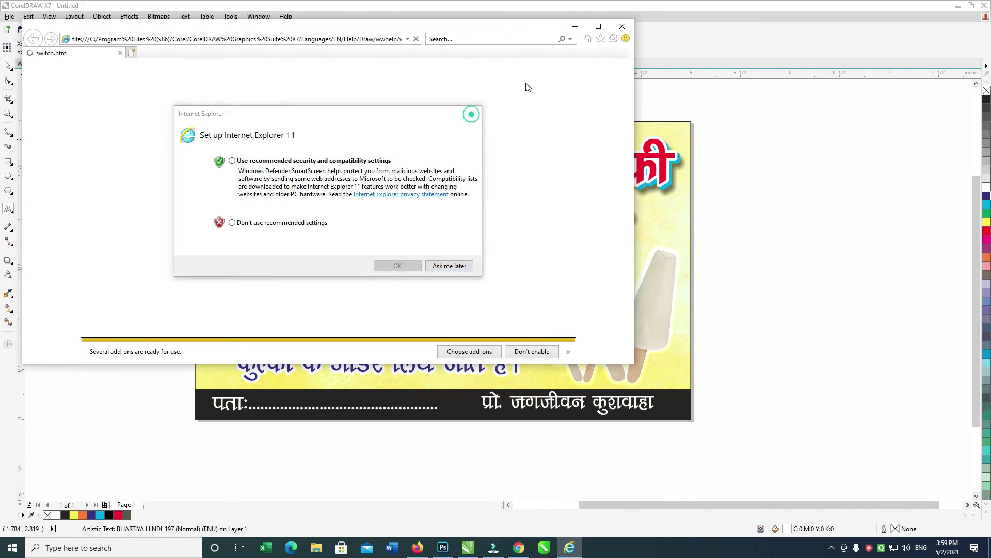
pyautogui.press('Escape')
pyautogui.click(622, 26)
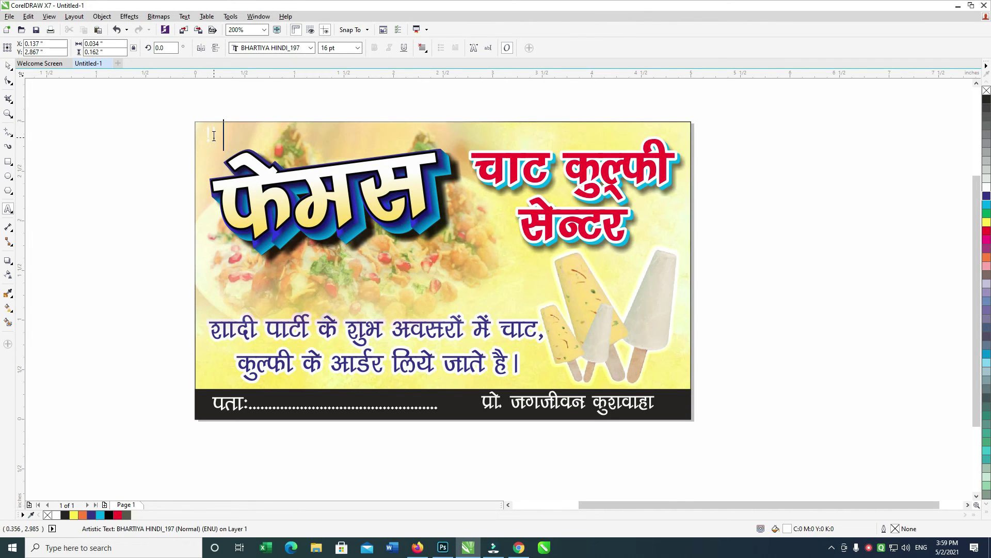
pyautogui.write('जय माता दी !!')
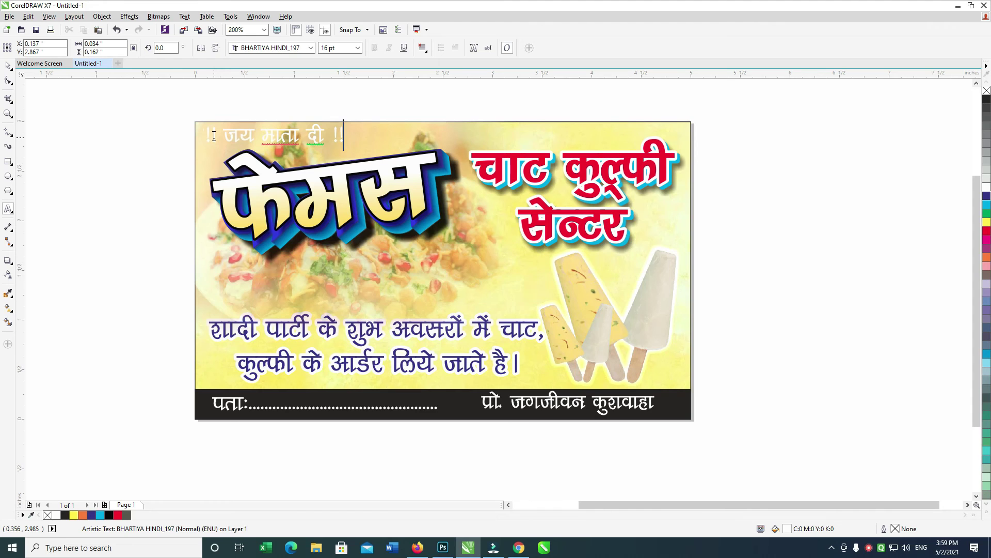
pyautogui.click(8, 65)
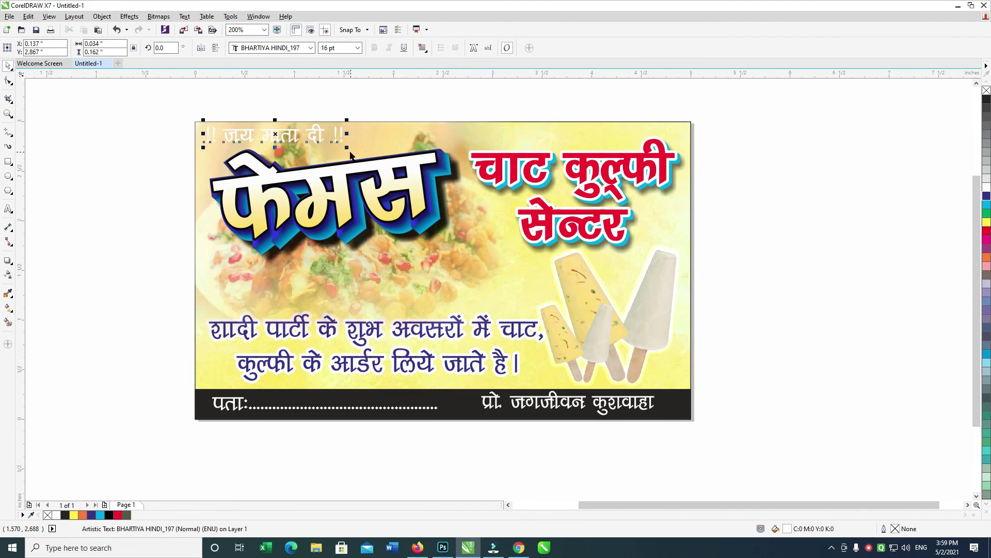
# Make three copies of the line evenly spaced across the top, grouped and slightly shrunk.
pyautogui.click(329, 135)
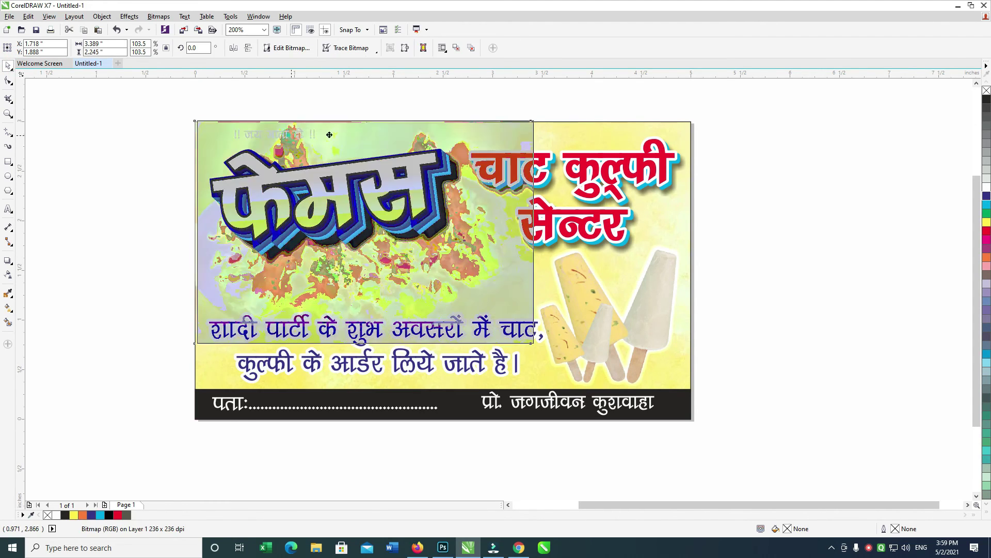
pyautogui.moveTo(295, 135); pyautogui.dragTo(477, 135)
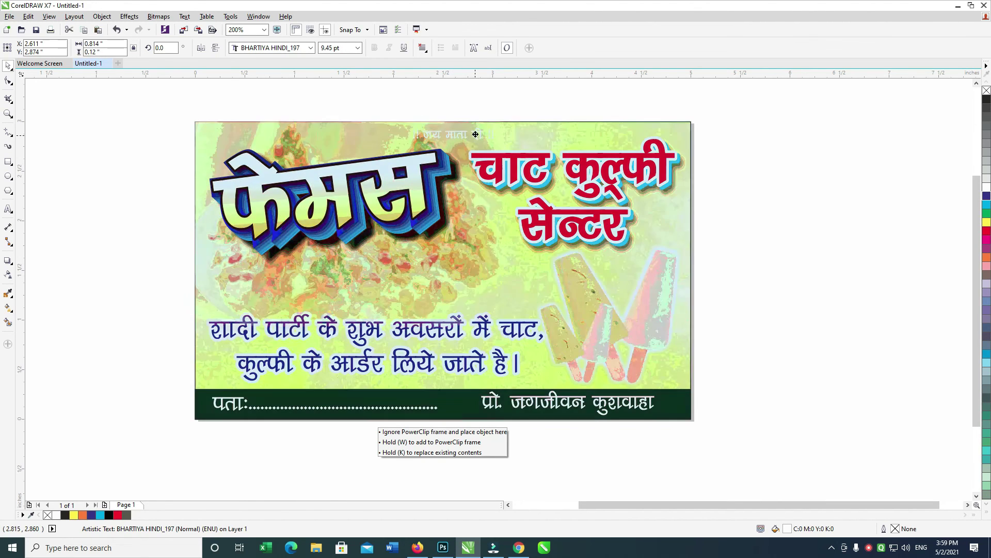
pyautogui.hotkey('ctrl', 'r')
pyautogui.moveTo(683, 132); pyautogui.dragTo(614, 132)
pyautogui.moveTo(677, 109); pyautogui.dragTo(61, 169)
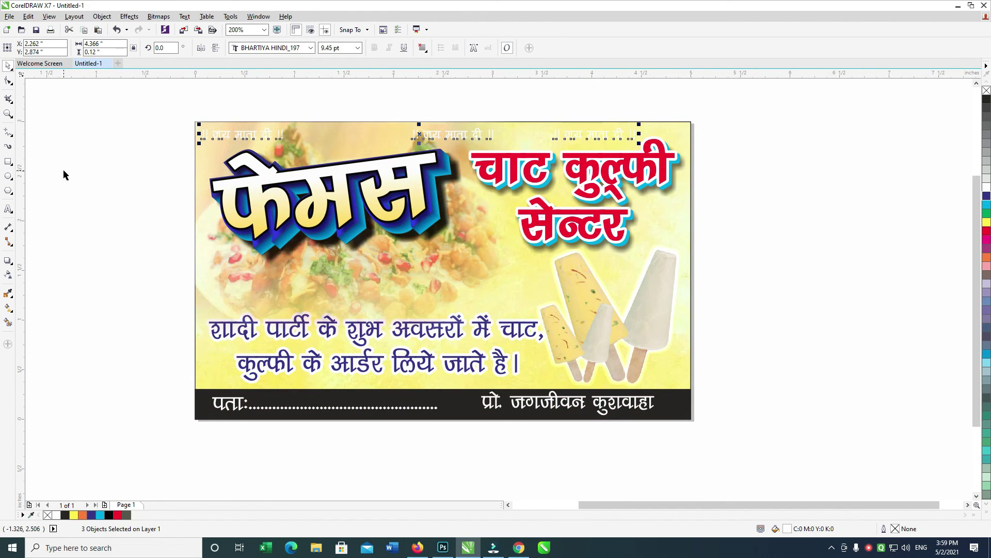
pyautogui.hotkey('shift', 'c')
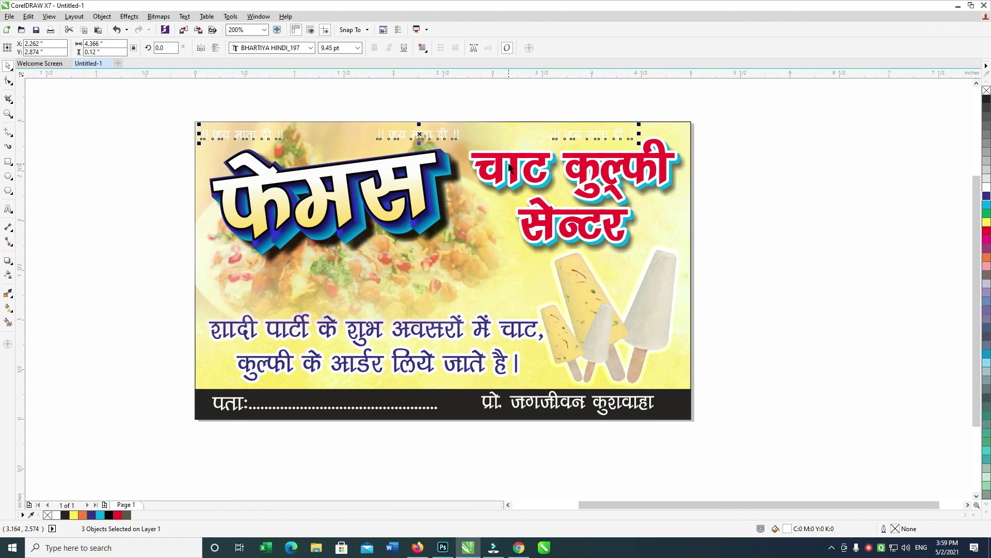
pyautogui.hotkey('ctrl', 'g')
pyautogui.moveTo(639, 145); pyautogui.dragTo(629, 143)
# Give the three lines a rounded outline placed behind the fill, and fill them magenta.
pyautogui.press('F12')
pyautogui.press('Return')
pyautogui.press('F12')
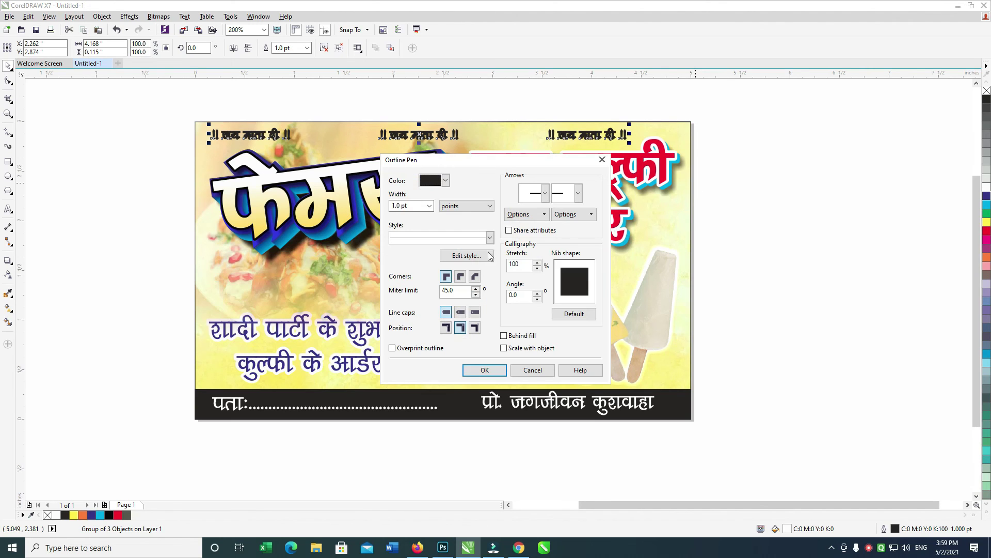
pyautogui.click(475, 276)
pyautogui.click(504, 336)
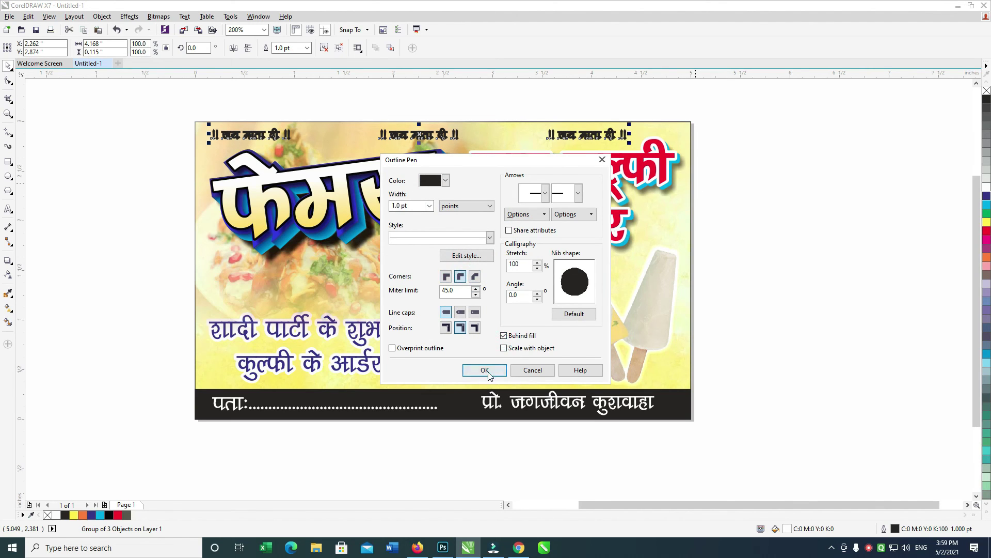
pyautogui.click(485, 370)
pyautogui.click(987, 239)
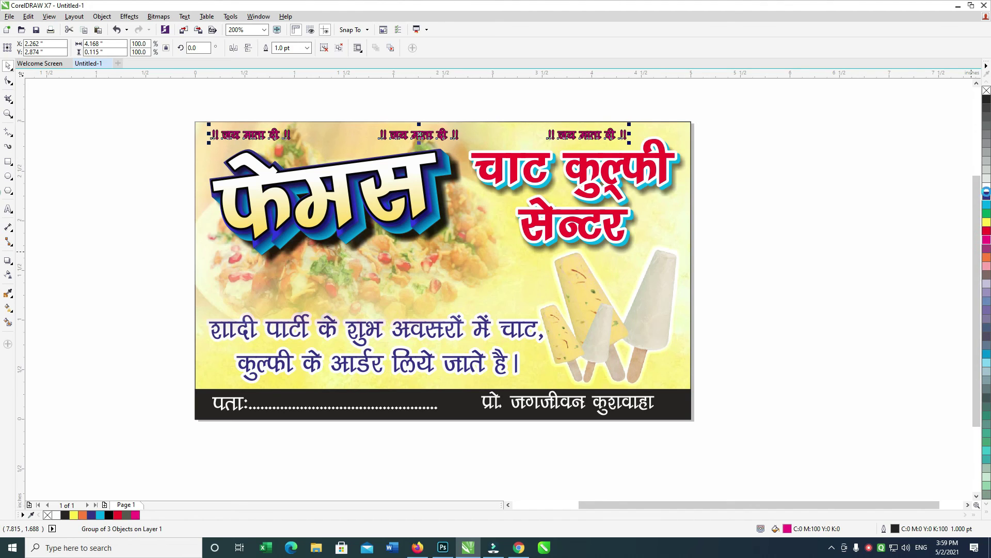
pyautogui.rightClick(987, 191)
pyautogui.click(790, 129)
pyautogui.moveTo(847, 97); pyautogui.dragTo(155, 372)
# Fade the background food picture with a vertical graded transparency.
pyautogui.click(435, 264)
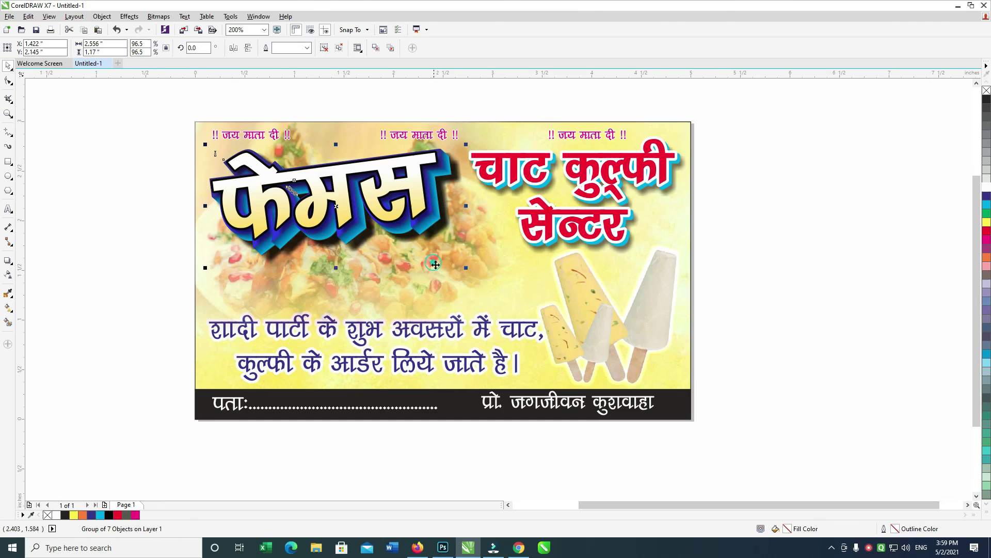
pyautogui.moveTo(471, 286); pyautogui.dragTo(486, 287)
pyautogui.click(329, 289)
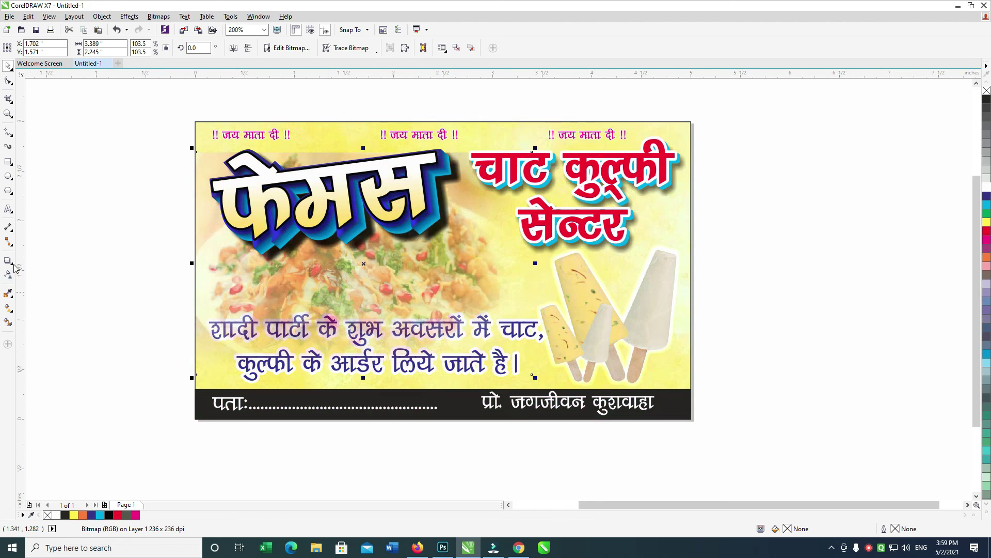
pyautogui.click(8, 274)
pyautogui.moveTo(340, 164); pyautogui.dragTo(357, 149)
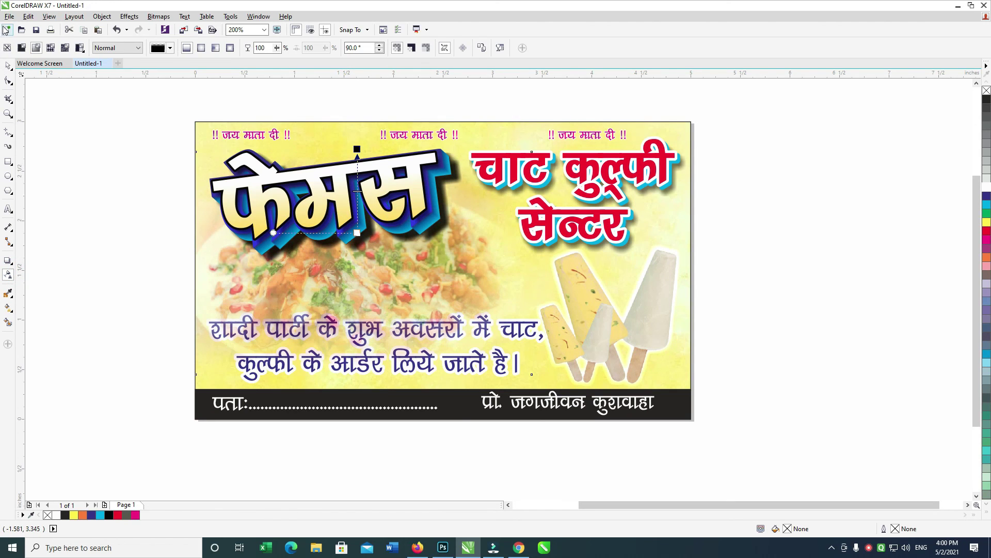
pyautogui.click(8, 65)
# Group the kulfi objects and try PowerClip Inside, dismissing the invalid-object warnings.
pyautogui.moveTo(107, 87); pyautogui.dragTo(756, 339)
pyautogui.hotkey('ctrl', 'g')
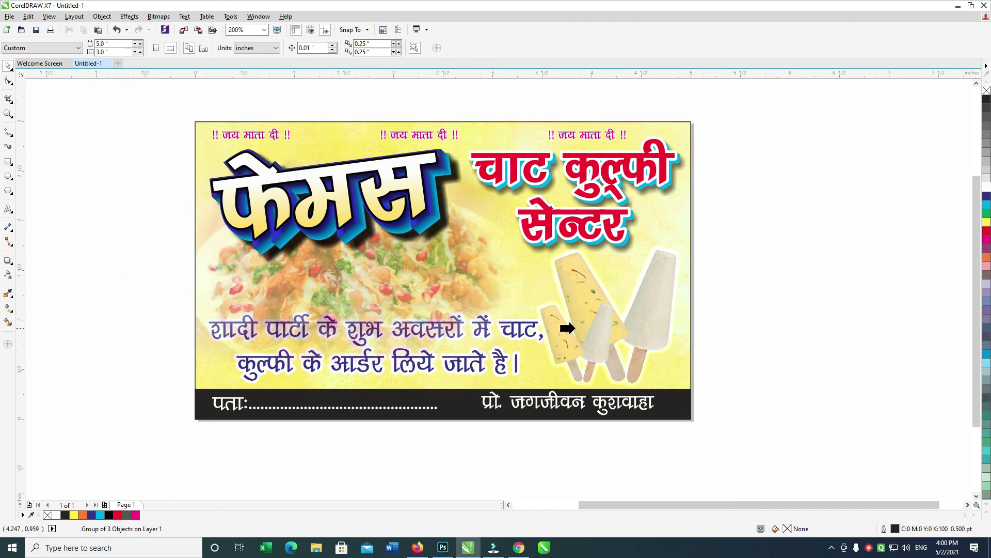
pyautogui.click(461, 285)
pyautogui.click(532, 291)
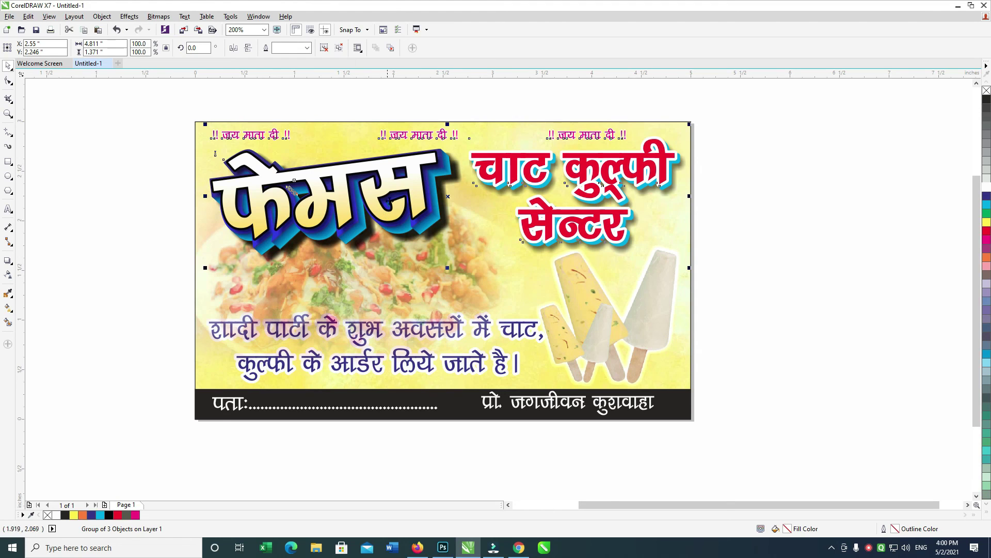
pyautogui.rightClick(411, 189)
pyautogui.click(452, 198)
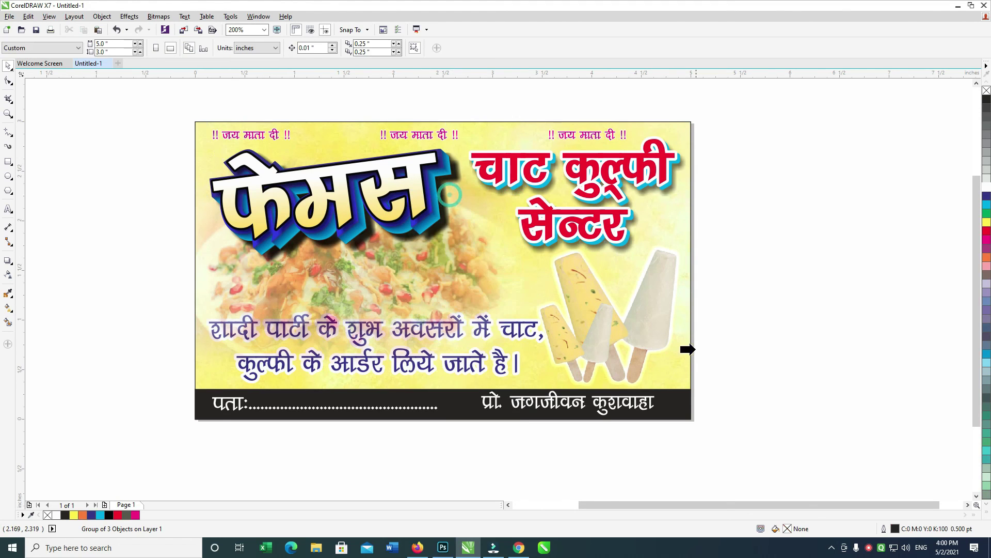
pyautogui.click(676, 376)
pyautogui.press('Escape')
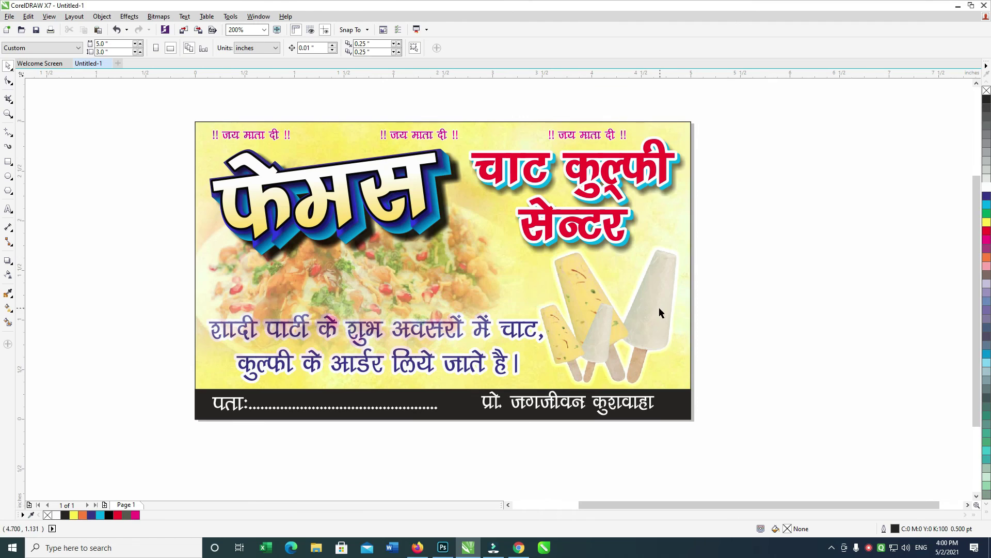
pyautogui.hotkey('ctrl', 'z')
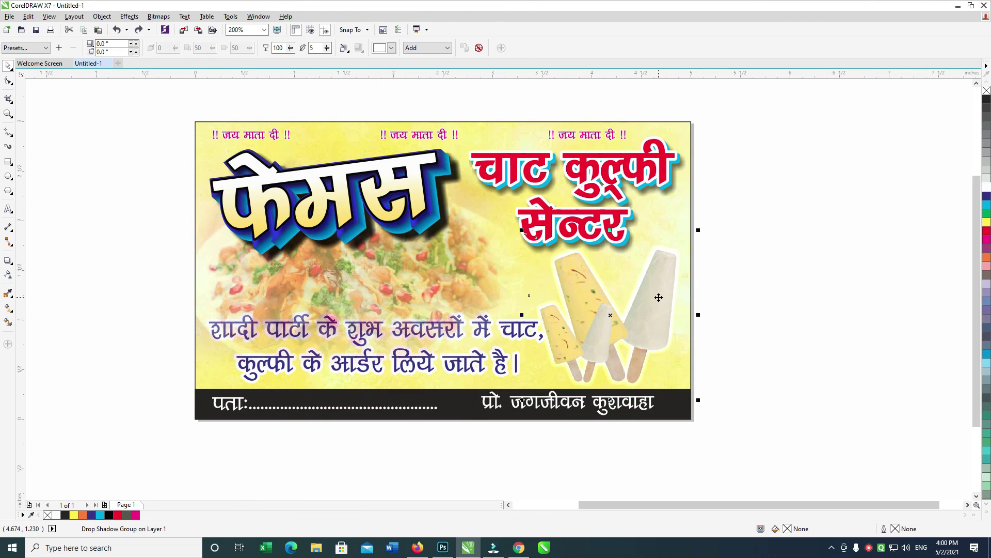
# Place the kulfi group inside the banner frame with PowerClip Inside.
pyautogui.rightClick(660, 297)
pyautogui.click(692, 305)
pyautogui.click(676, 387)
pyautogui.click(533, 289)
pyautogui.rightClick(655, 299)
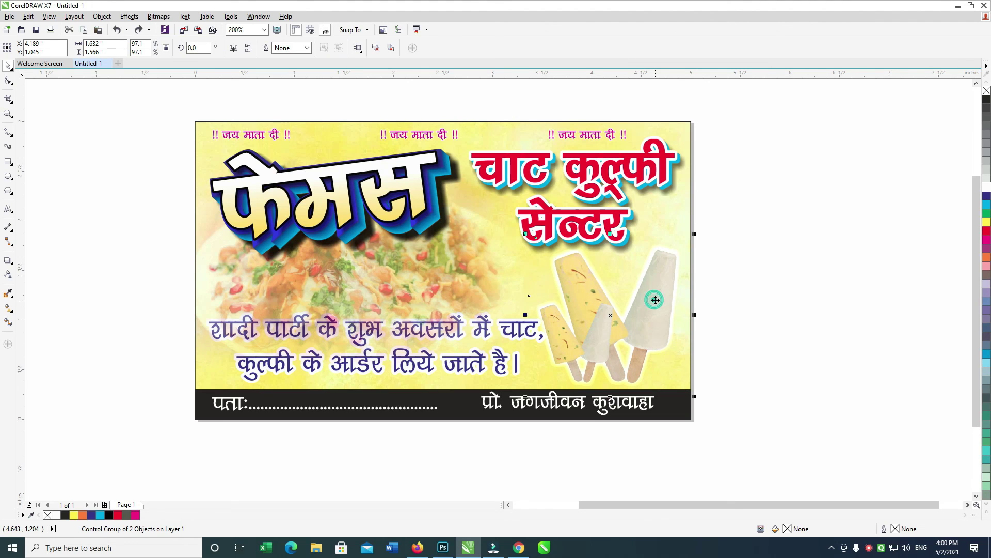
pyautogui.click(694, 38)
pyautogui.click(689, 122)
# Select and check objects across the card's upper area, the lower Hindi line and the food photo.
pyautogui.moveTo(773, 106); pyautogui.dragTo(170, 323)
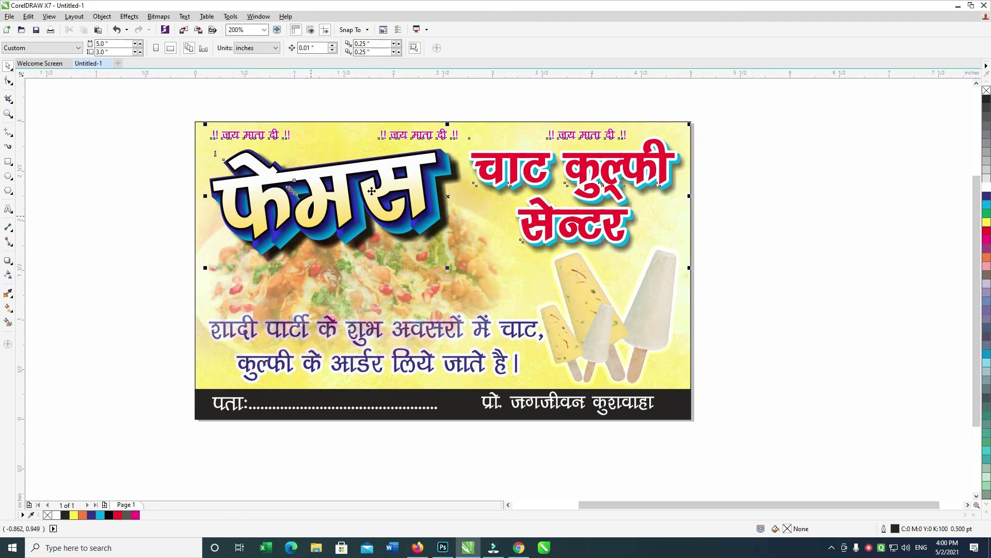
pyautogui.rightClick(377, 179)
pyautogui.press('Escape')
pyautogui.moveTo(812, 235); pyautogui.dragTo(42, 429)
pyautogui.rightClick(404, 335)
pyautogui.press('Escape')
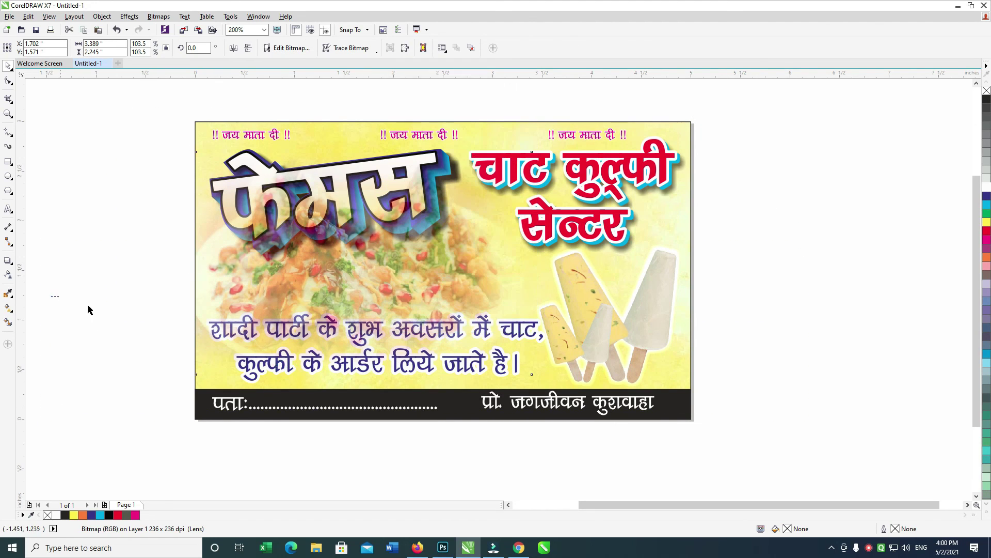
pyautogui.click(536, 359)
pyautogui.click(263, 245)
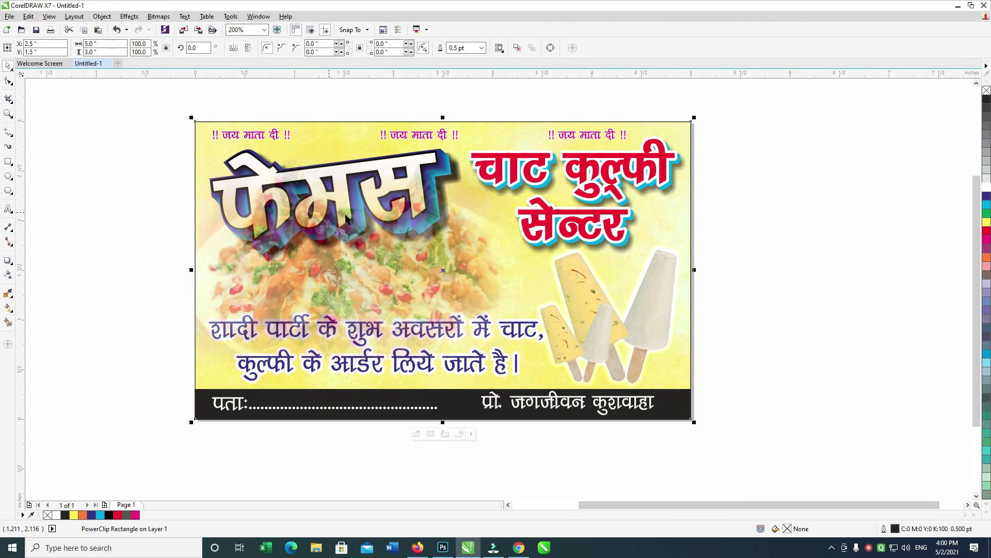
# Finish editing the PowerClip contents and zoom to fit the whole design.
pyautogui.click(263, 245)
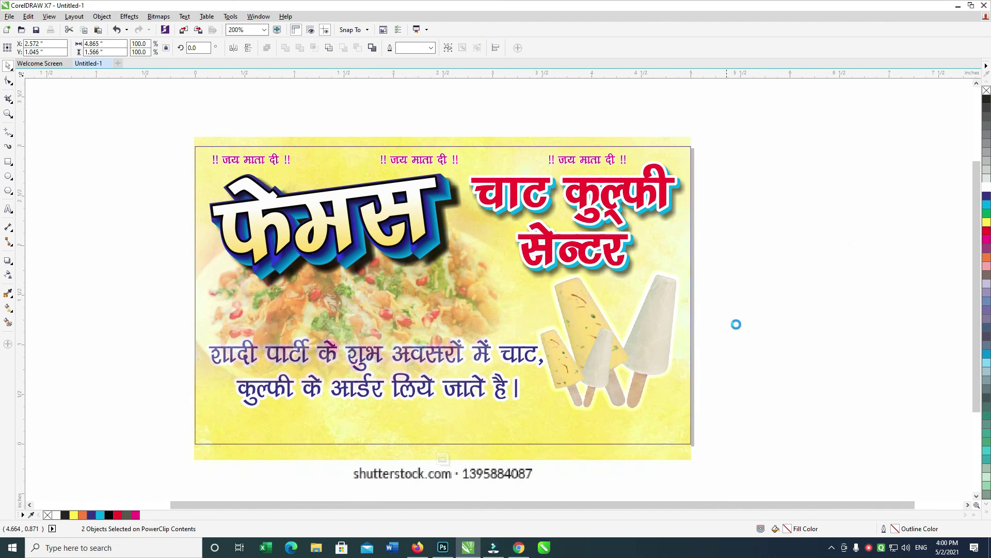
pyautogui.keyDown('ctrl'); pyautogui.click(775, 279); pyautogui.keyUp('ctrl')
pyautogui.moveTo(769, 165); pyautogui.dragTo(809, 141)
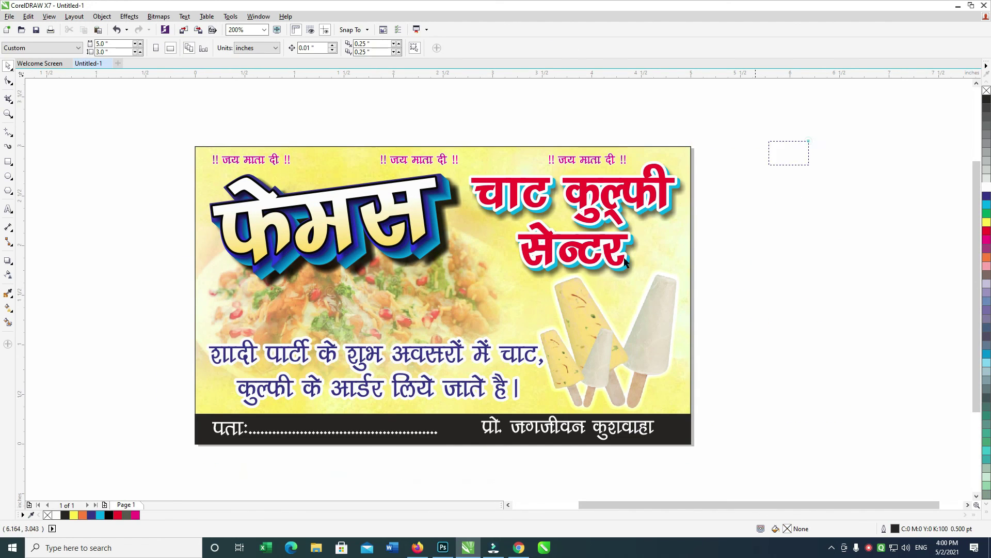
pyautogui.press('F4')
pyautogui.hotkey('ctrl', 'a')
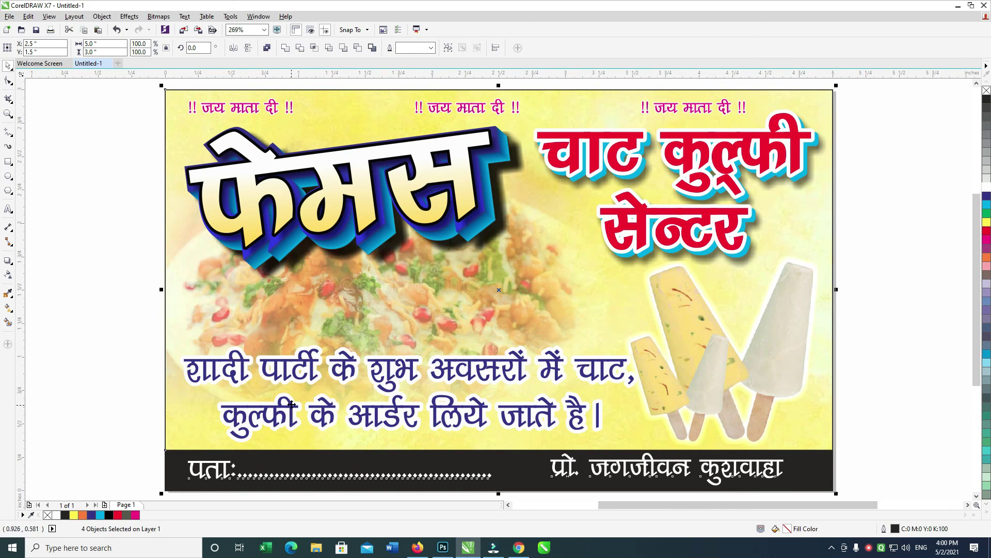
pyautogui.scroll(-2, 315, 283)
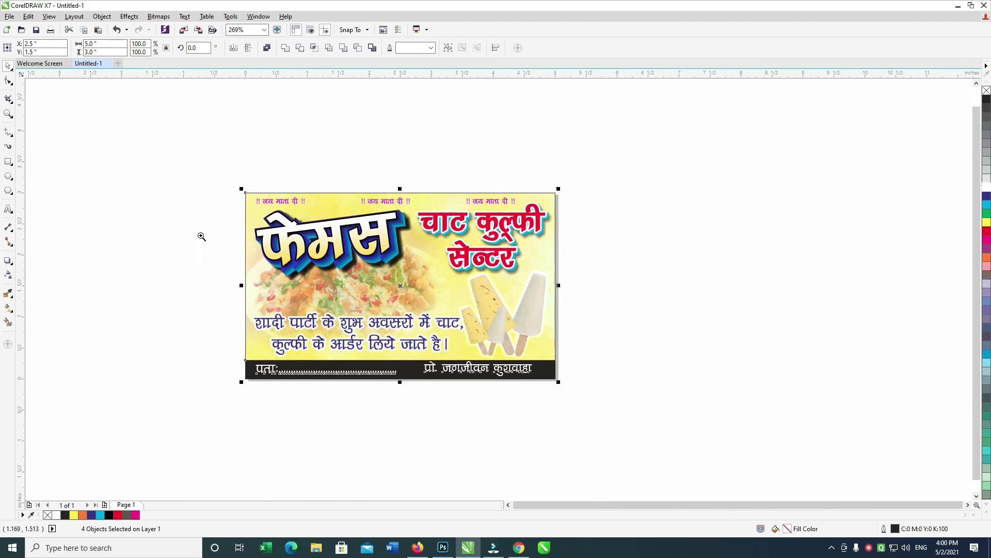
# Draw a rectangle of about 5.8 by 3.5 inches enclosing the whole card.
pyautogui.click(9, 80)
pyautogui.click(13, 161)
pyautogui.moveTo(218, 178)
pyautogui.mouseDown()
pyautogui.moveTo(599, 397)
pyautogui.moveTo(581, 396)
pyautogui.mouseUp()
# Fill the surrounding rectangle orange, after trying magenta and pink, and remove its outline.
pyautogui.click(9, 66)
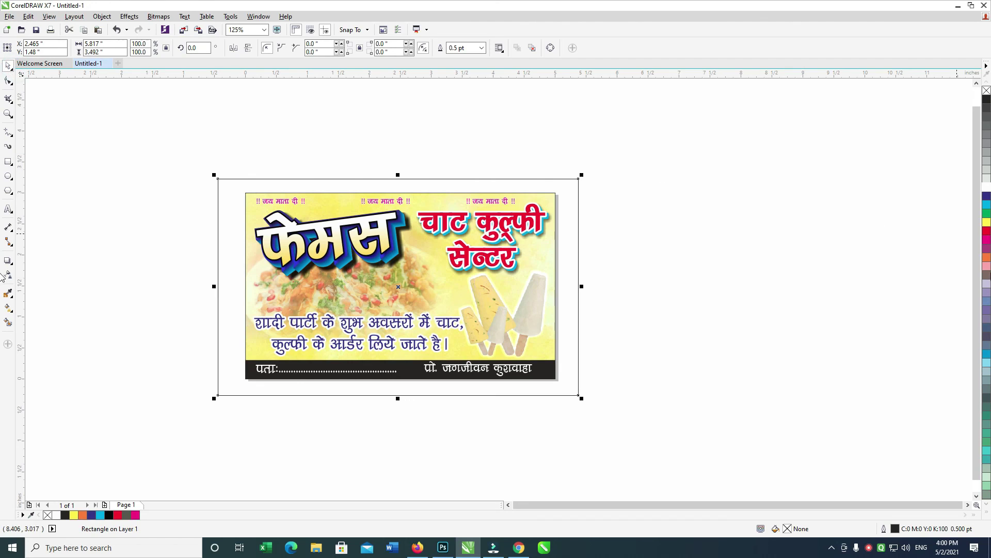
pyautogui.click(987, 239)
pyautogui.click(986, 266)
pyautogui.click(986, 257)
pyautogui.rightClick(987, 91)
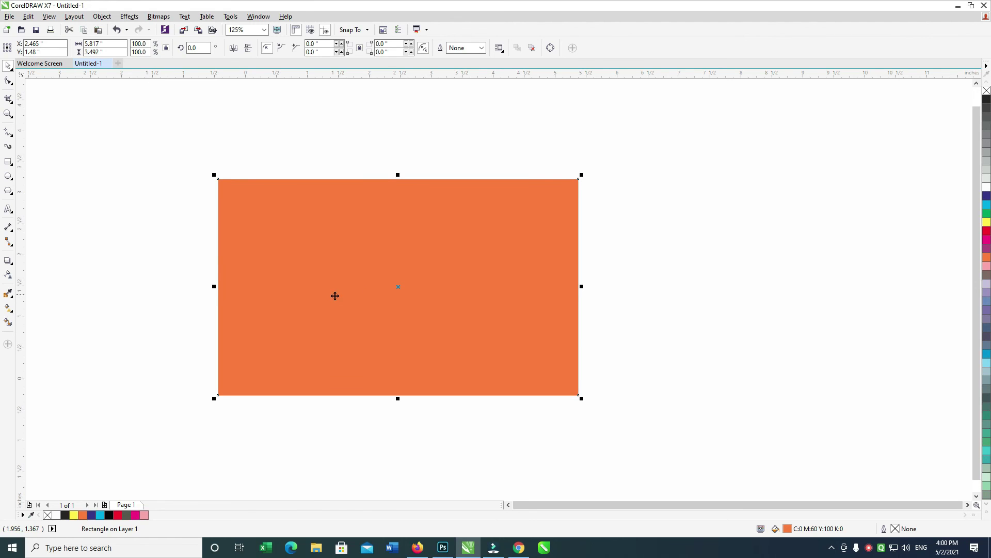
# Give the orange rectangle a transparency, trying the Add, Subtract, Divide, Hue and Invert merge modes.
pyautogui.click(8, 275)
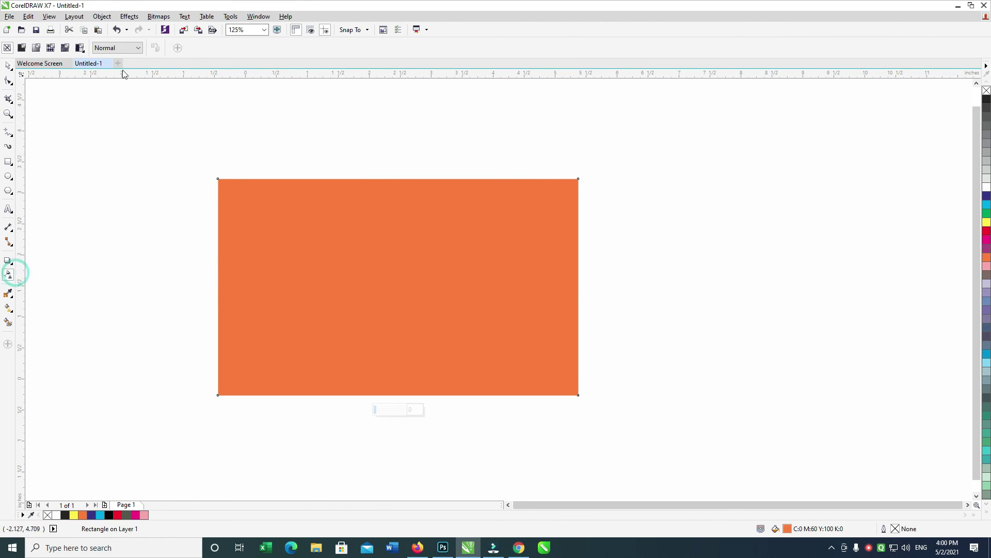
pyautogui.click(111, 48)
pyautogui.click(115, 72)
pyautogui.click(120, 51)
pyautogui.click(110, 82)
pyautogui.click(115, 51)
pyautogui.click(111, 109)
pyautogui.click(117, 50)
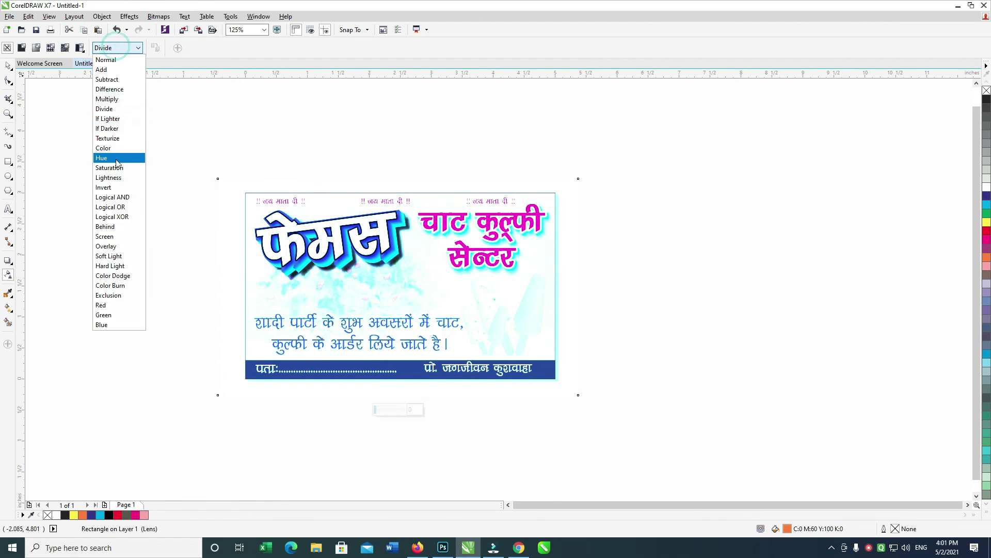
pyautogui.click(111, 157)
pyautogui.click(117, 49)
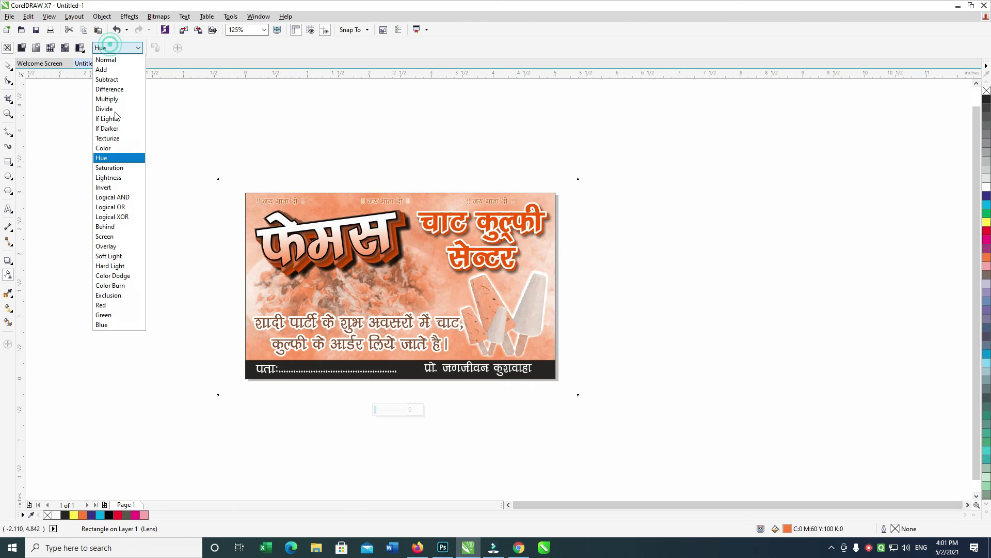
pyautogui.click(111, 185)
# Try Logical OR and Soft Light, settle on Overlay merge mode, then select all objects.
pyautogui.click(117, 48)
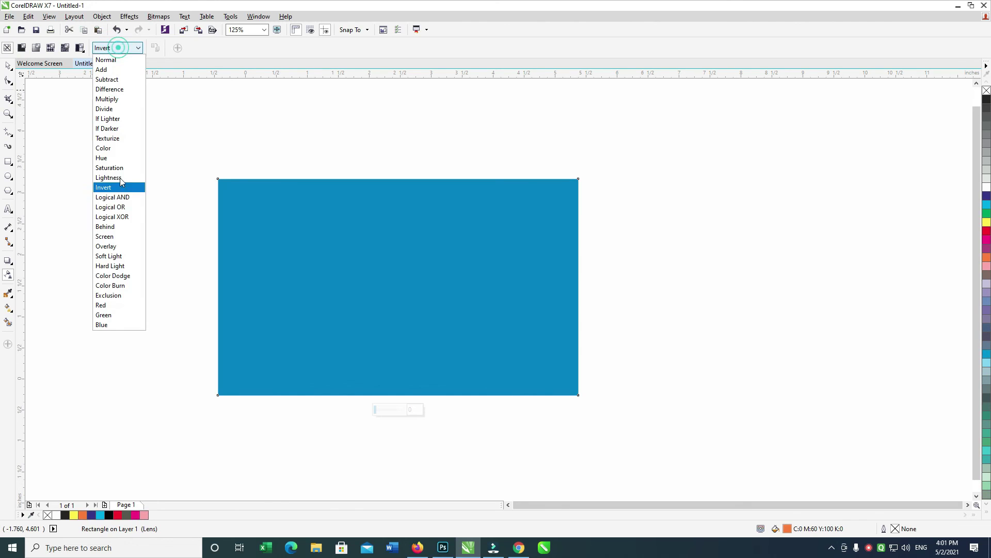
pyautogui.click(111, 203)
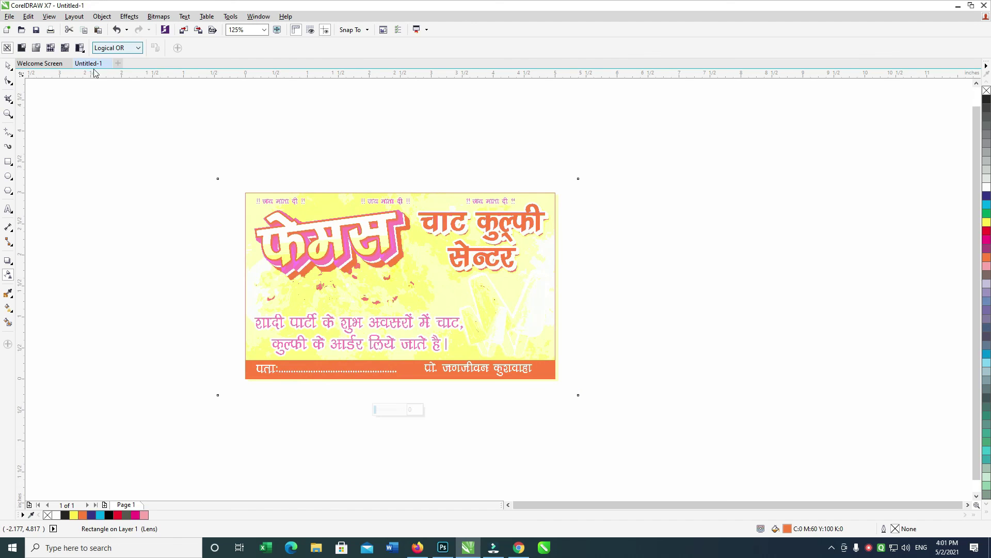
pyautogui.click(117, 48)
pyautogui.click(110, 251)
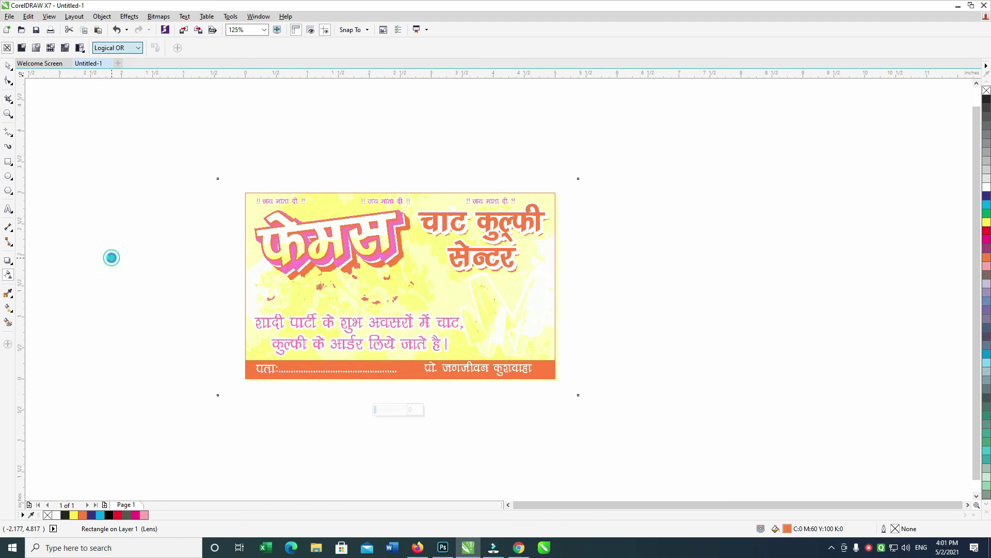
pyautogui.click(118, 48)
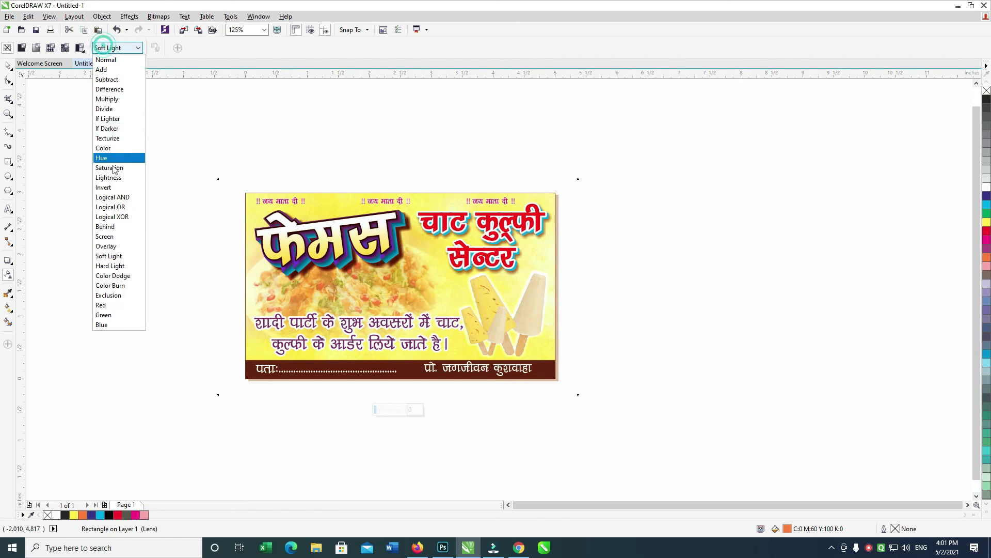
pyautogui.click(109, 247)
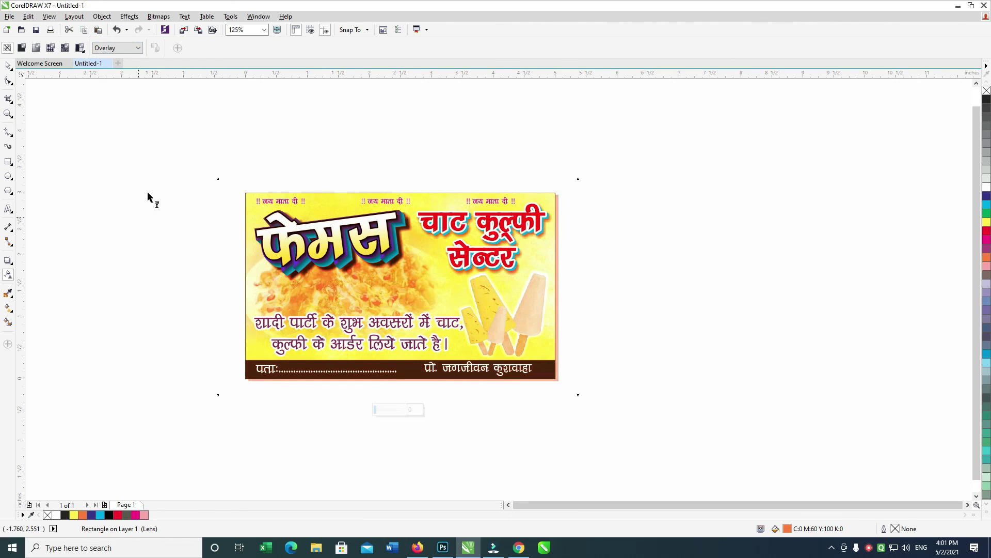
pyautogui.hotkey('ctrl', 'a')
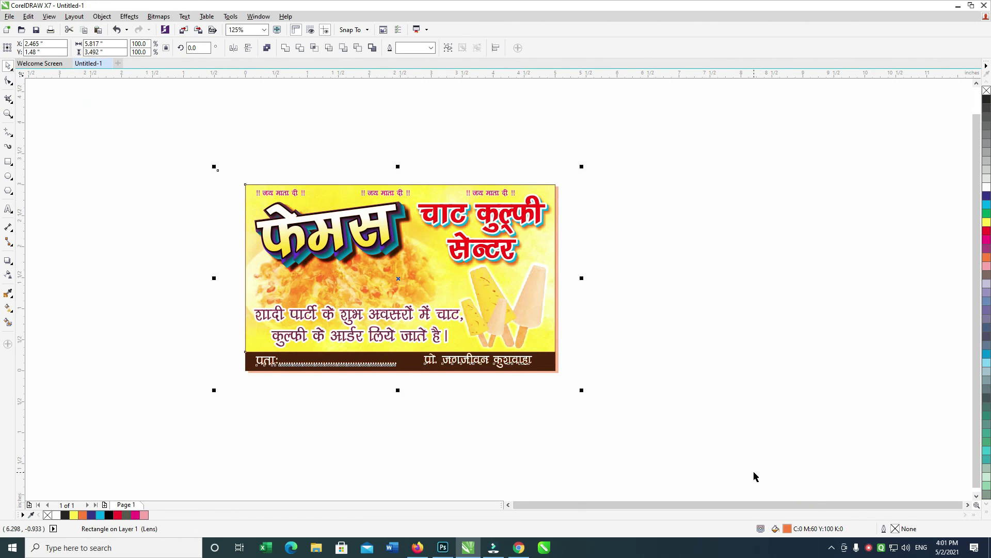
# Zoom to the card artwork and select the orange tint rectangle.
pyautogui.hotkey('shift', 'F2')
pyautogui.hscroll(3, 780, 386)
pyautogui.click(856, 194)
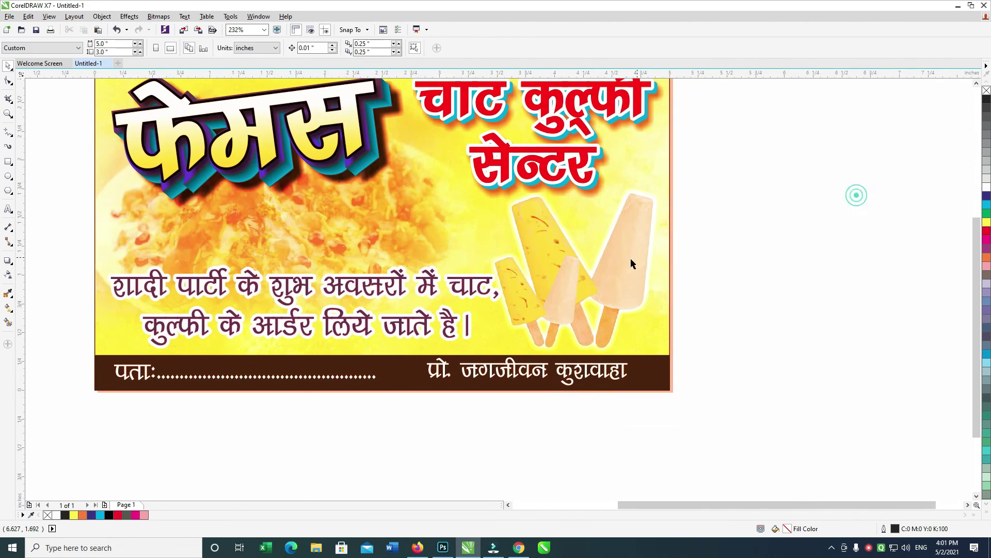
pyautogui.hscroll(-2, 801, 252)
pyautogui.click(626, 242)
pyautogui.scroll(1, 819, 204)
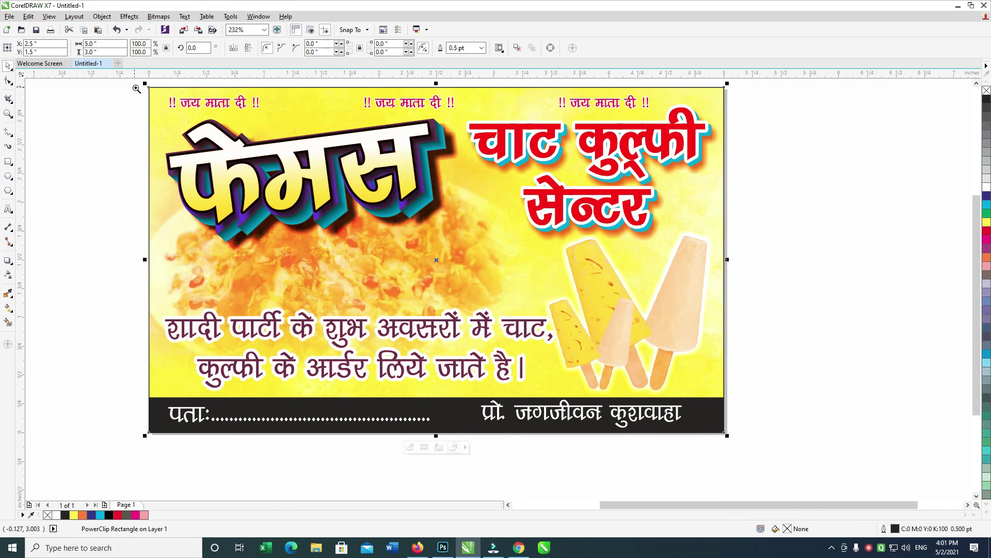
pyautogui.hotkey('shift', 'F2')
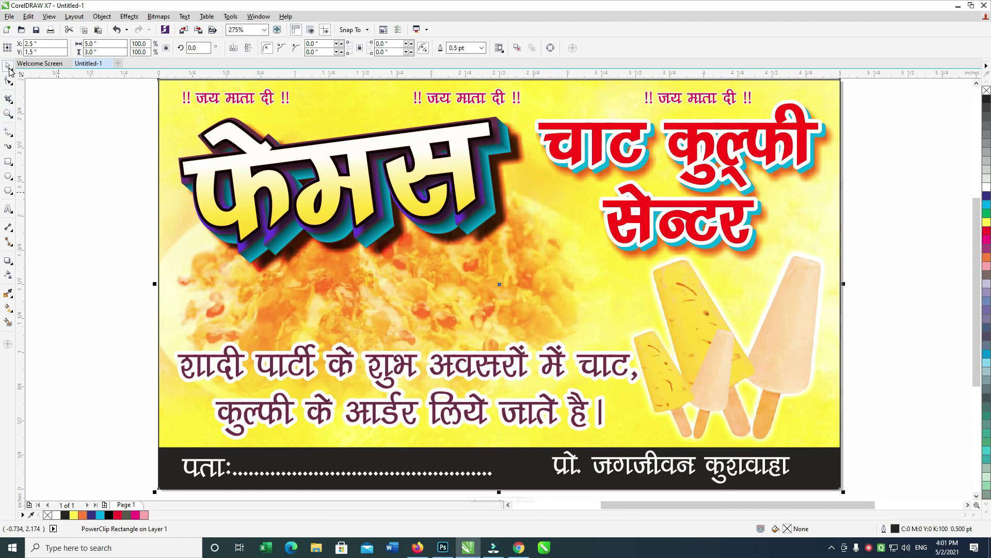
# Edit the card frame's PowerClip contents, select the Hindi slogan text, and finish editing.
pyautogui.keyDown('ctrl'); pyautogui.click(178, 304); pyautogui.keyUp('ctrl')
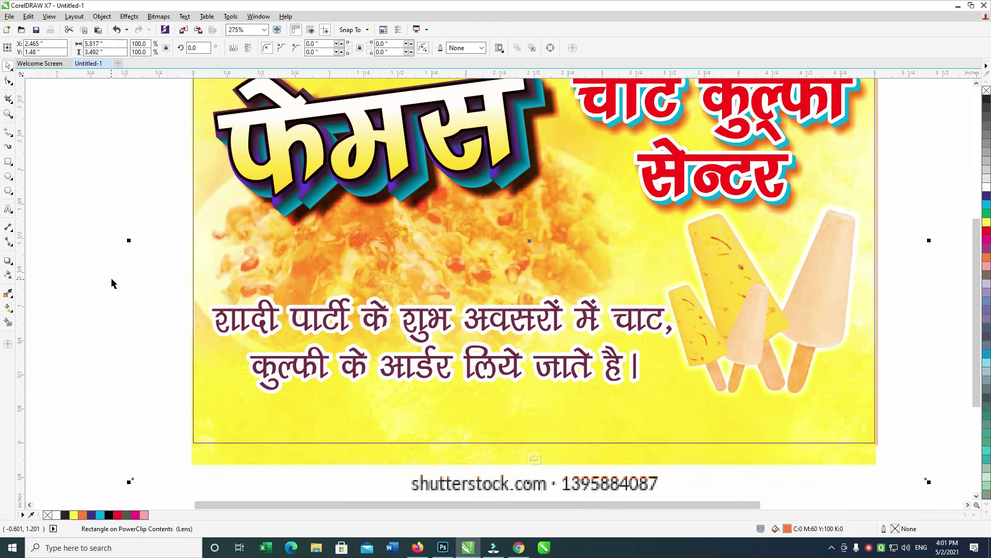
pyautogui.moveTo(228, 328); pyautogui.dragTo(764, 496)
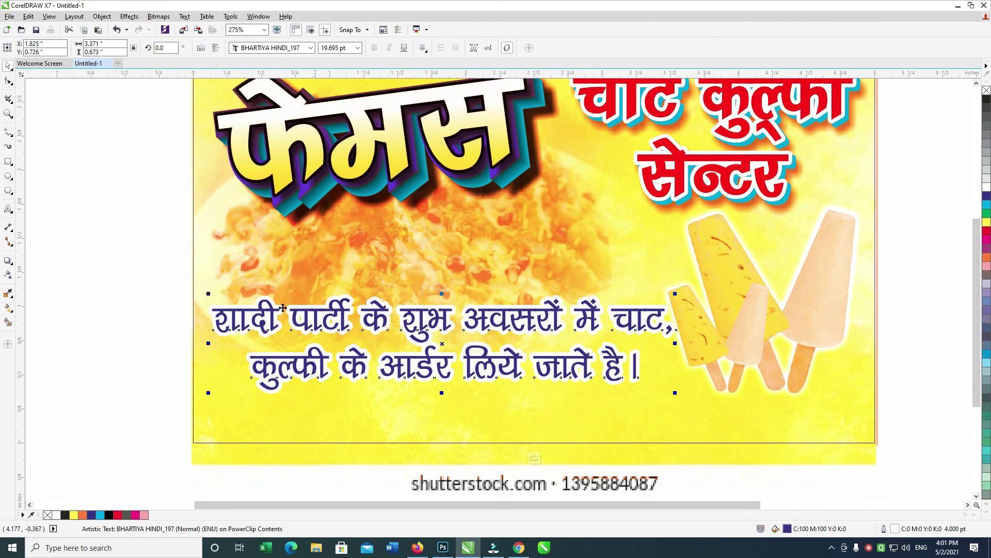
pyautogui.keyDown('ctrl'); pyautogui.click(117, 233); pyautogui.keyUp('ctrl')
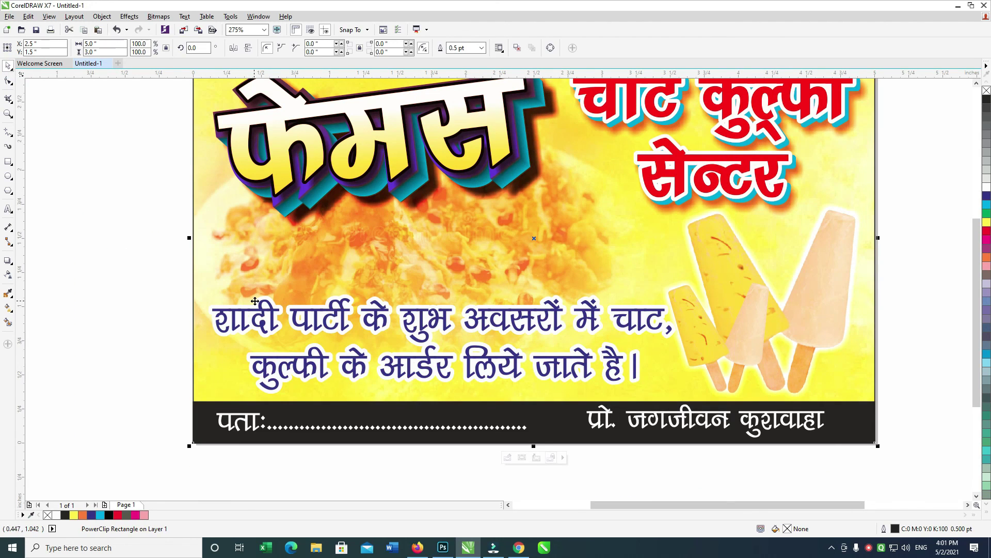